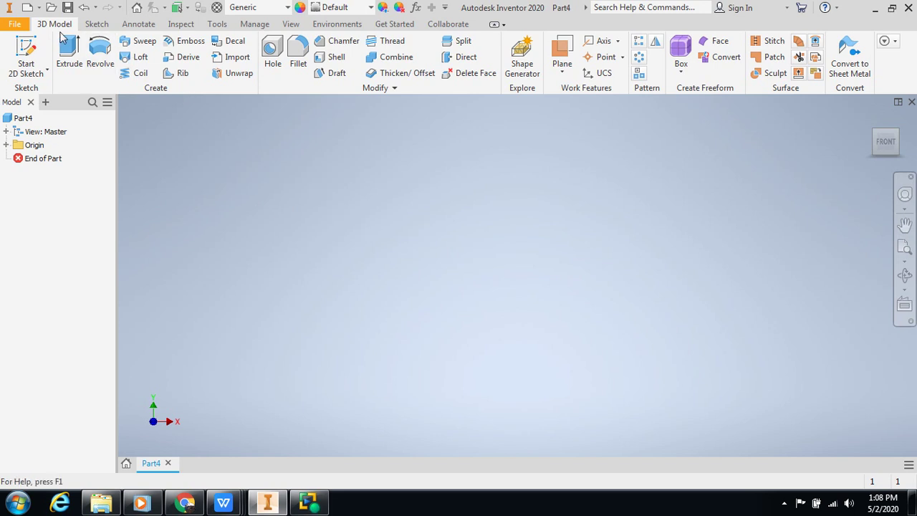
Start a sketch on the front XY plane and draw concentric circles of 5 mm and 8 mm diameter at the origin
left_click(22, 48)
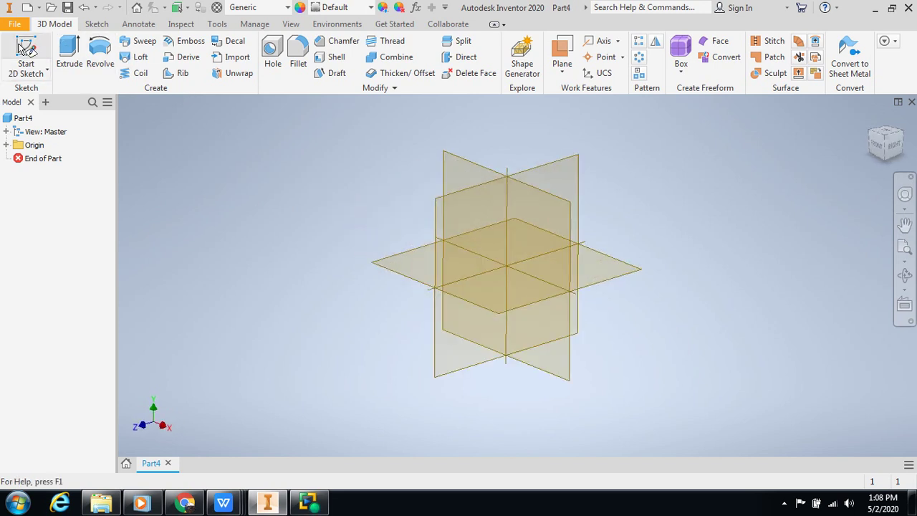
left_click(462, 170)
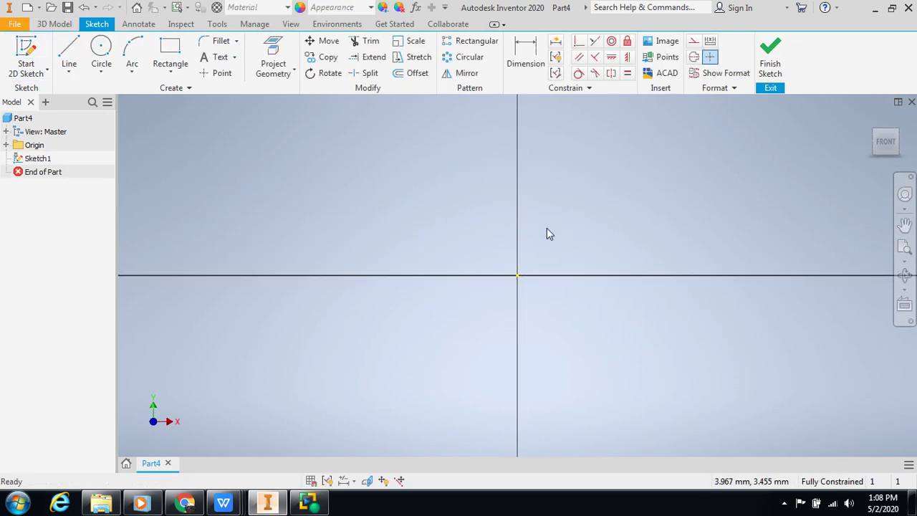
left_click(100, 57)
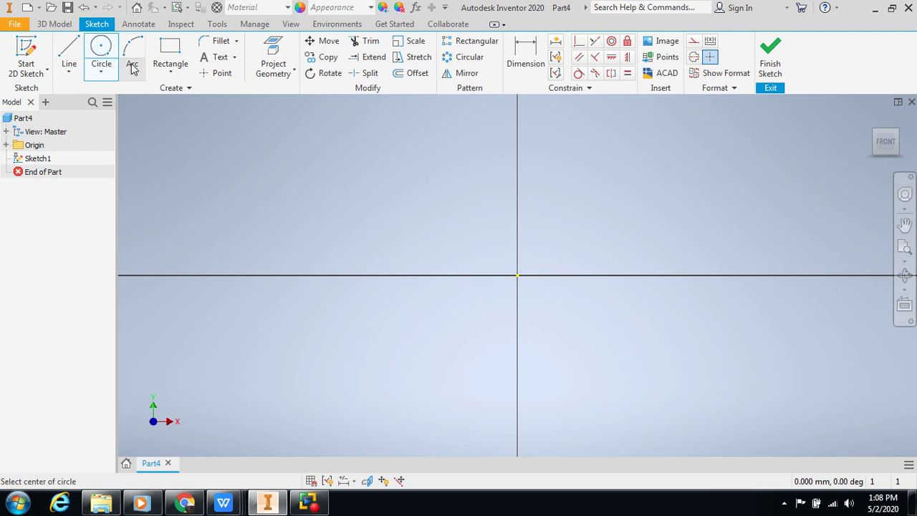
left_click(519, 275)
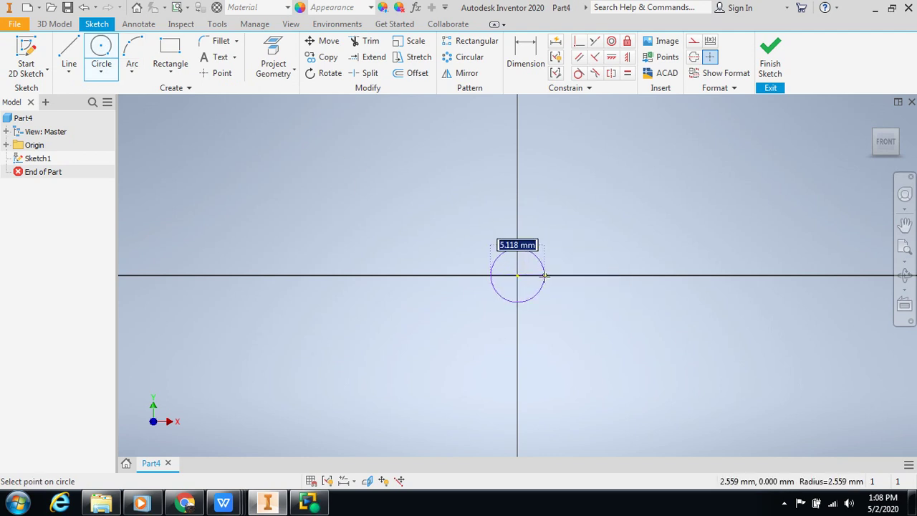
type("5")
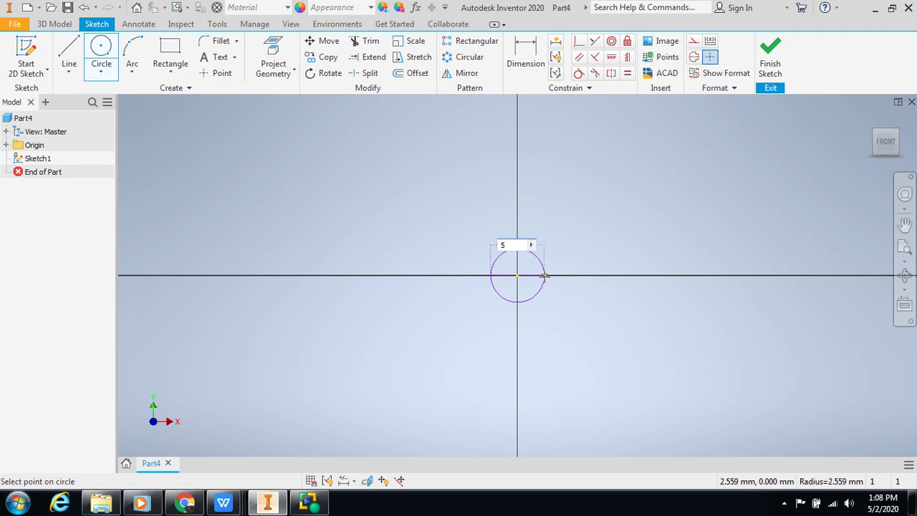
key("Return")
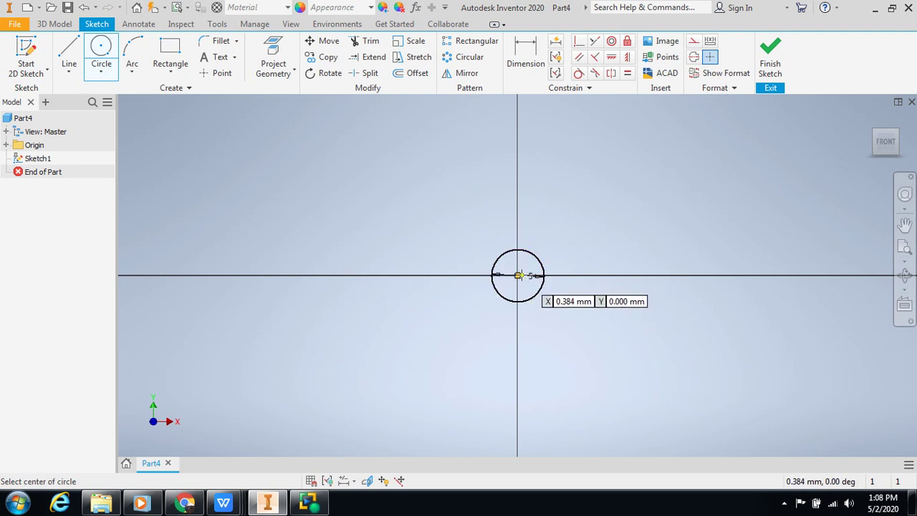
left_click(518, 275)
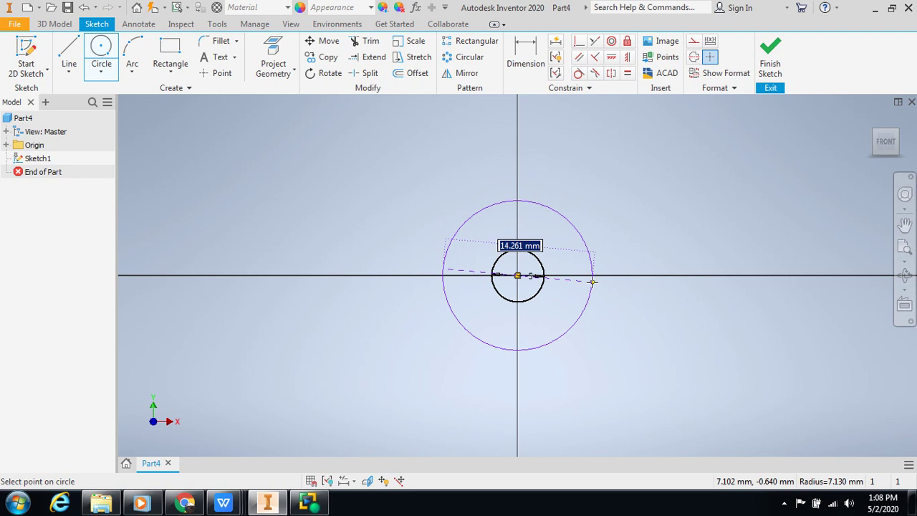
type("8")
key("Return")
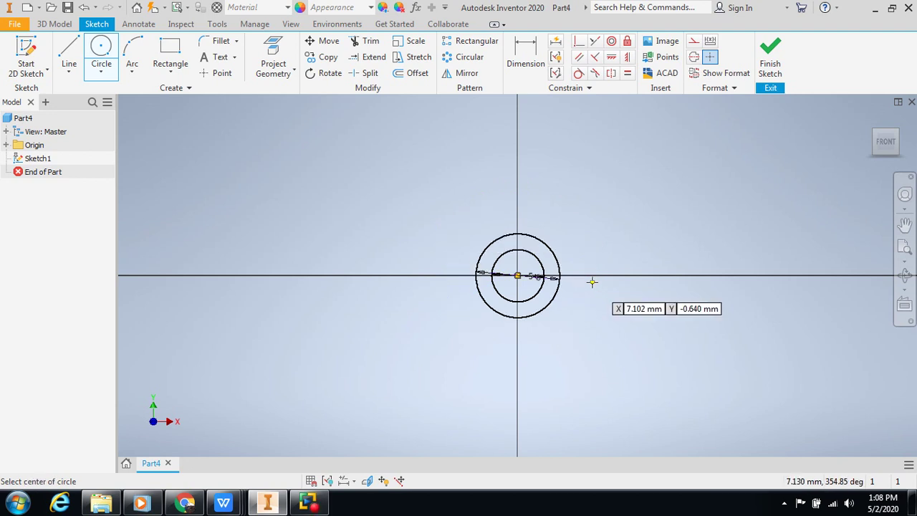
Draw a 22 mm horizontal line to the right from the centre of the concentric circles
middle_click_drag(592, 282, 477, 284)
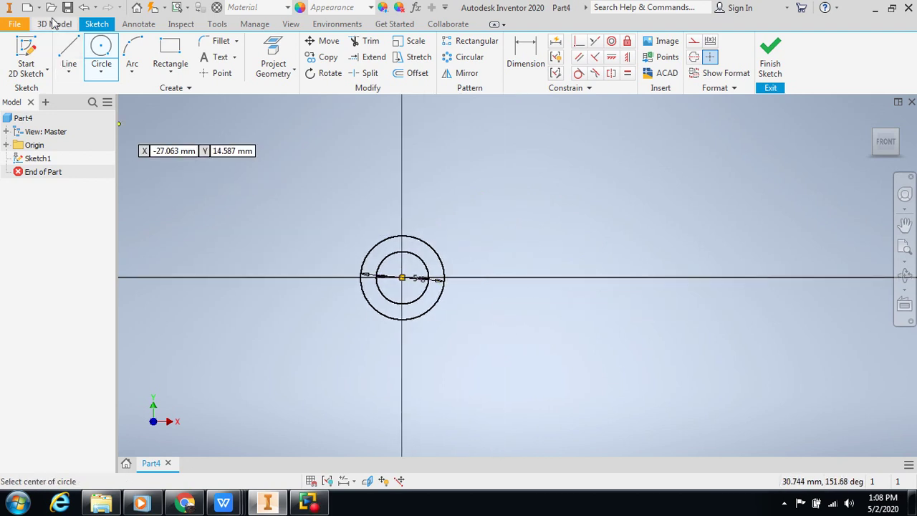
left_click(69, 53)
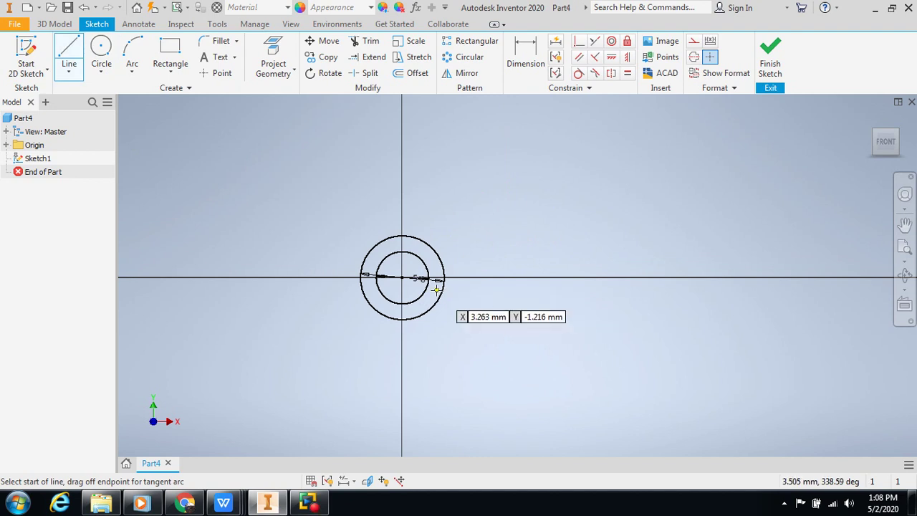
left_click(401, 278)
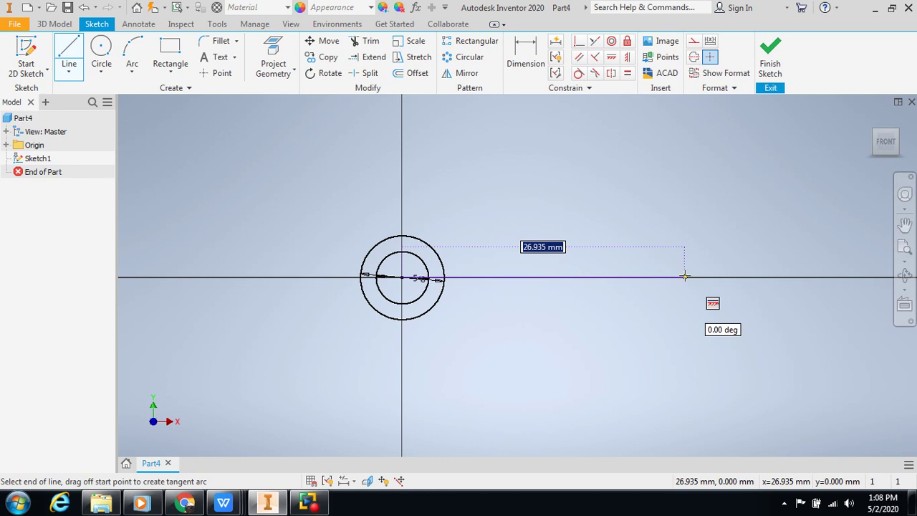
type("22")
key("Return")
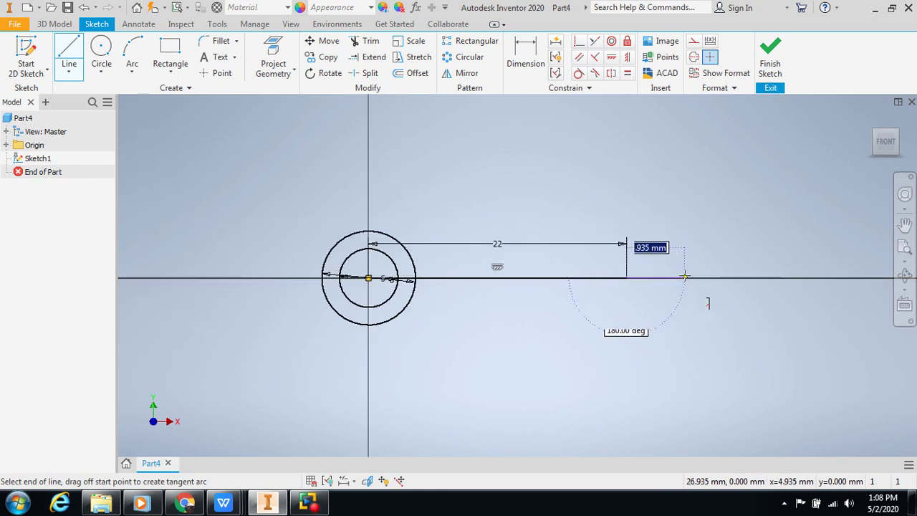
key("Escape")
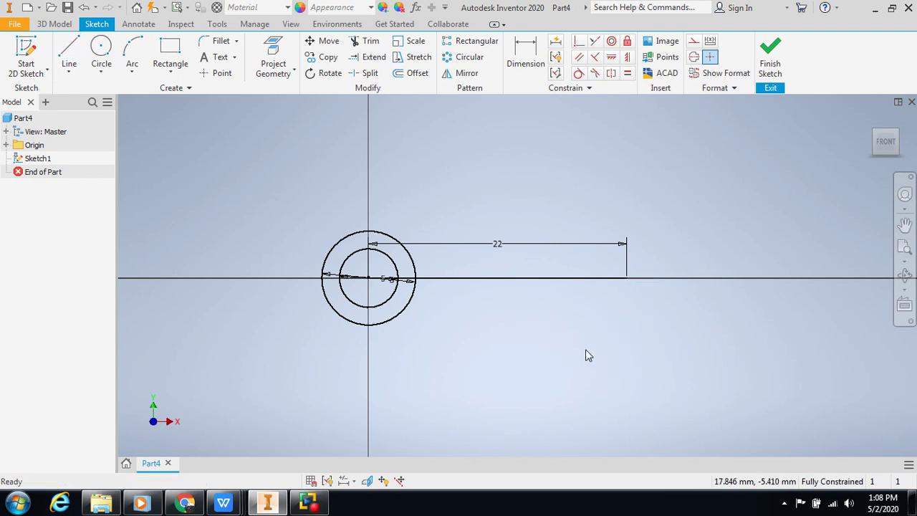
Draw concentric circles of 8 mm and 11 mm diameter centred on the free end of the 22 mm line
left_click(100, 52)
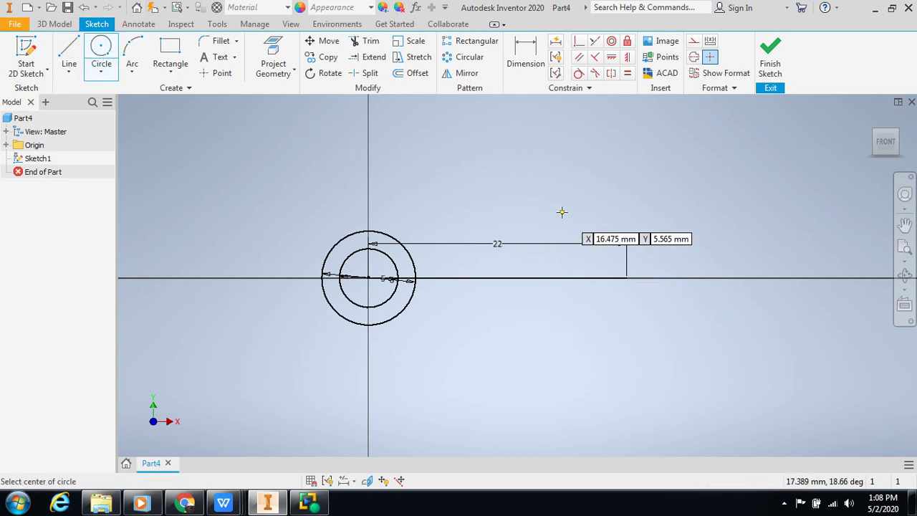
left_click(627, 278)
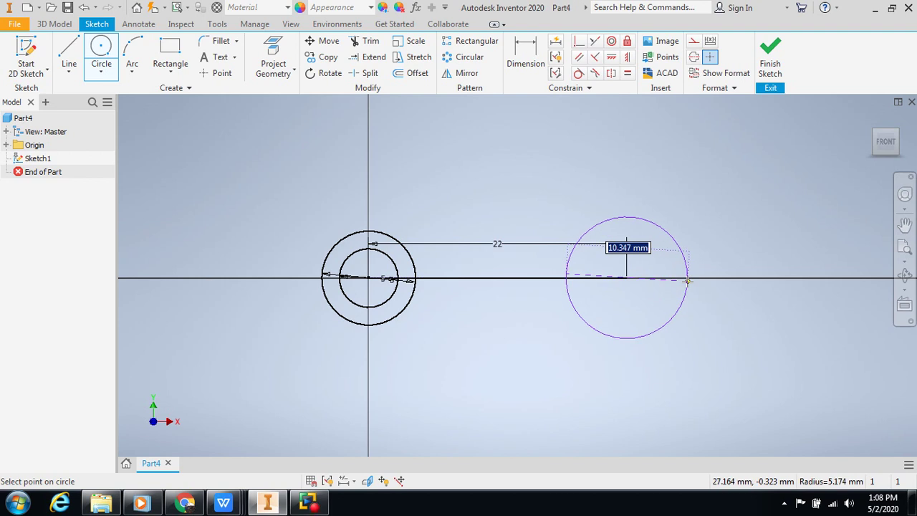
type("8")
key("Return")
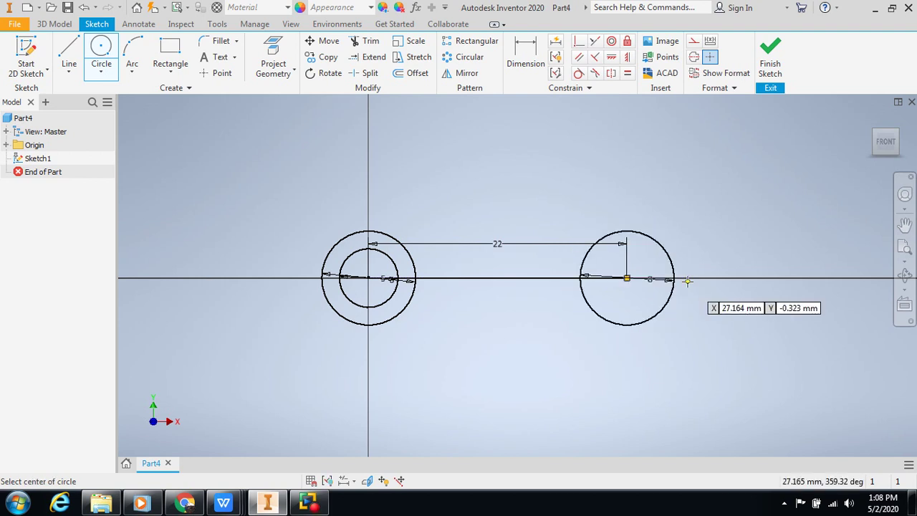
left_click(627, 278)
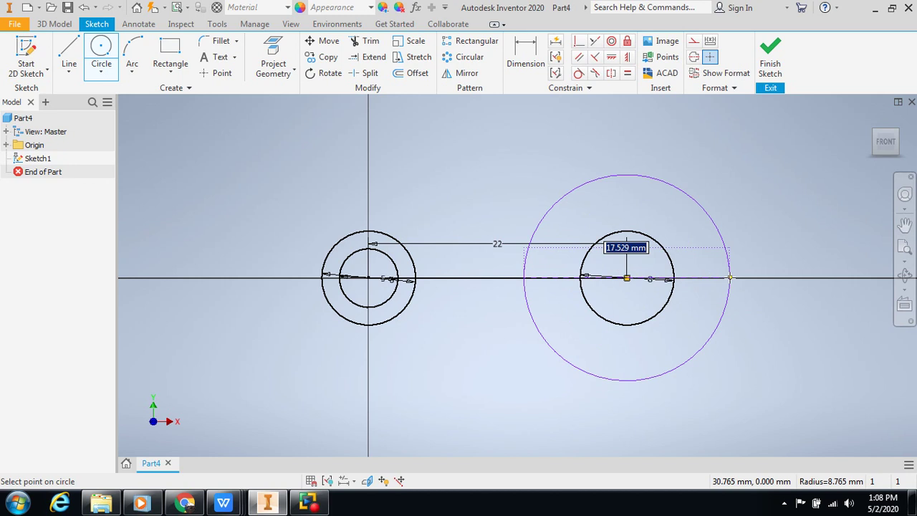
type("11")
key("Return")
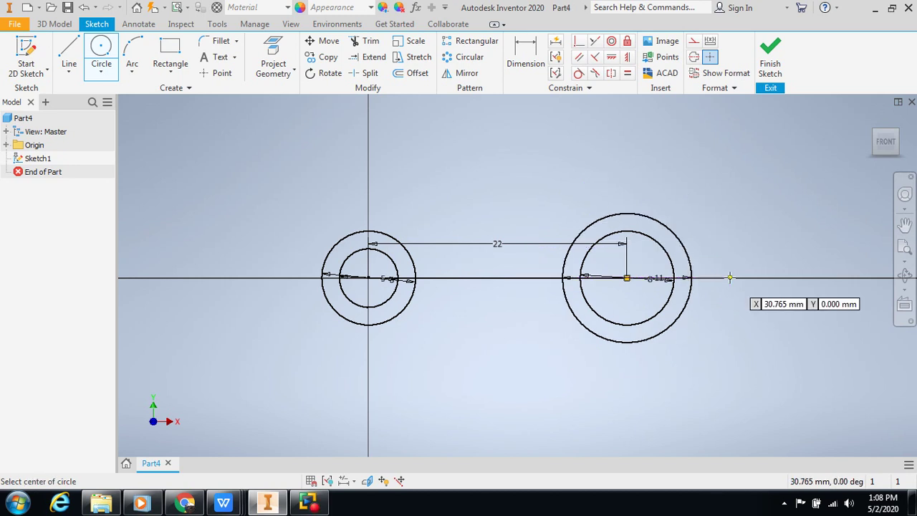
Draw a rectangle about 15 mm long and 3 mm high across the centre line, its ends overlapping both outer circles
scroll(730, 278, "up", 3)
scroll(730, 277, "down", 2)
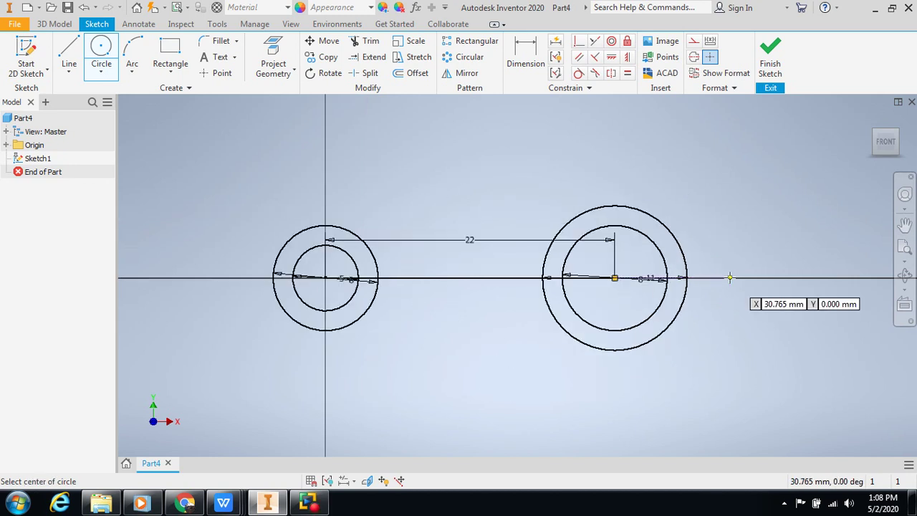
left_click(167, 54)
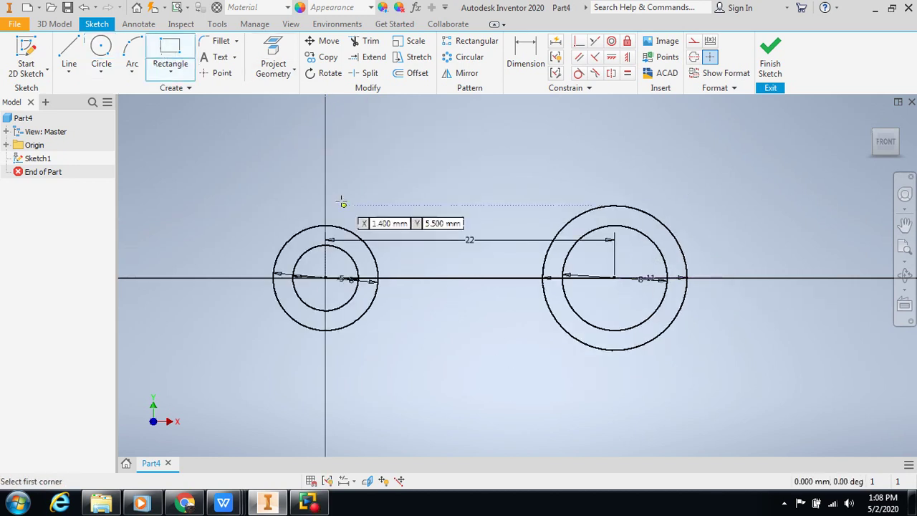
left_click(362, 257)
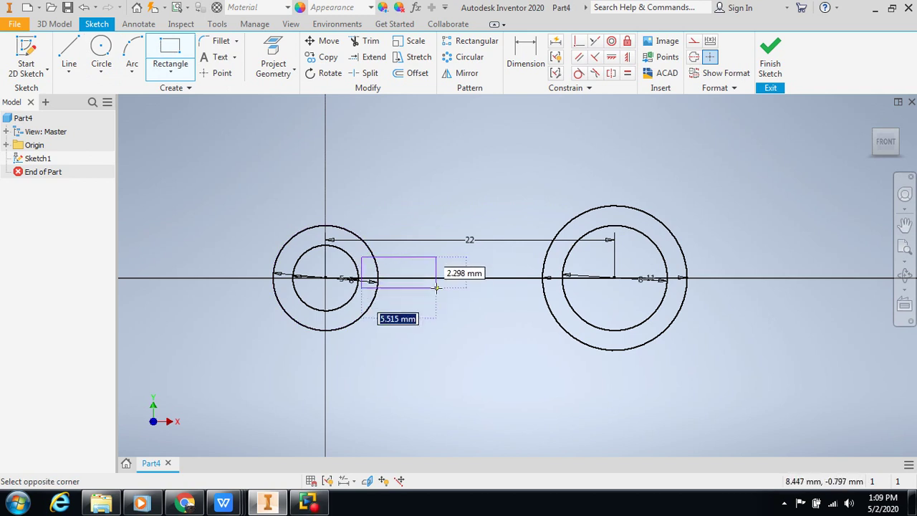
left_click(556, 297)
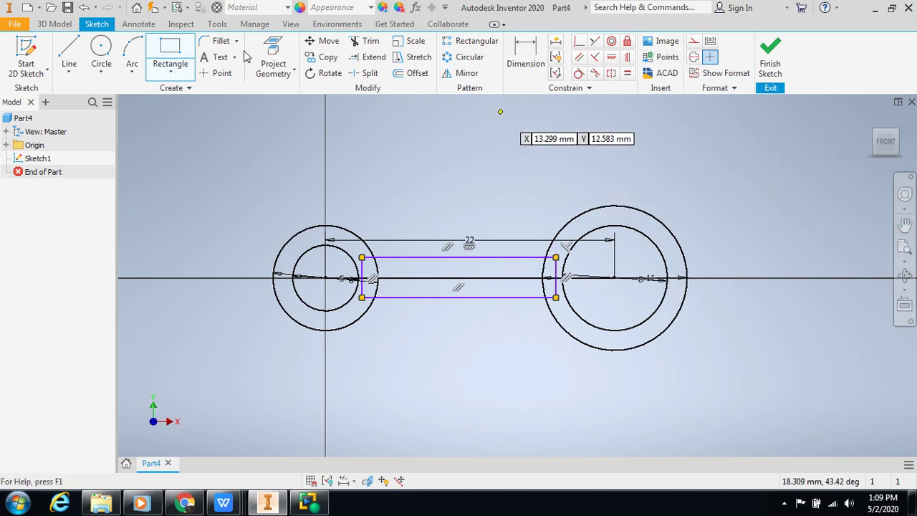
key("Escape")
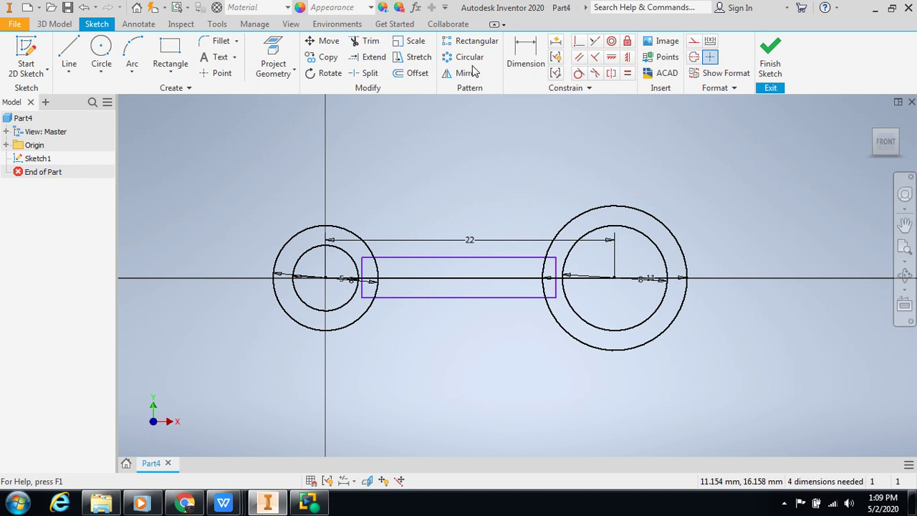
Dimension the rectangle's upper edge from the centre line and set the distance to 2.25 mm
left_click(525, 59)
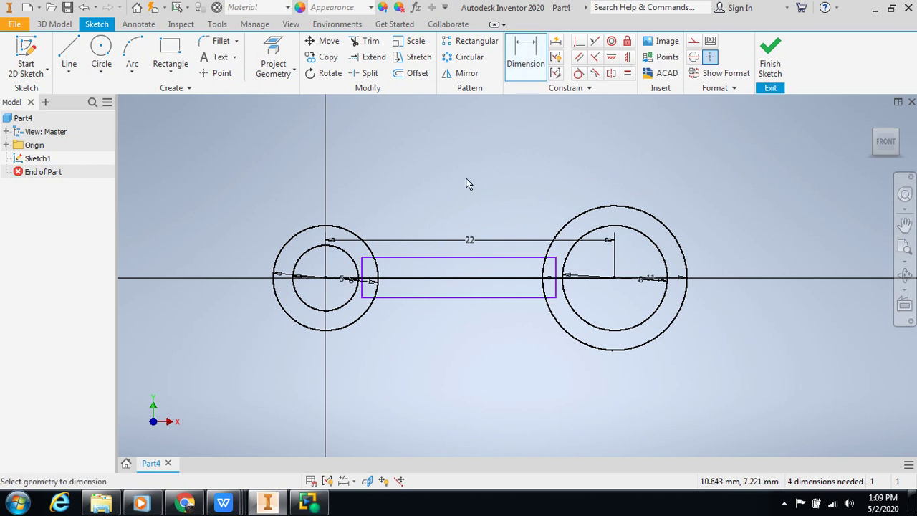
left_click(464, 279)
left_click(459, 258)
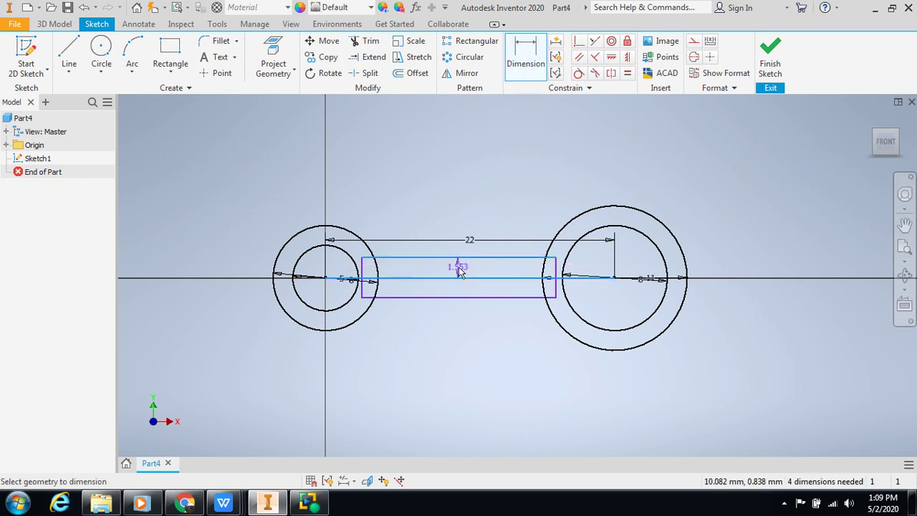
left_click(459, 270)
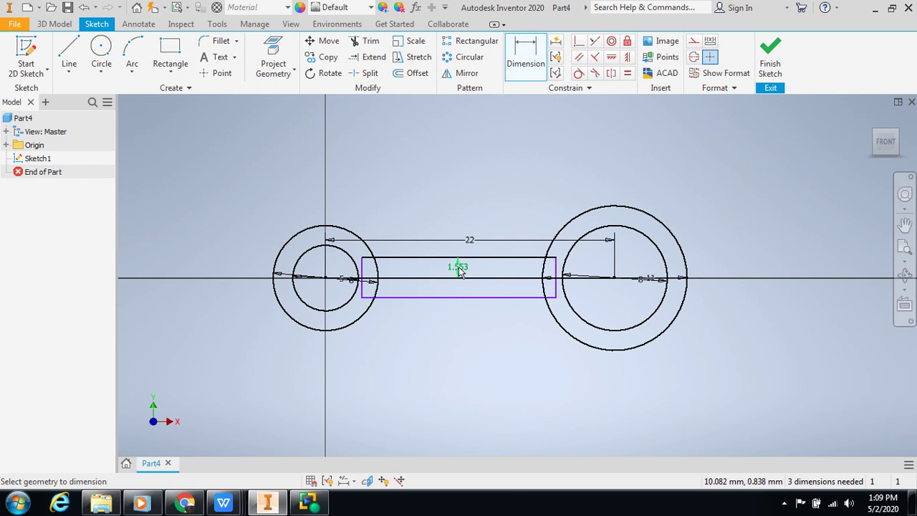
left_click(460, 271)
type("2.25")
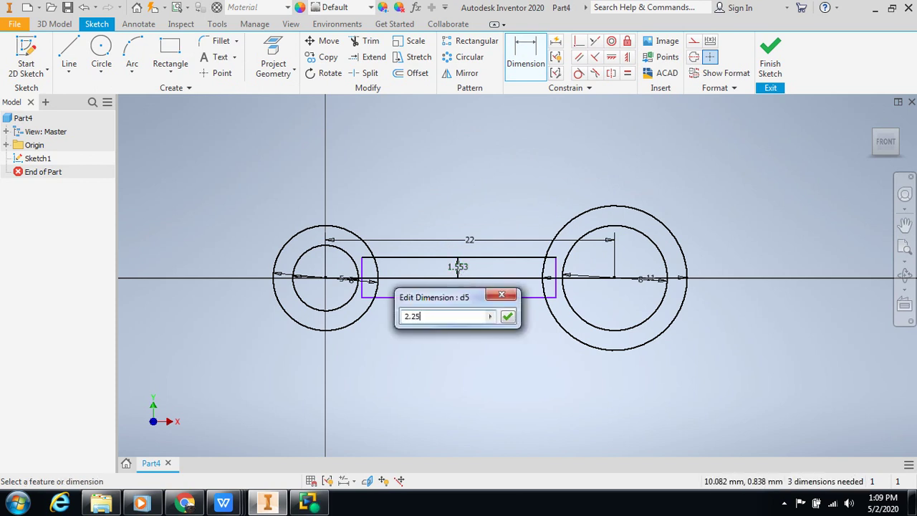
key("Return")
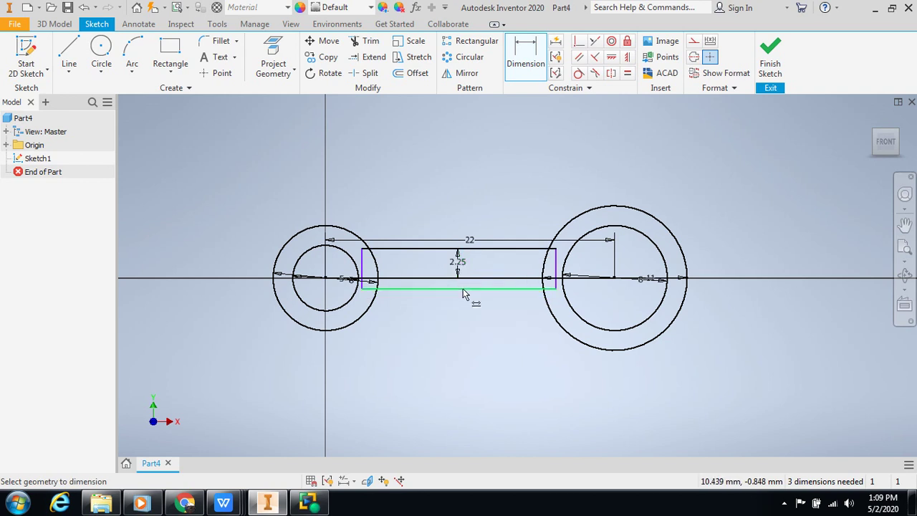
Dimension the distance between the rectangle's lower edge and the centre line
left_click(465, 289)
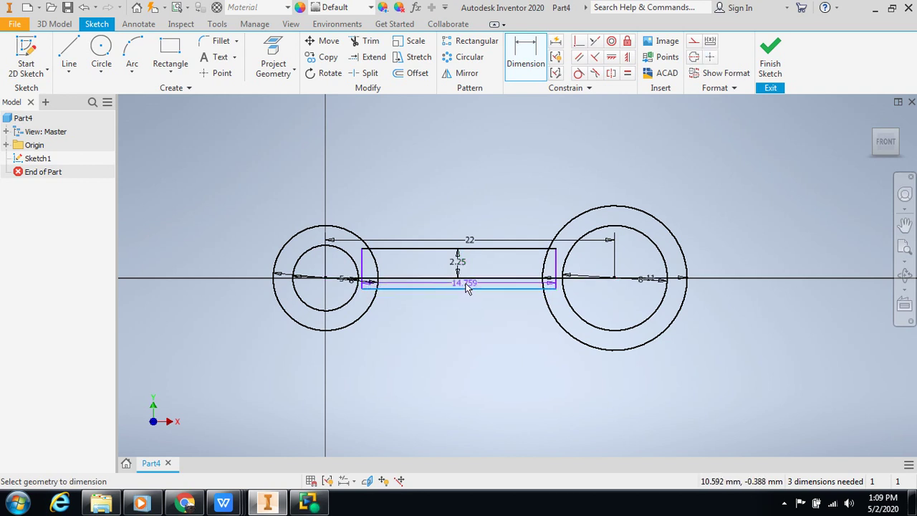
left_click(466, 278)
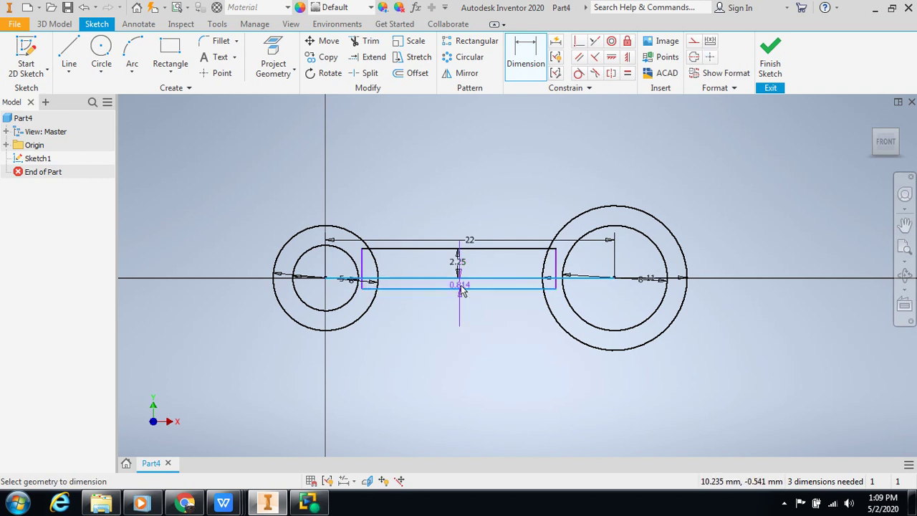
left_click(462, 291)
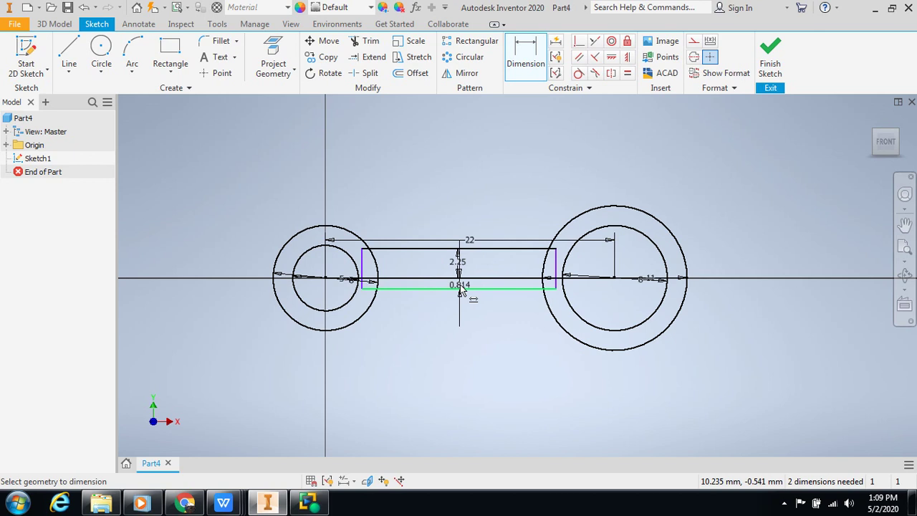
left_click(461, 289)
left_click(462, 288)
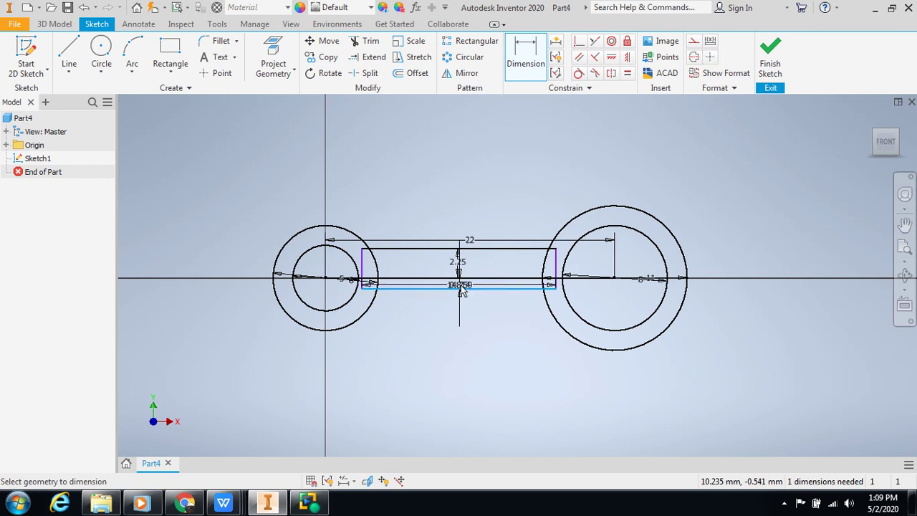
left_click(462, 318)
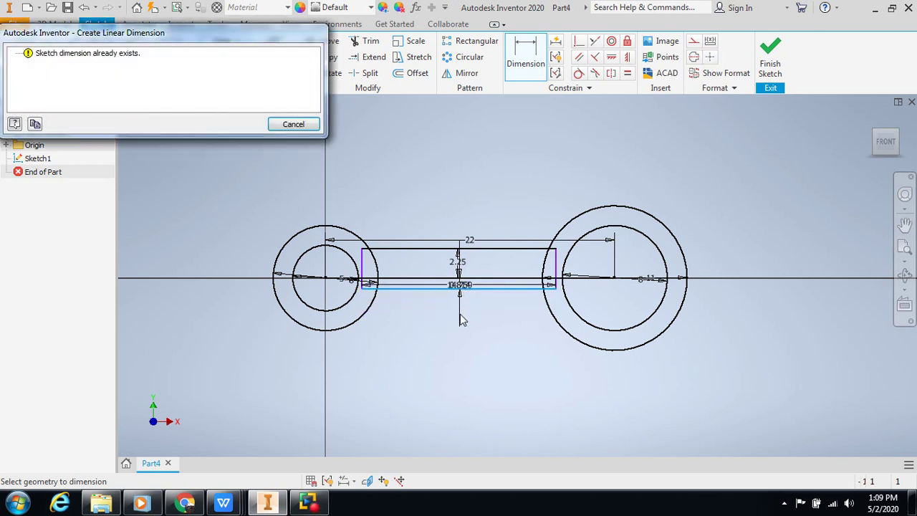
left_click(313, 126)
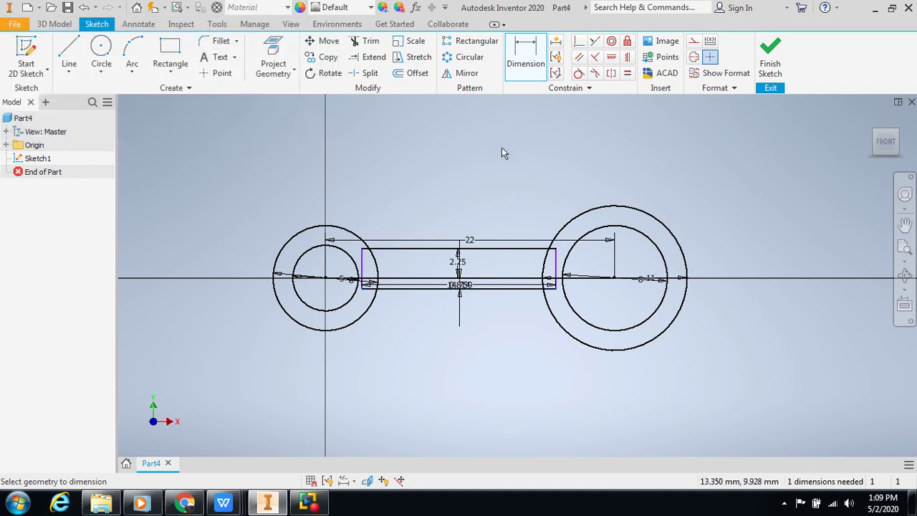
key("ctrl+z")
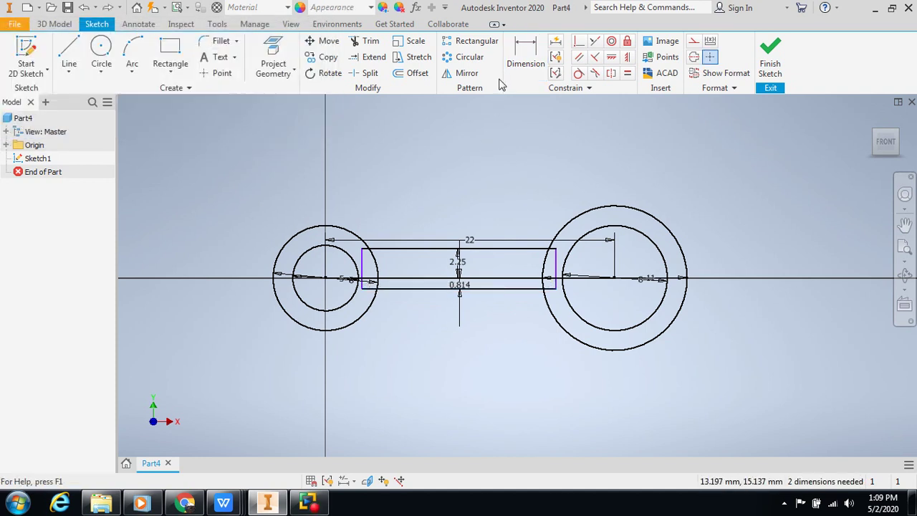
left_click(525, 57)
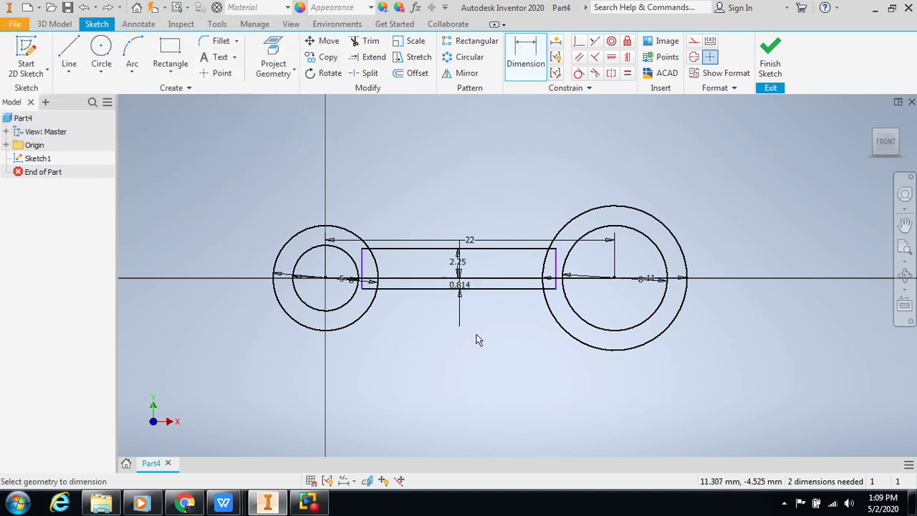
left_click(496, 291)
left_click(486, 284)
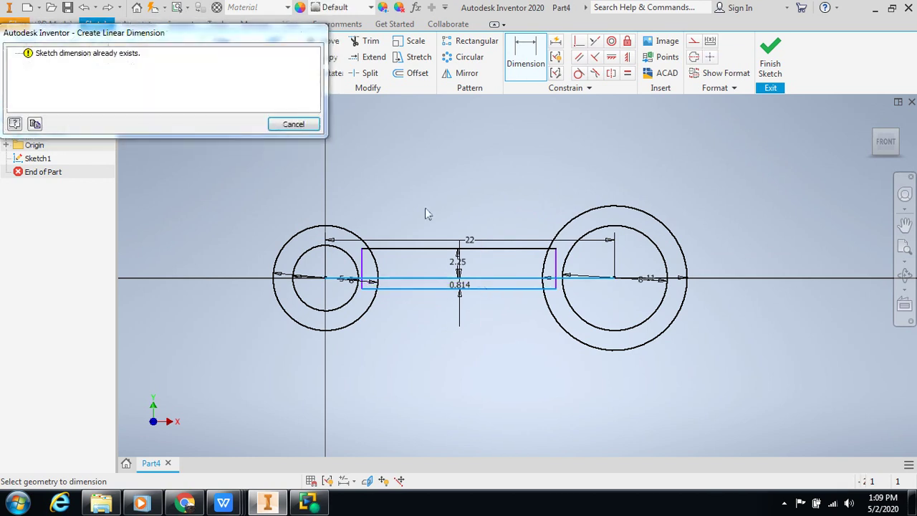
left_click(293, 124)
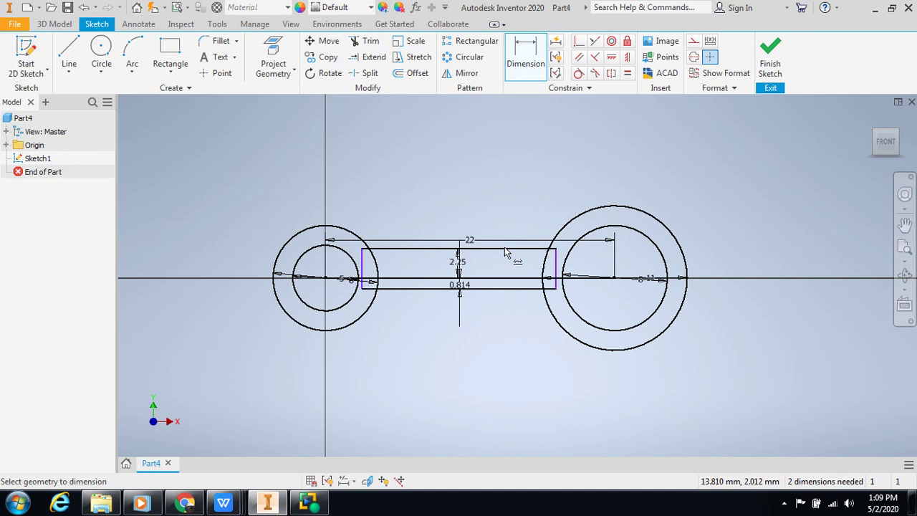
Set the distance between the rectangle's lower edge and the centre line to 2.25 mm
left_click(463, 285)
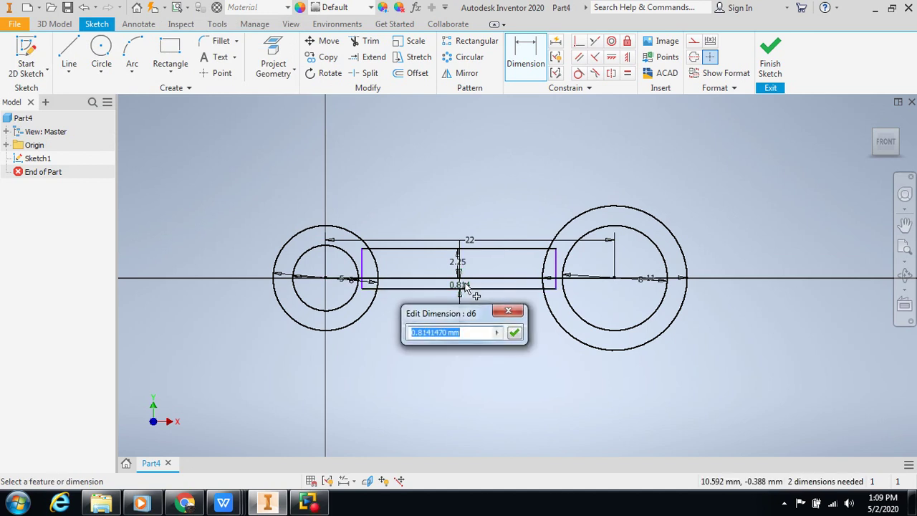
key("BackSpace")
type("2")
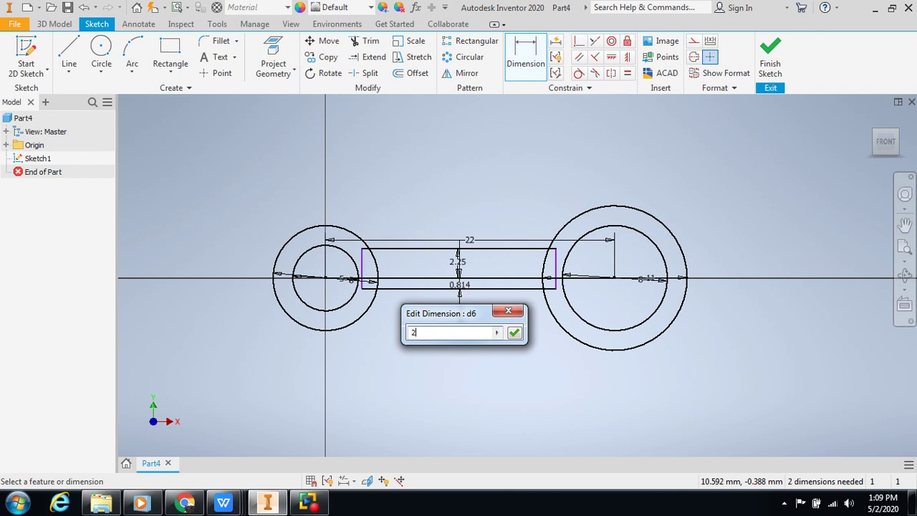
type(".25")
key("Return")
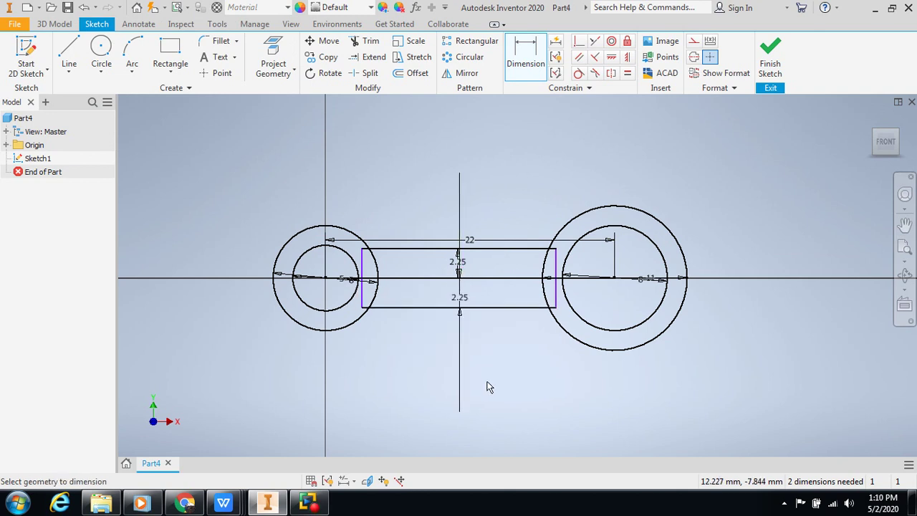
Trim away the rectangle's end edge and the line stubs that lie inside the 11 mm circle
scroll(480, 372, "down", 2)
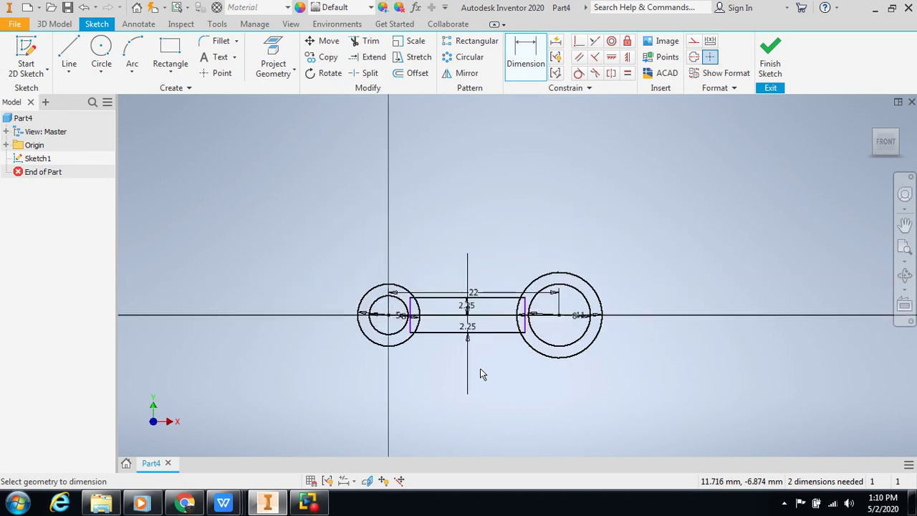
scroll(481, 373, "up", 3)
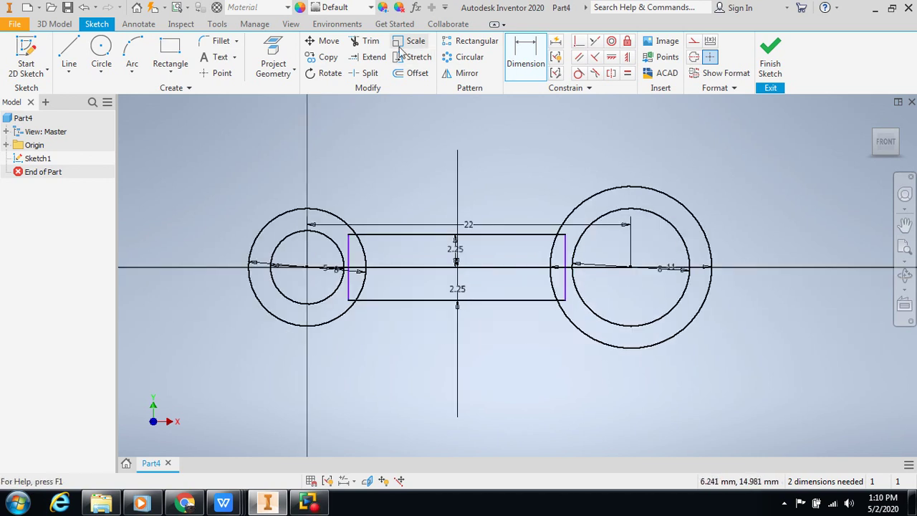
left_click(363, 41)
scroll(545, 217, "up", 5)
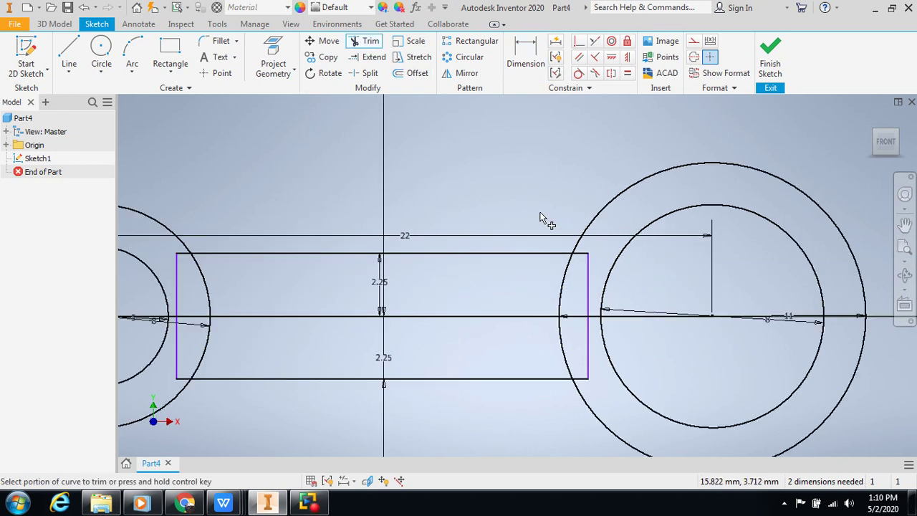
left_click(633, 308)
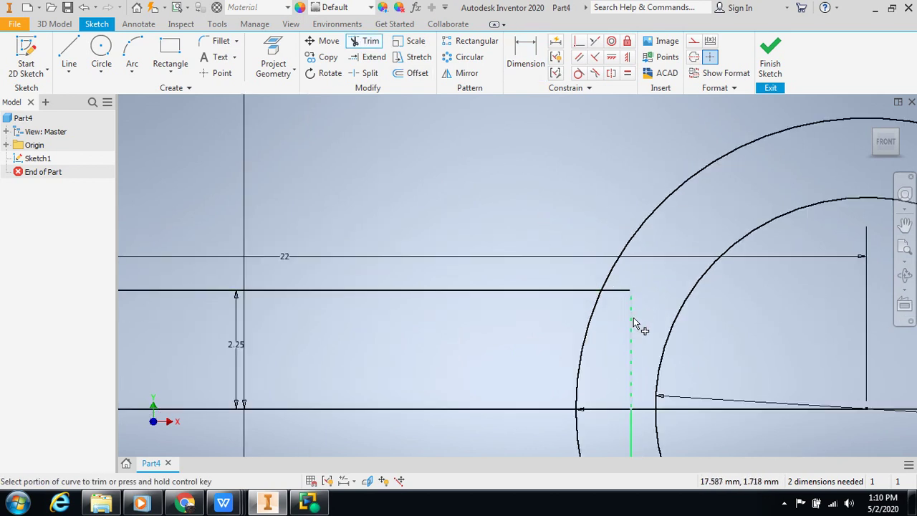
left_click(627, 301)
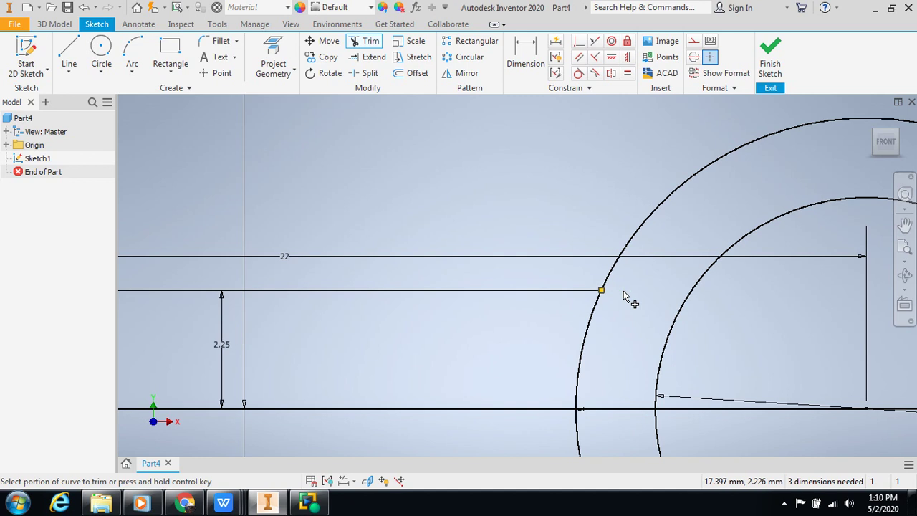
scroll(631, 301, "up", 5)
scroll(627, 299, "down", 7)
scroll(615, 368, "down", 5)
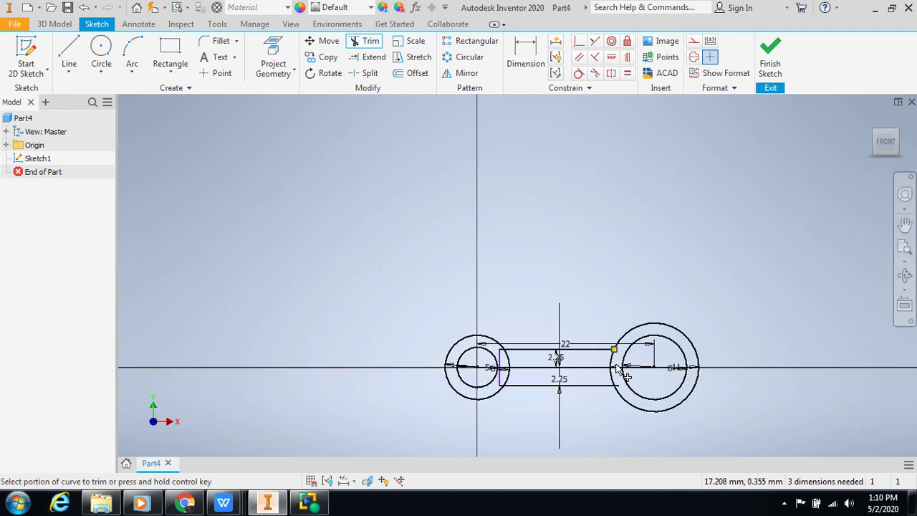
scroll(614, 403, "up", 4)
left_click(635, 358)
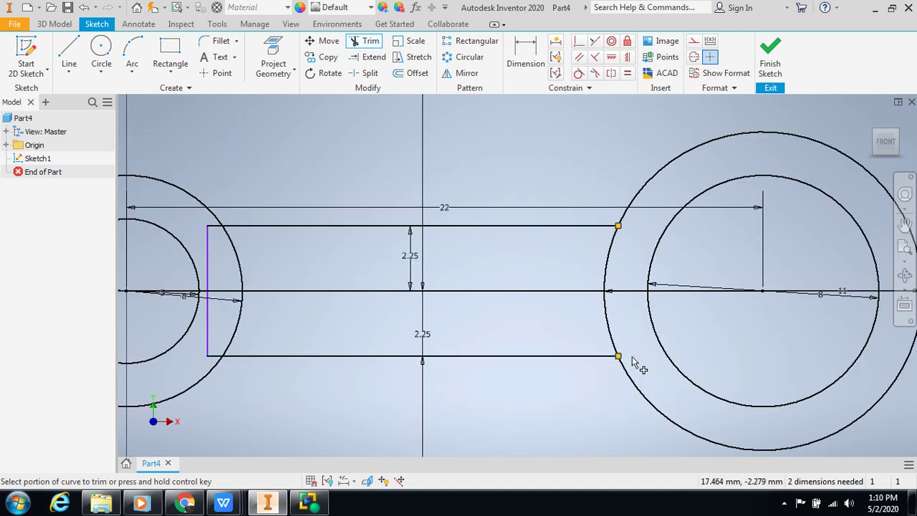
Trim away the rectangle's other end and line stubs inside the smaller link end's 8 mm outer circle, and finish the sketch
left_click(212, 240)
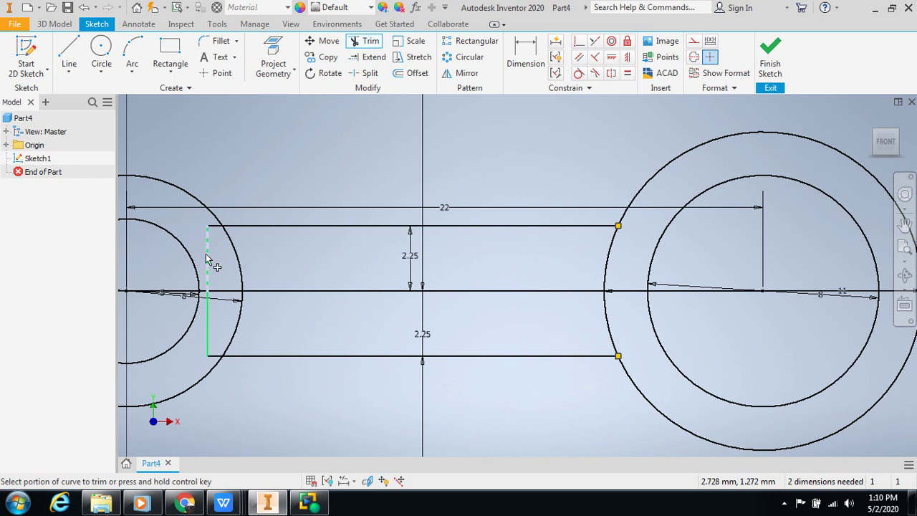
left_click(201, 320)
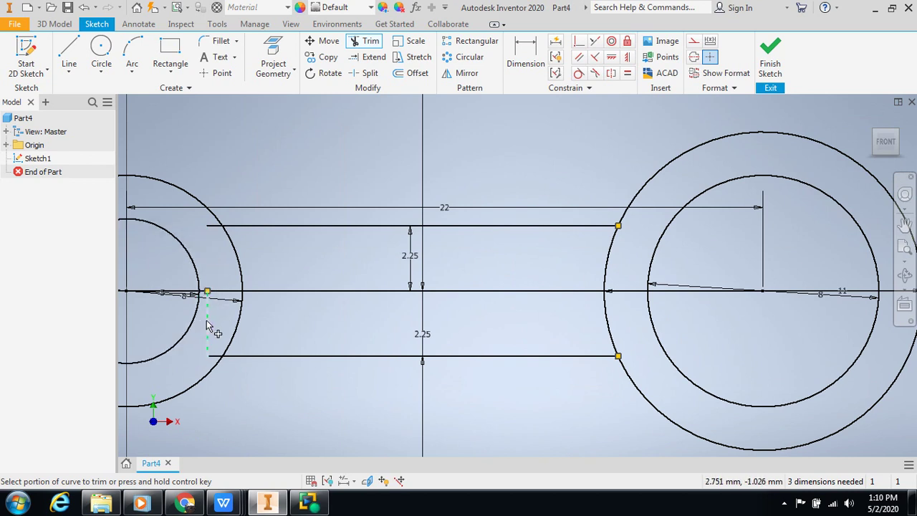
left_click(212, 226)
left_click(217, 361)
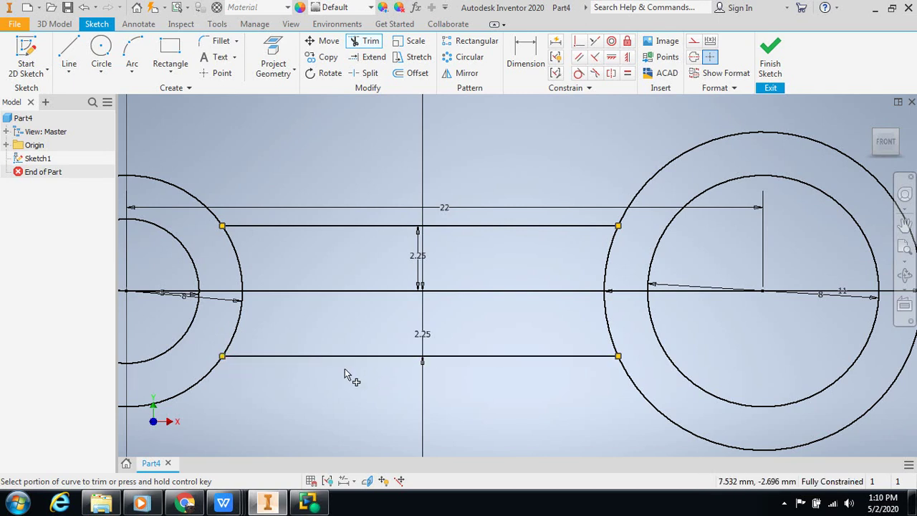
scroll(347, 371, "down", 5)
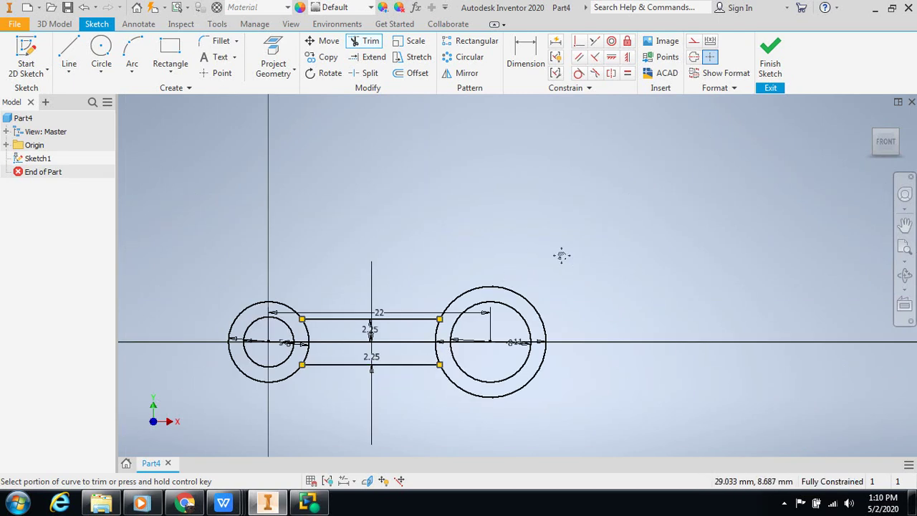
middle_click_drag(561, 256, 587, 189)
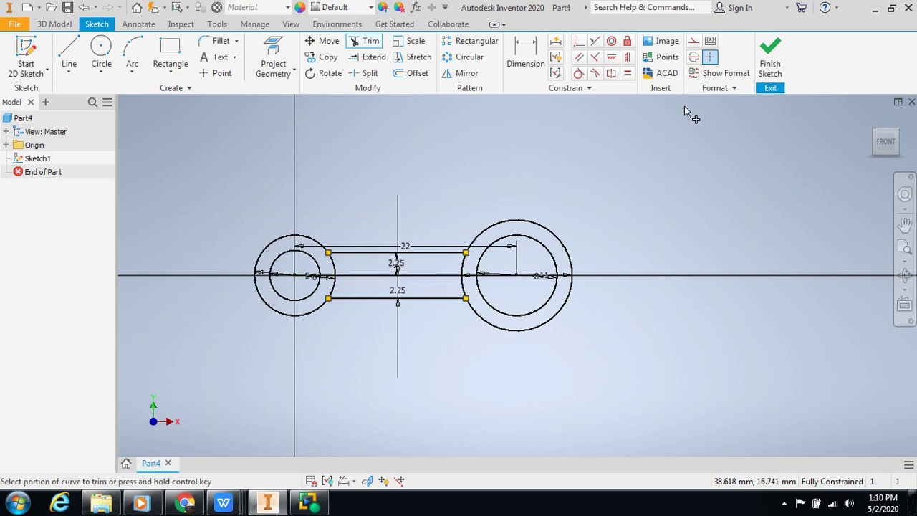
left_click(770, 59)
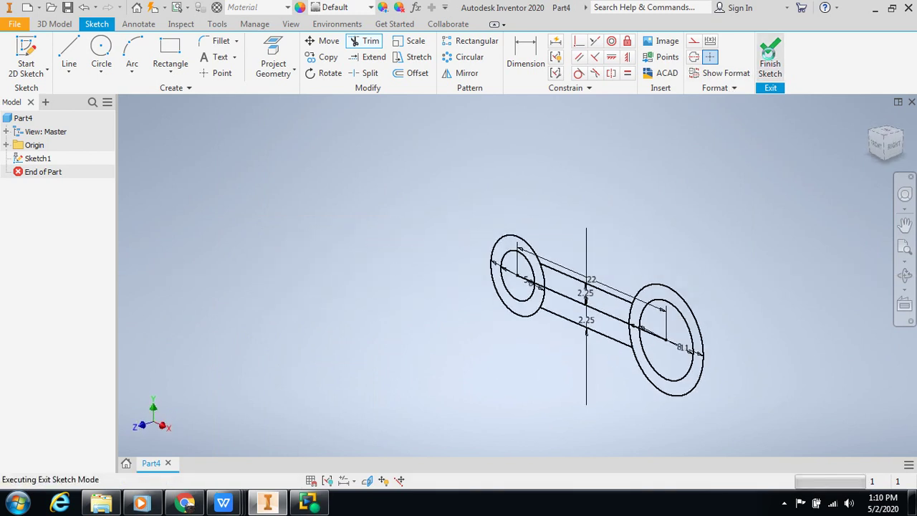
left_click(69, 52)
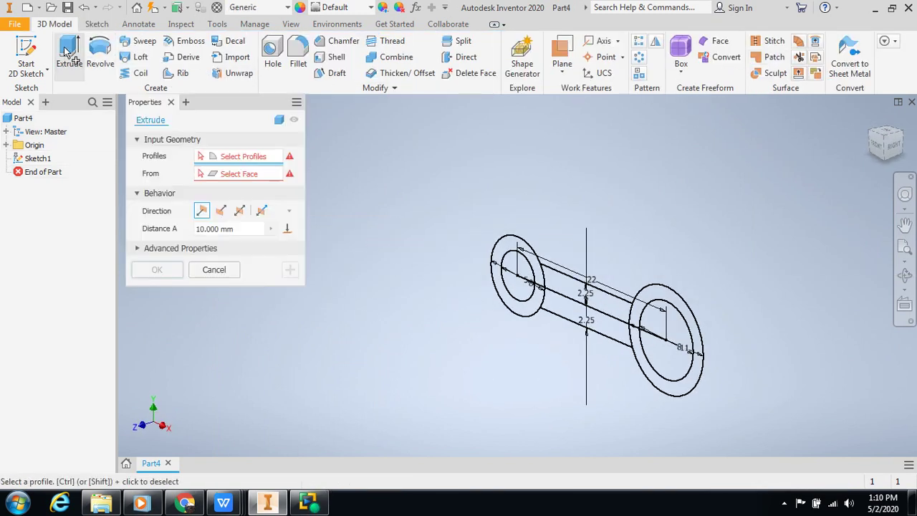
left_click(529, 251)
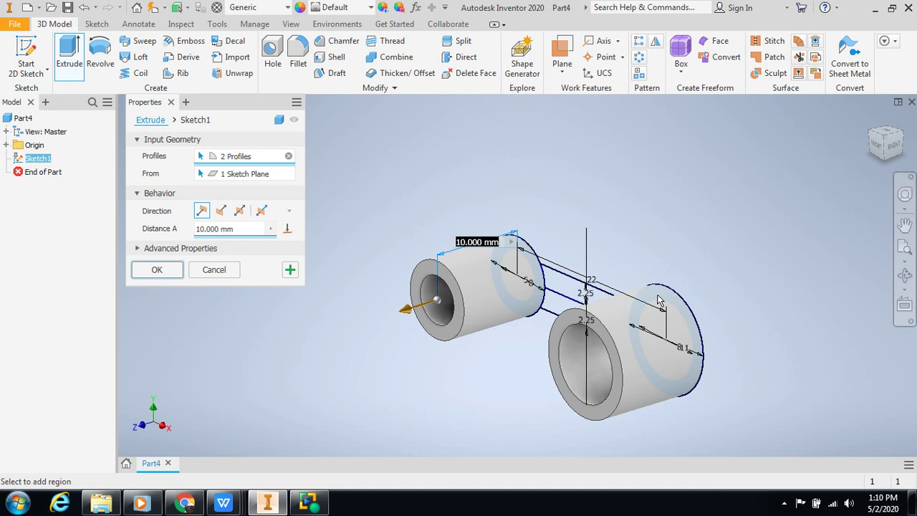
left_click(563, 310)
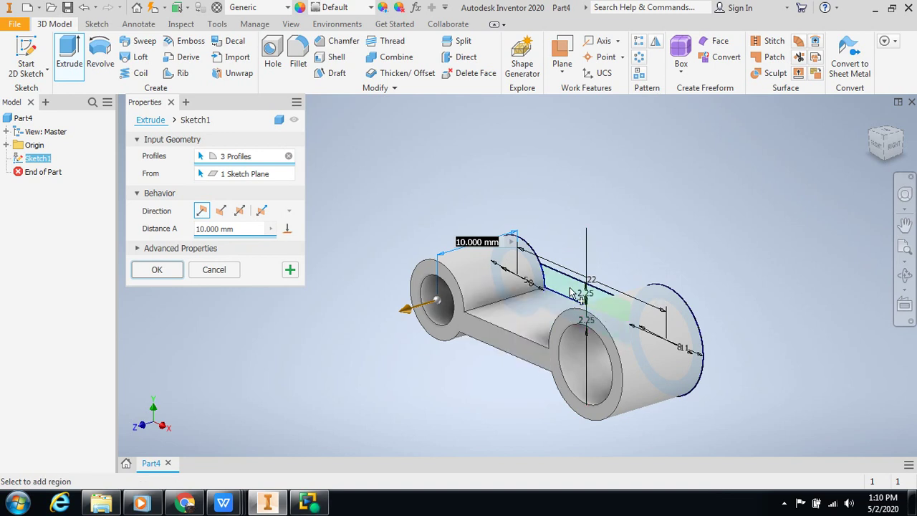
left_click(524, 283)
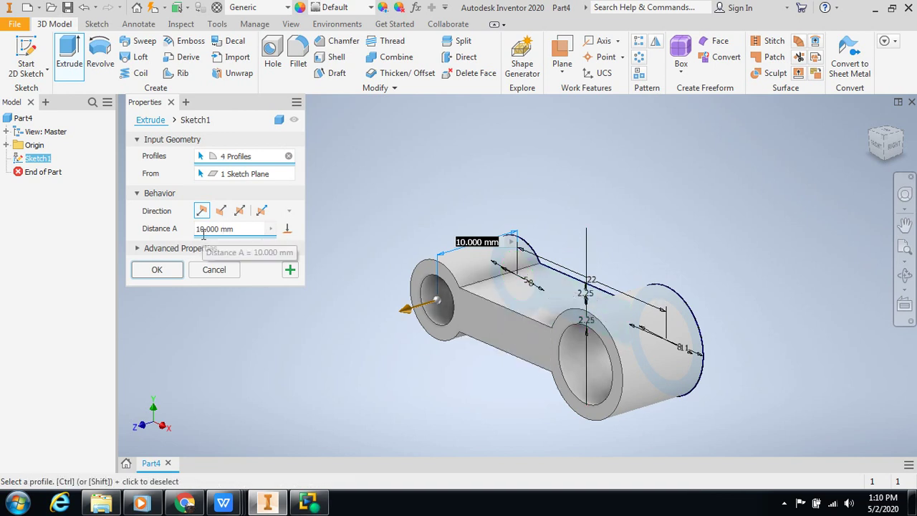
key("BackSpace")
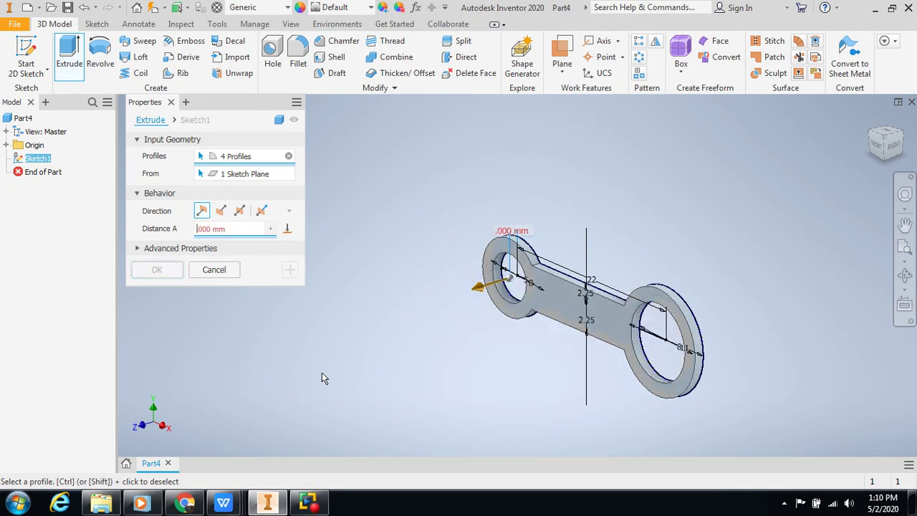
type("4")
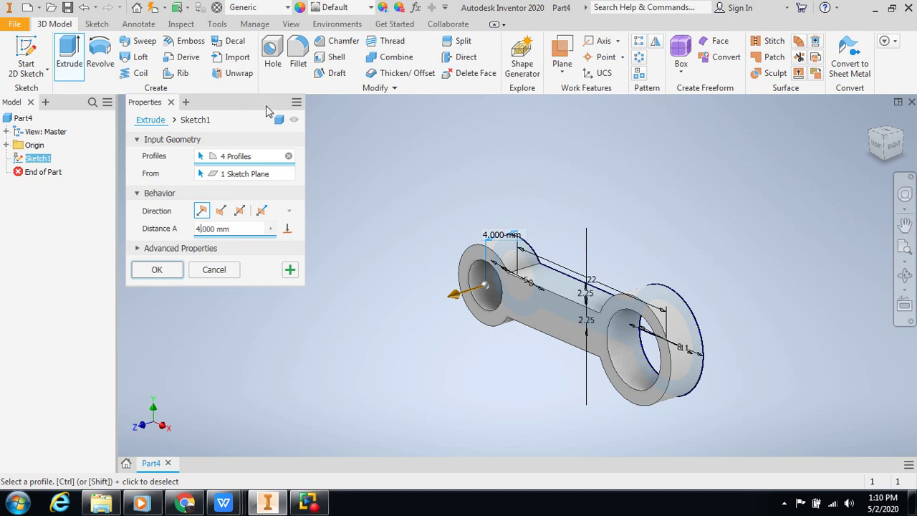
left_click(171, 102)
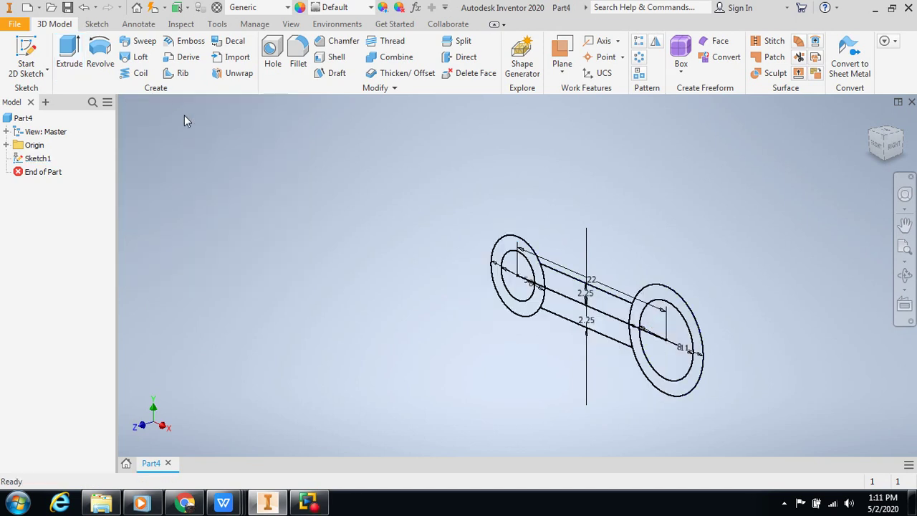
Reopen the link sketch for editing and draw an 11 mm vertical line across the larger outer circle through its centre
left_click(97, 23)
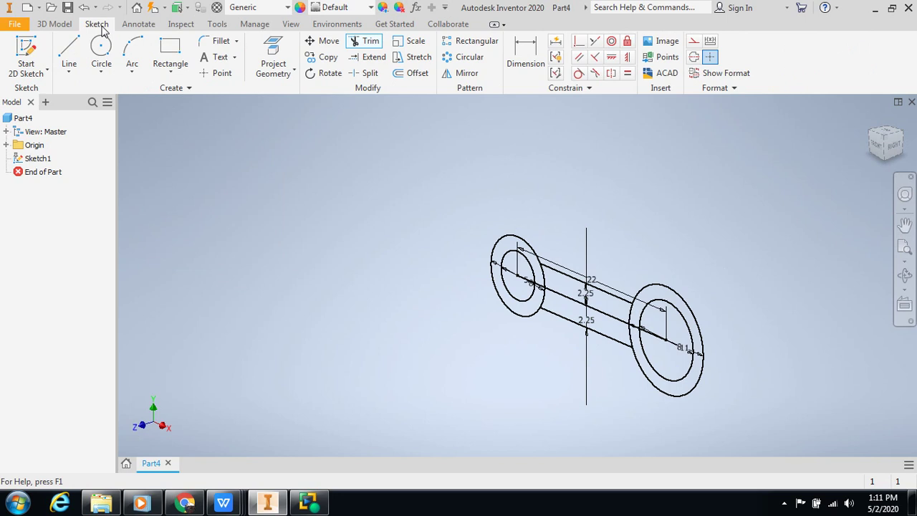
left_click(665, 296)
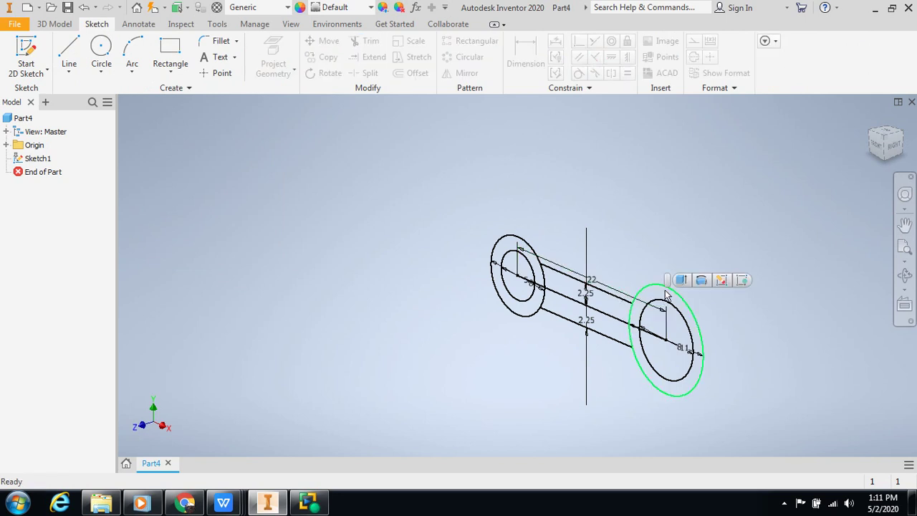
left_click(722, 280)
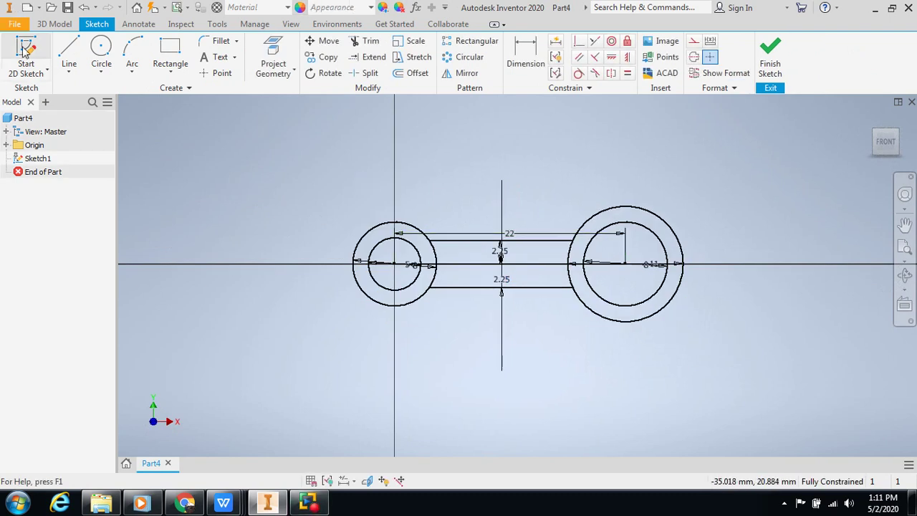
left_click(70, 43)
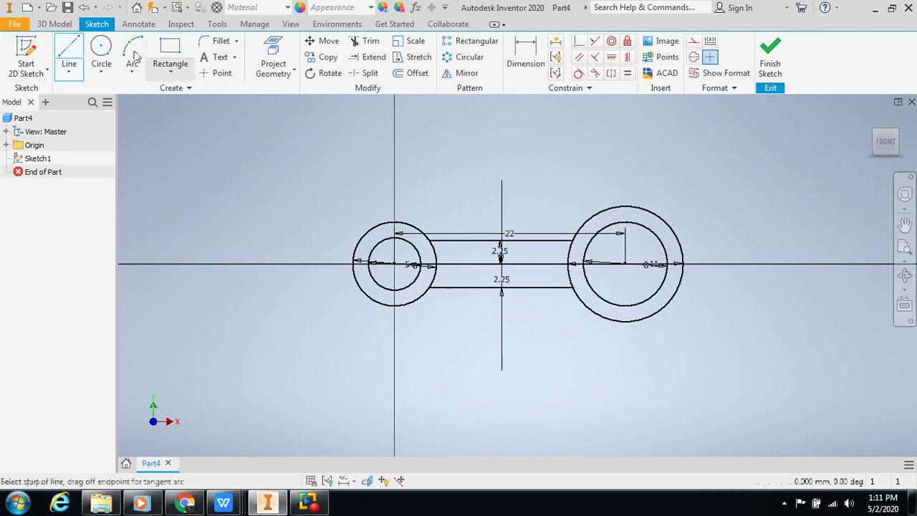
left_click(625, 207)
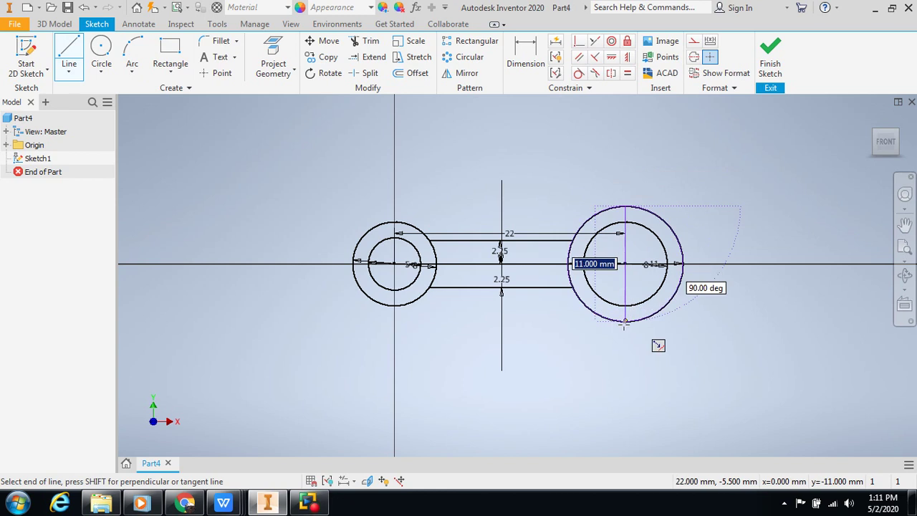
left_click(626, 322)
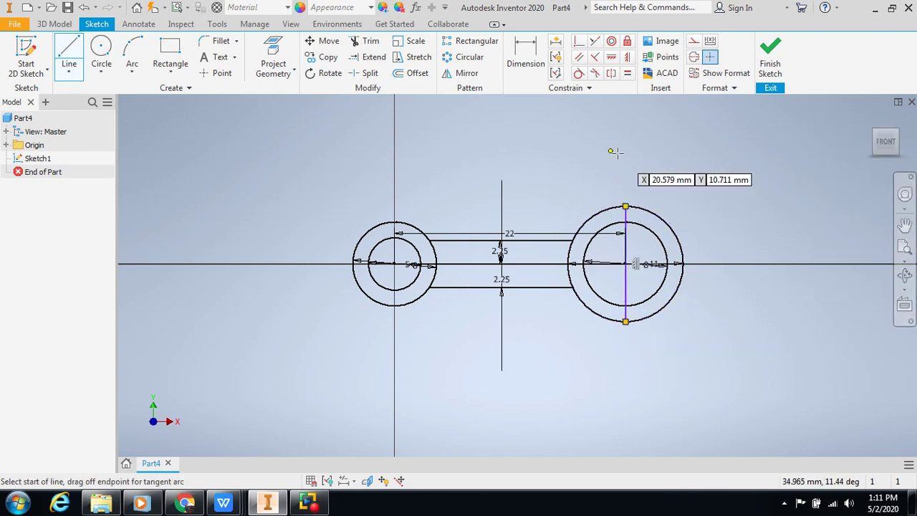
Trim the outward-facing halves of both larger-end circles and the vertical line inside the inner arc, and finish the sketch
left_click(675, 240)
left_click(666, 247)
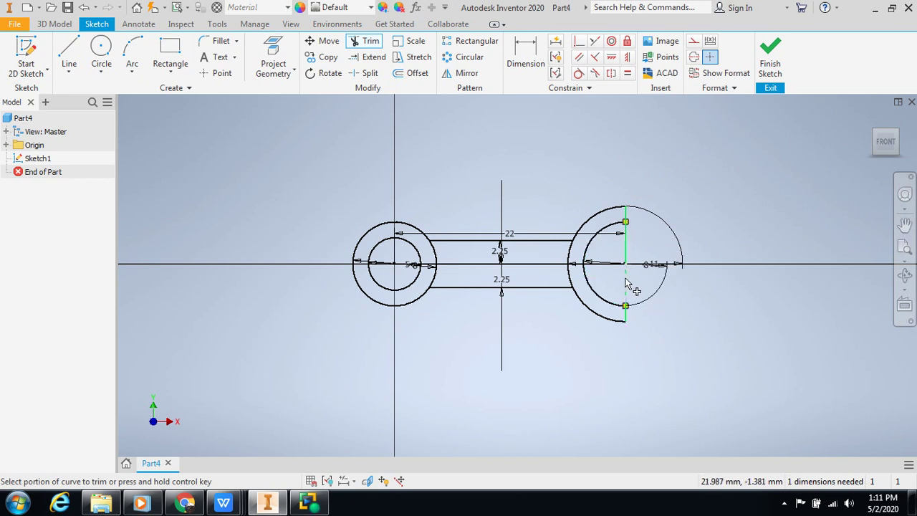
left_click(627, 248)
left_click(764, 56)
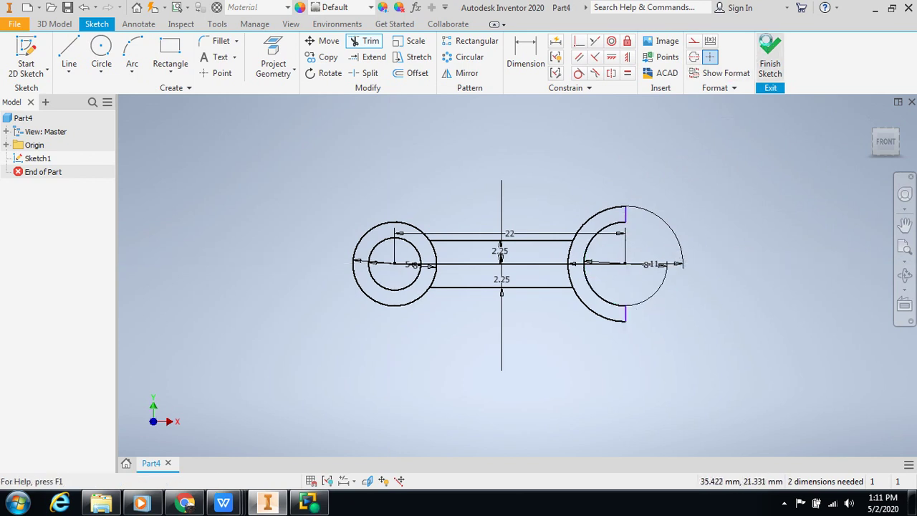
Start an extrusion with the full ring, both arm halves and both parts of the half ring as profiles, leaving the ring's hole empty
left_click(54, 24)
left_click(69, 51)
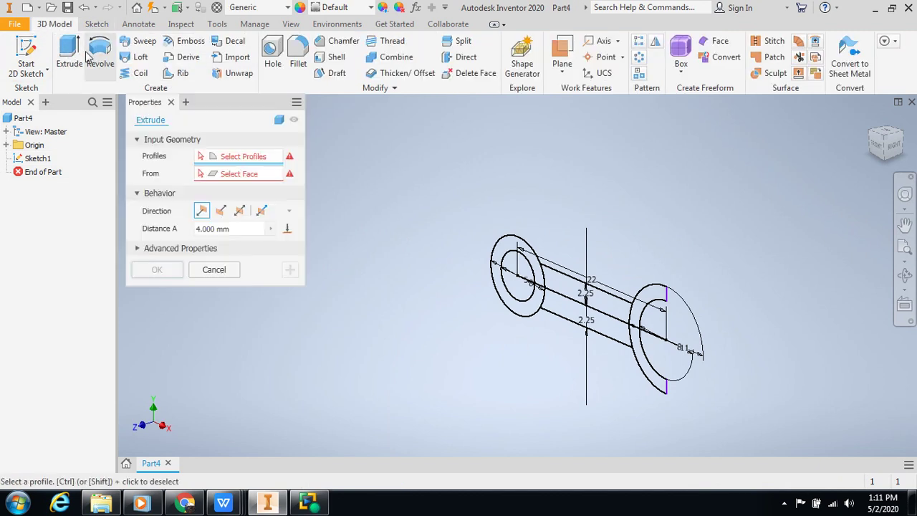
left_click(518, 243)
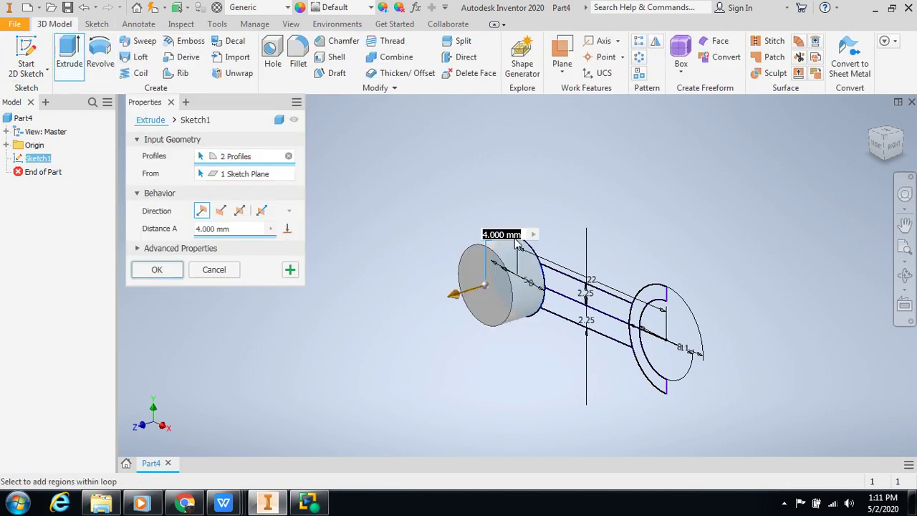
left_click(287, 157)
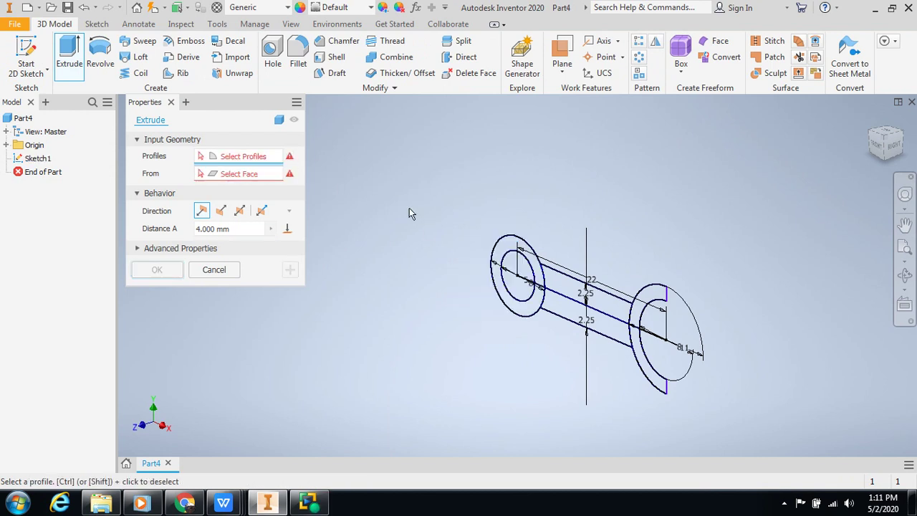
left_click(507, 247)
left_click(565, 295)
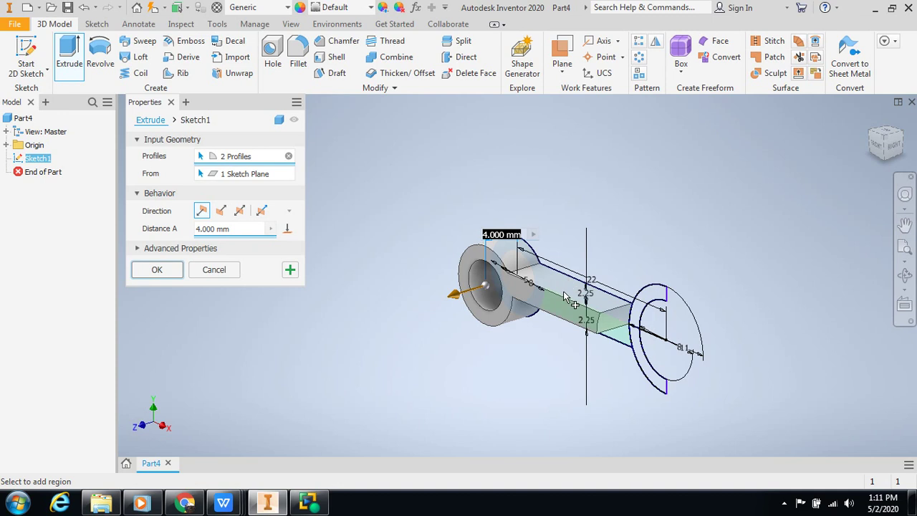
left_click(616, 337)
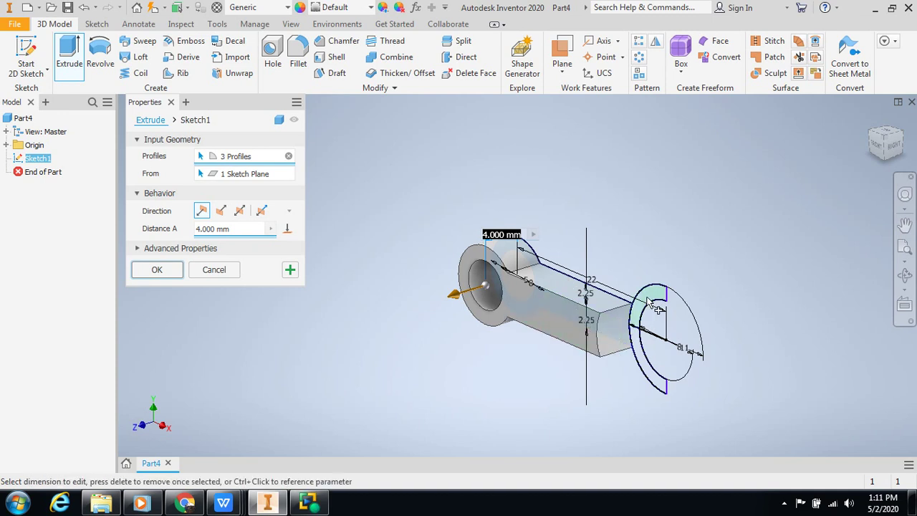
left_click(653, 304)
left_click(648, 369)
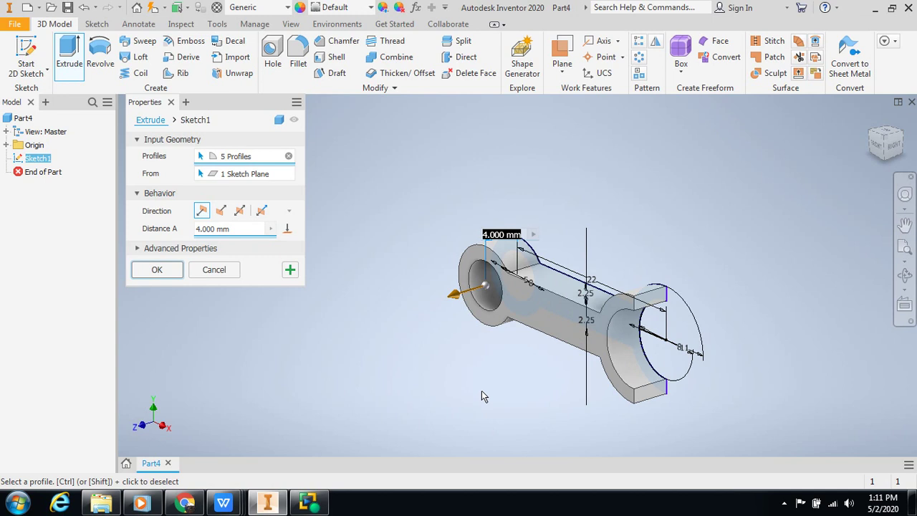
Set the extrusion distance to 3 mm and create the solid link
left_click(199, 228)
key("BackSpace")
type("3")
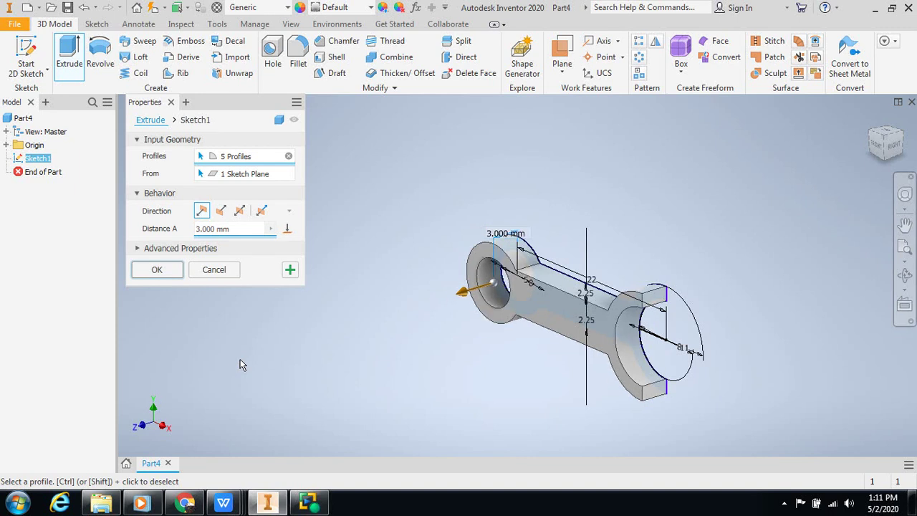
left_click(155, 273)
scroll(526, 324, "up", 3)
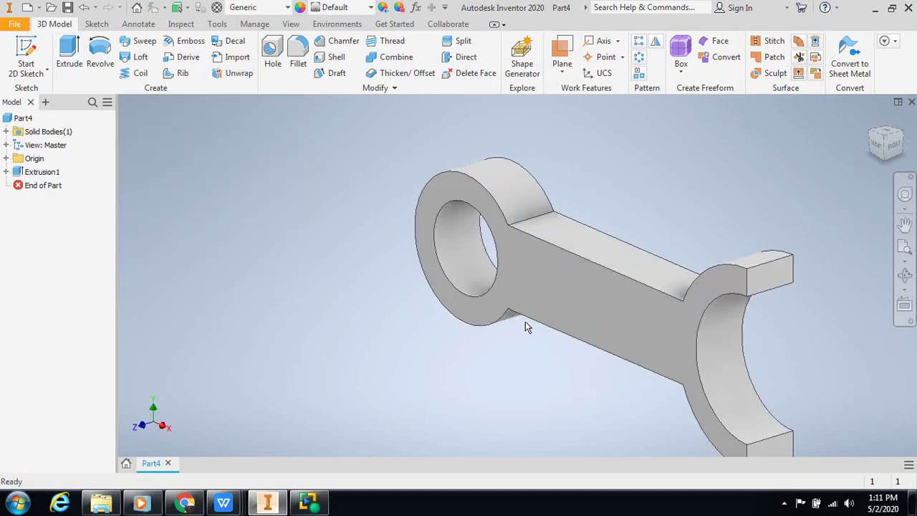
scroll(525, 327, "down", 3)
Start a new sketch on the link's front face and activate the center-to-center slot tool
left_click(545, 310)
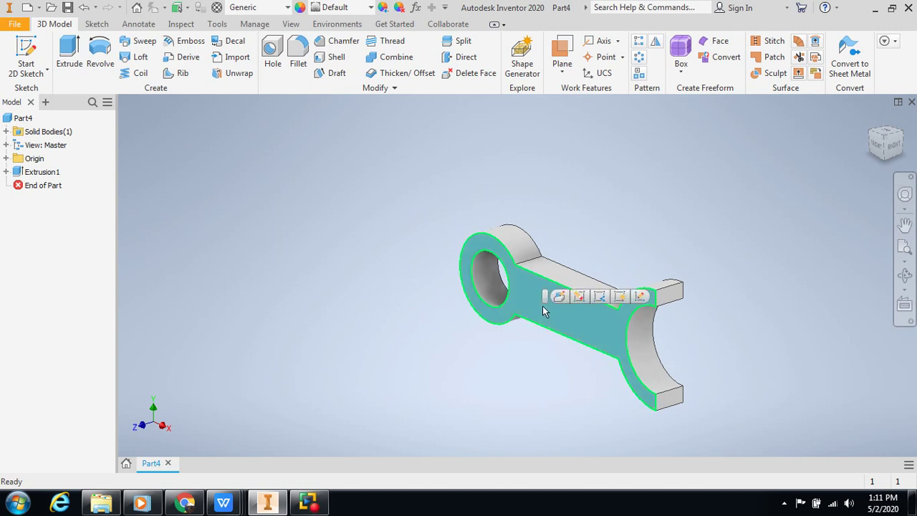
left_click(640, 297)
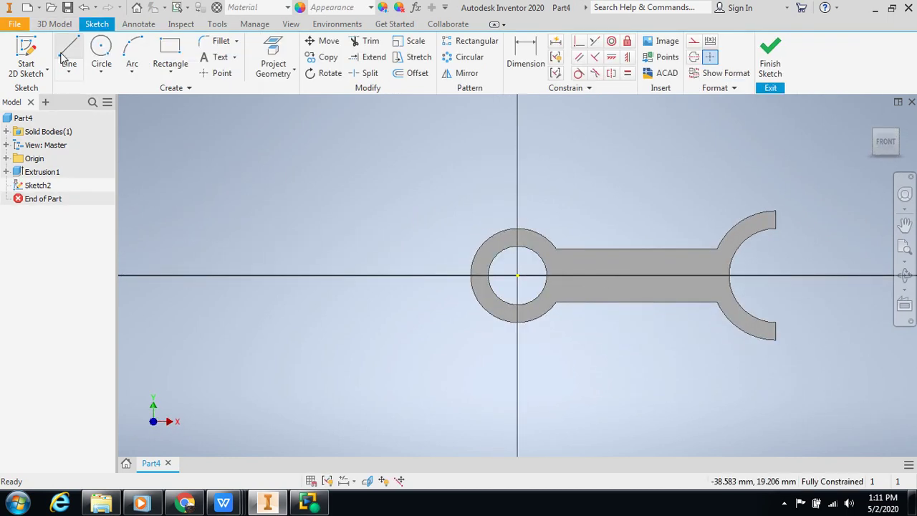
left_click(176, 73)
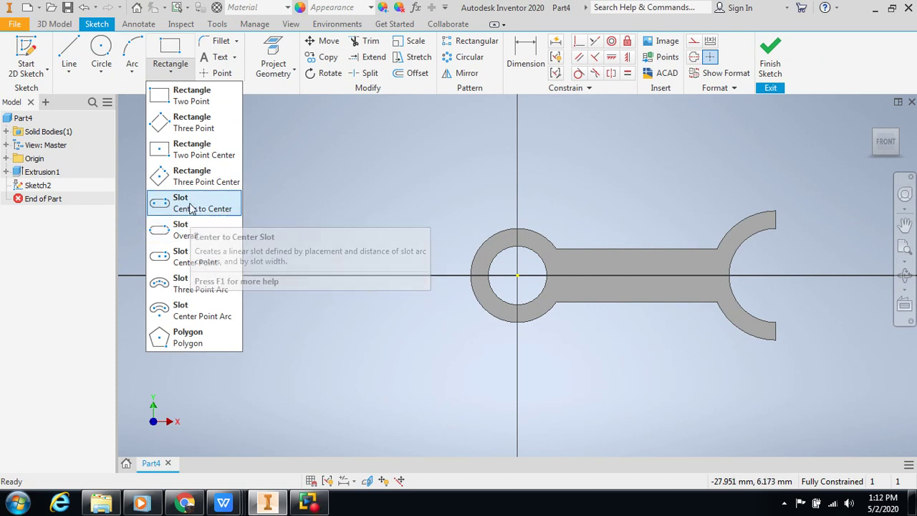
left_click(192, 208)
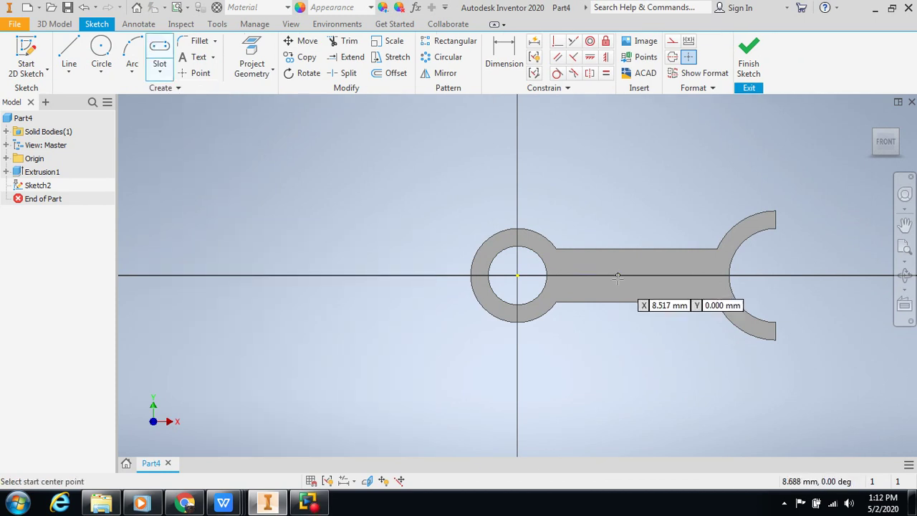
left_click(566, 275)
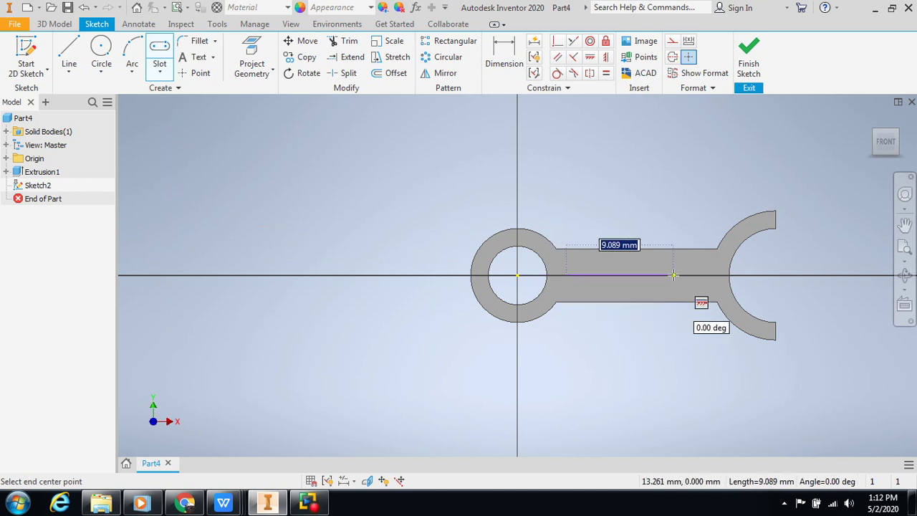
left_click(710, 275)
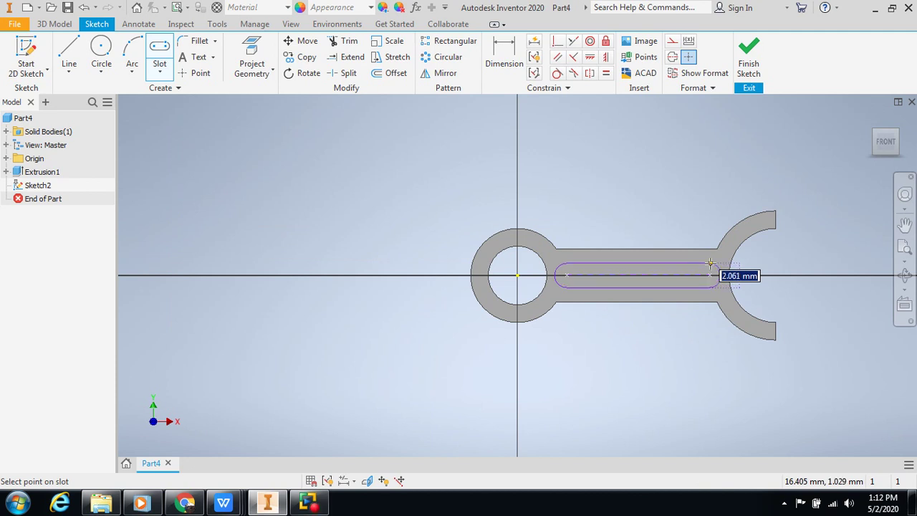
left_click(710, 263)
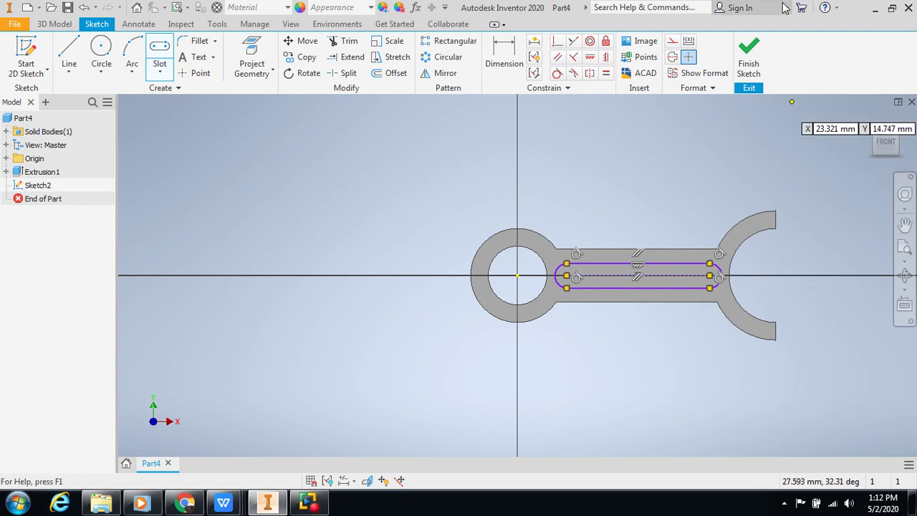
key("ctrl+z")
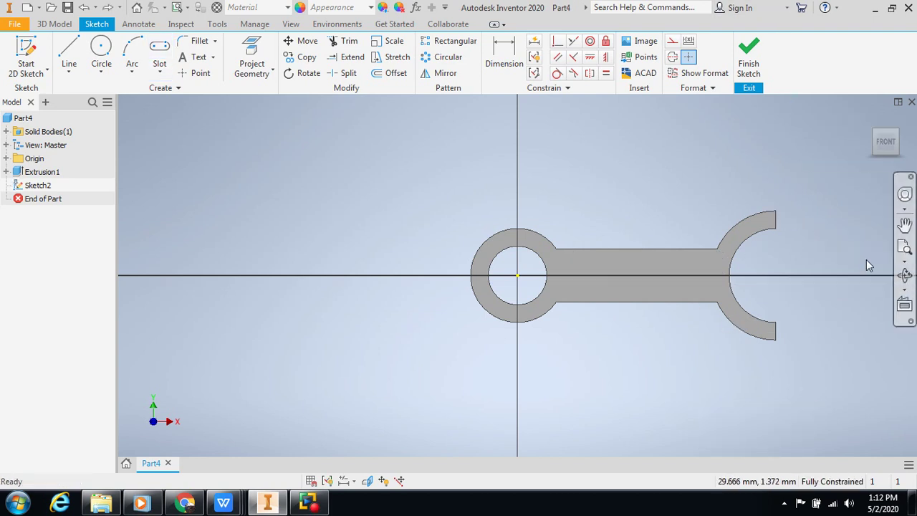
Draw a center-to-center slot along the arm's centreline, about 11 mm between centres and about 2.8 mm wide, and finish the sketch
left_click(159, 50)
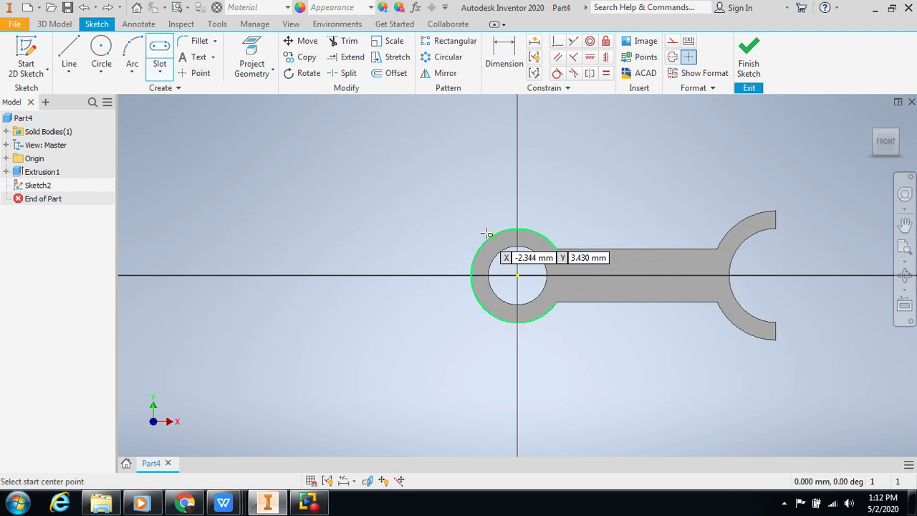
left_click(569, 276)
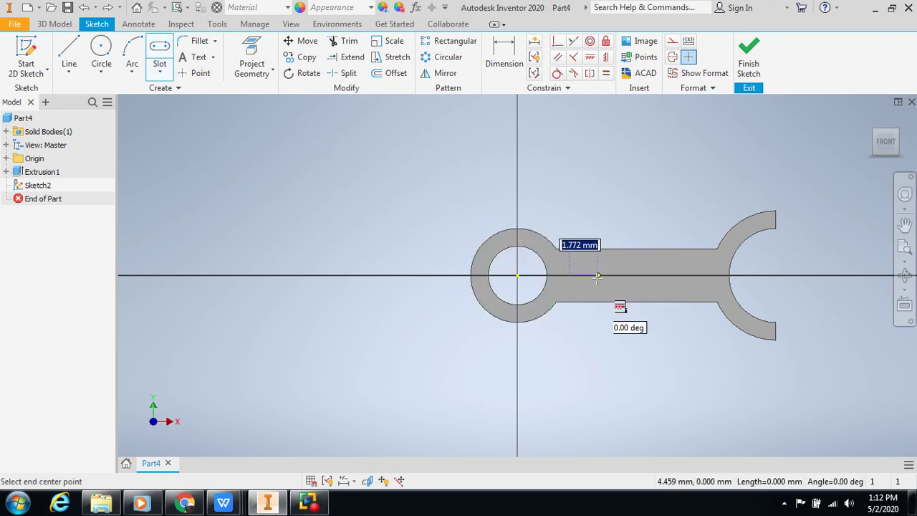
left_click(702, 276)
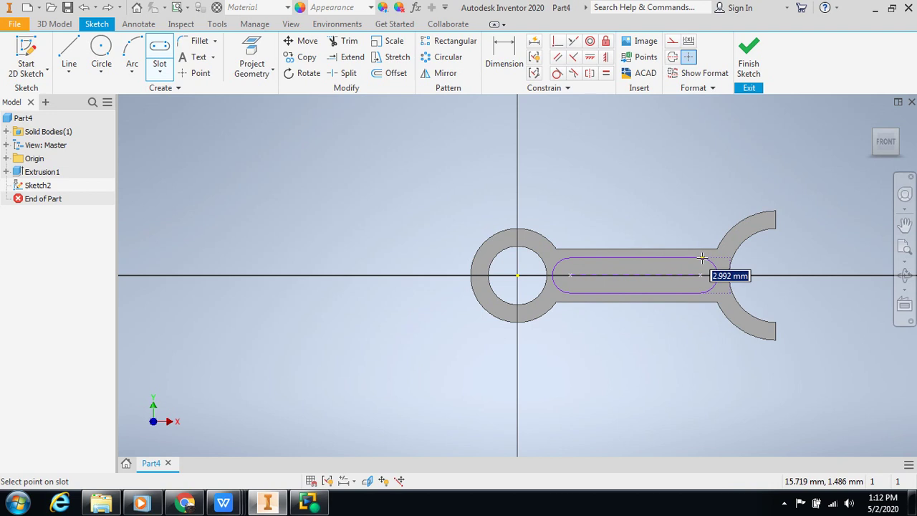
left_click(702, 258)
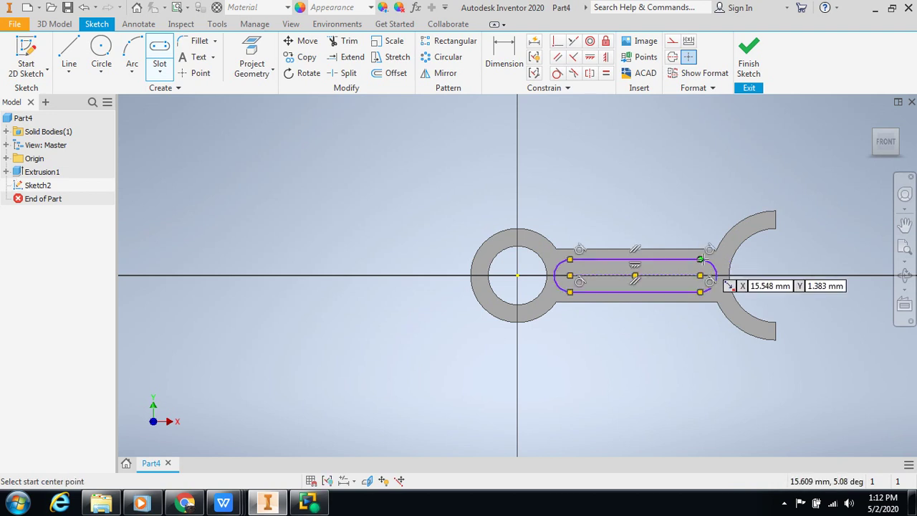
left_click(745, 44)
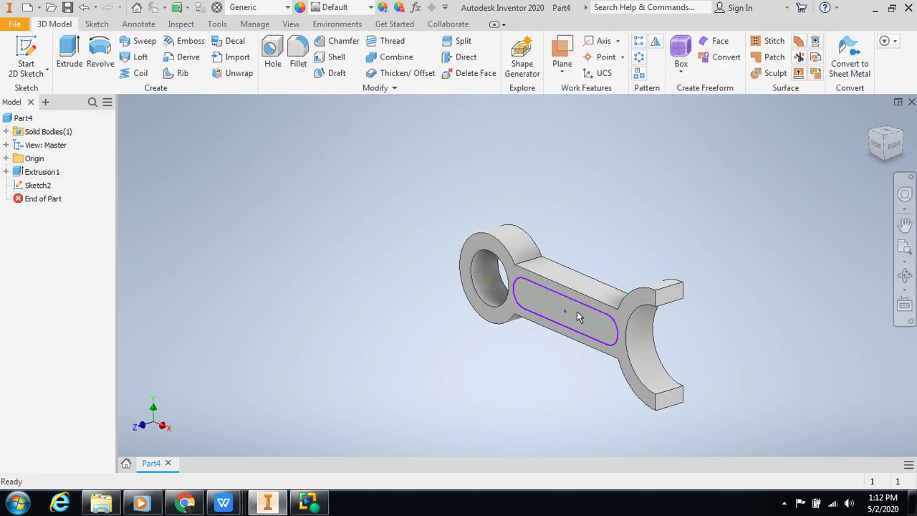
Extrude the slot profile as a 1 mm deep cut into the front face of the arm
left_click(69, 54)
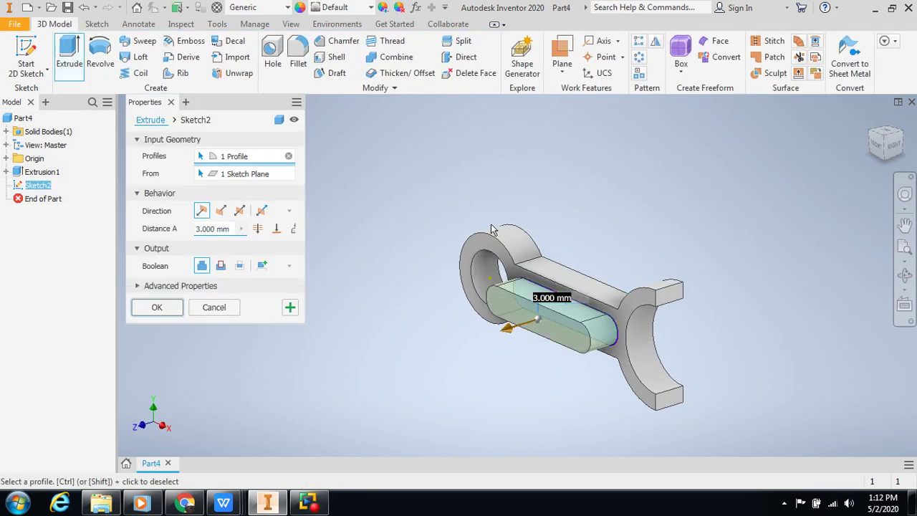
left_click(220, 211)
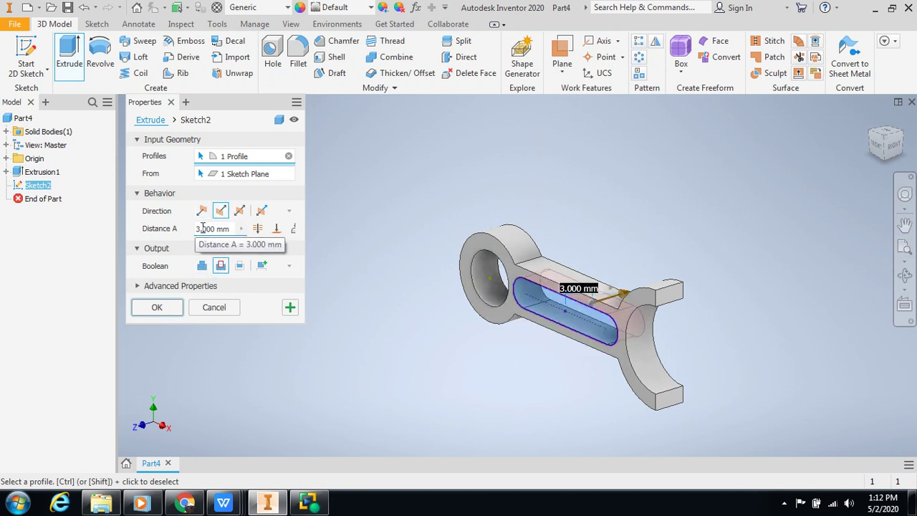
left_click(203, 228)
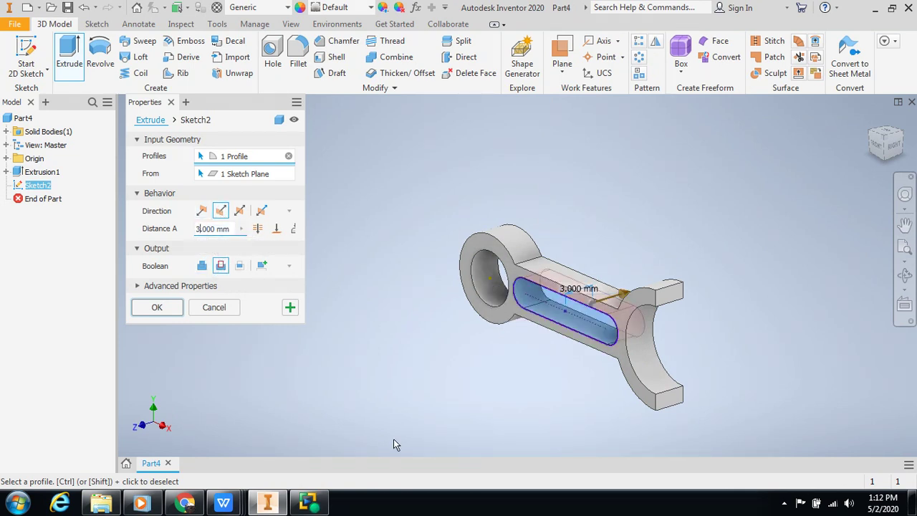
key("BackSpace")
type("1")
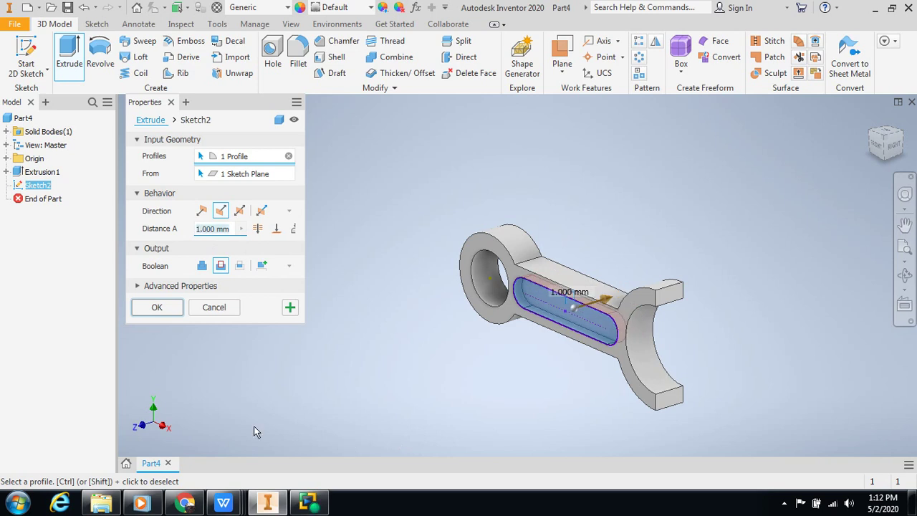
left_click(158, 306)
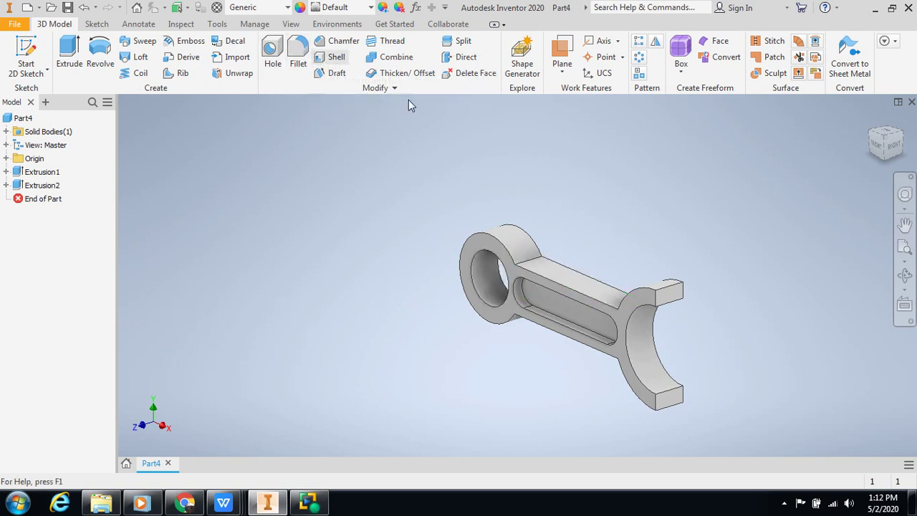
Sketch a center-to-center slot on the back face along the arm's centreline, about 11 mm between centres and 2.8 mm wide, and finish the sketch
left_click(906, 276)
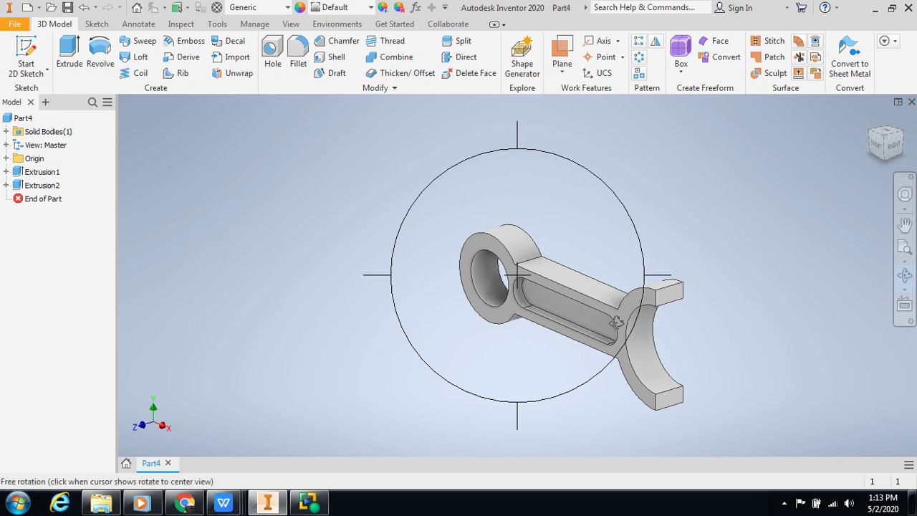
left_click_drag(617, 323, 529, 340)
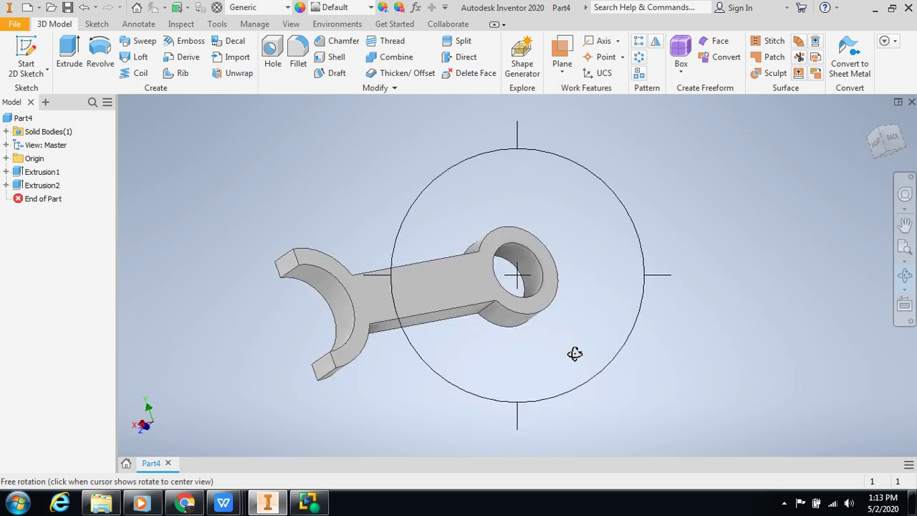
key("Escape")
left_click(425, 288)
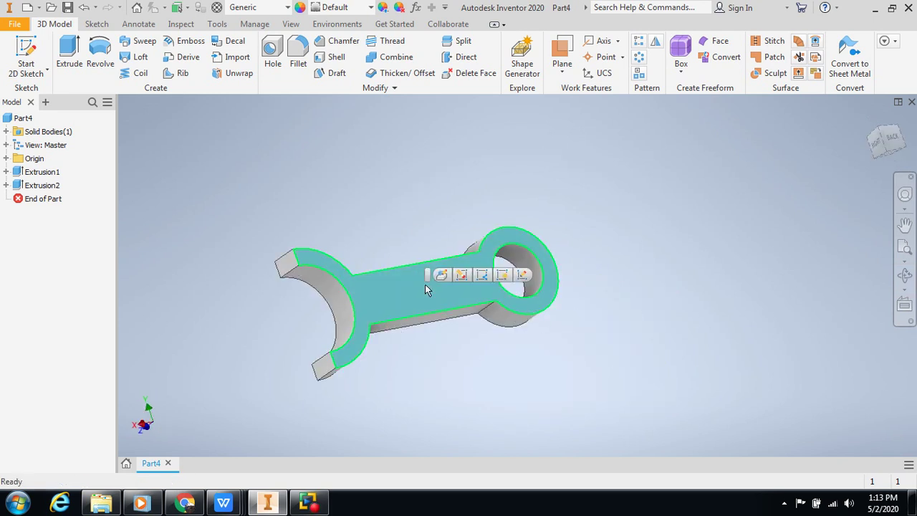
left_click(526, 274)
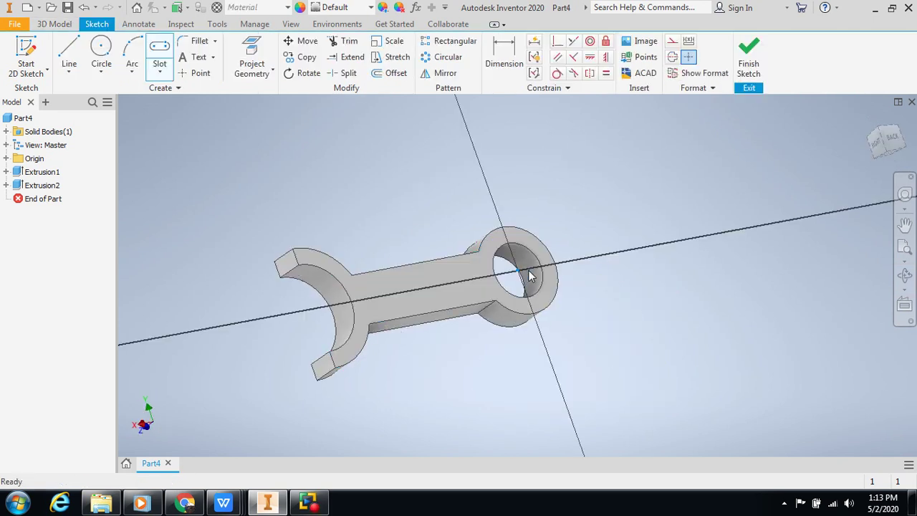
left_click(158, 48)
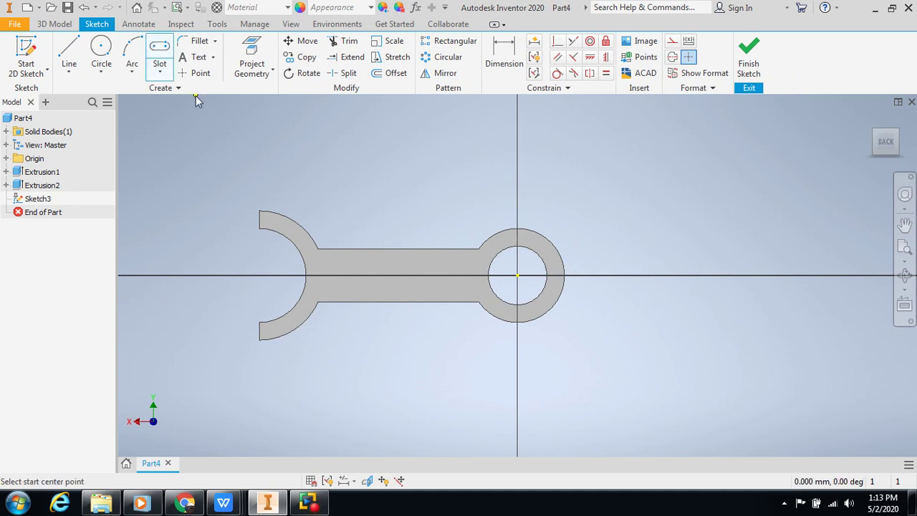
left_click(330, 275)
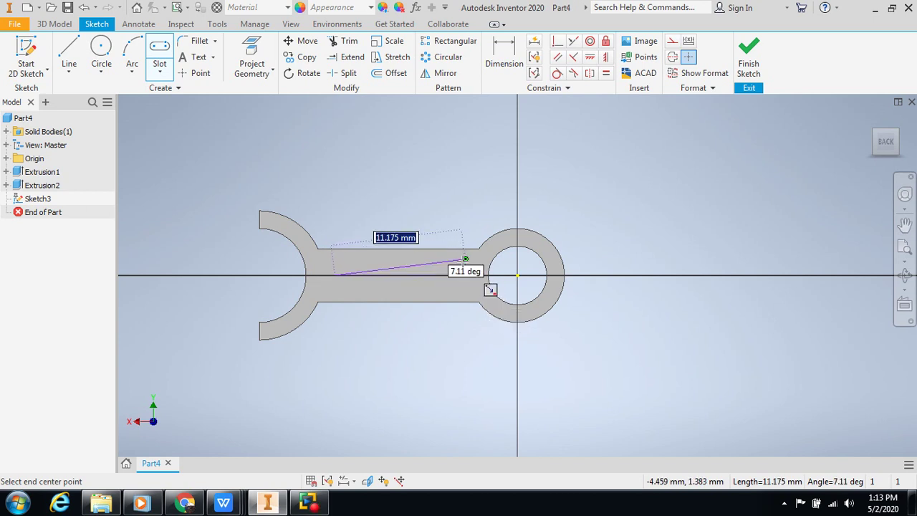
left_click(465, 275)
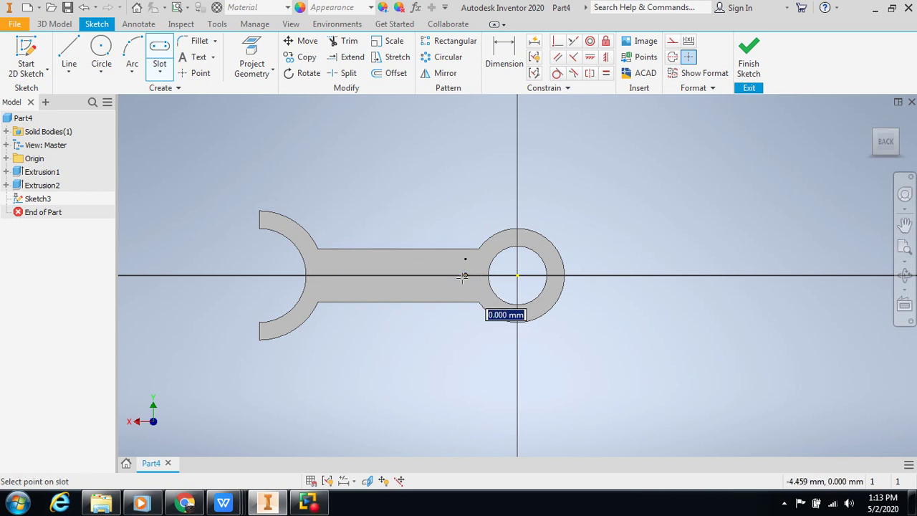
left_click(491, 287)
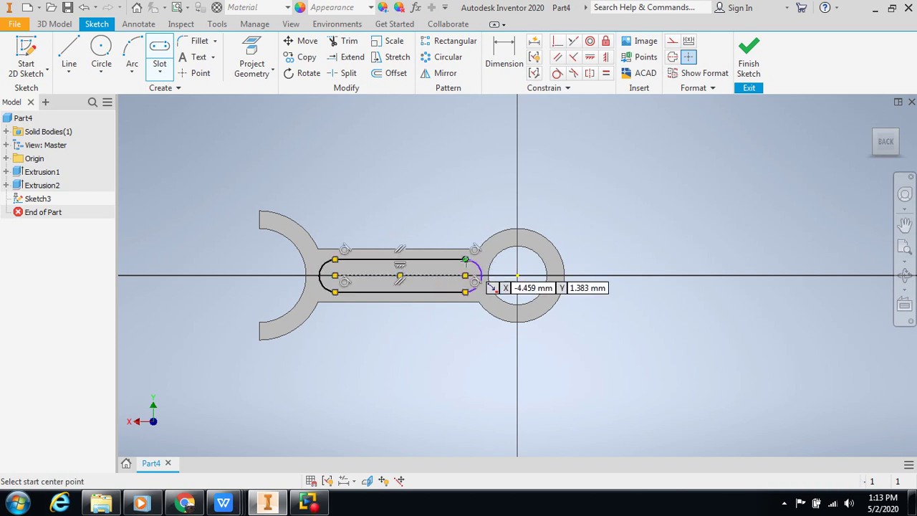
left_click(749, 57)
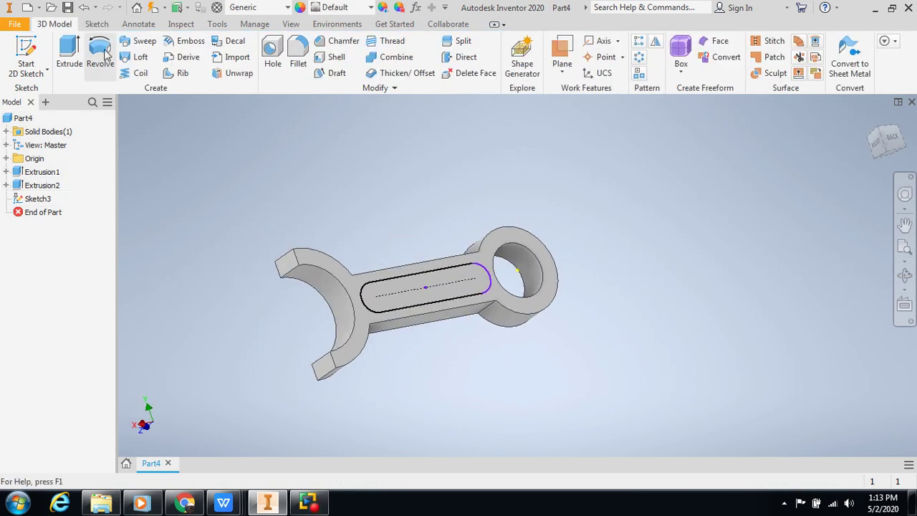
Extrude the back-face slot profile as a 1 mm deep cut into the arm
left_click(70, 57)
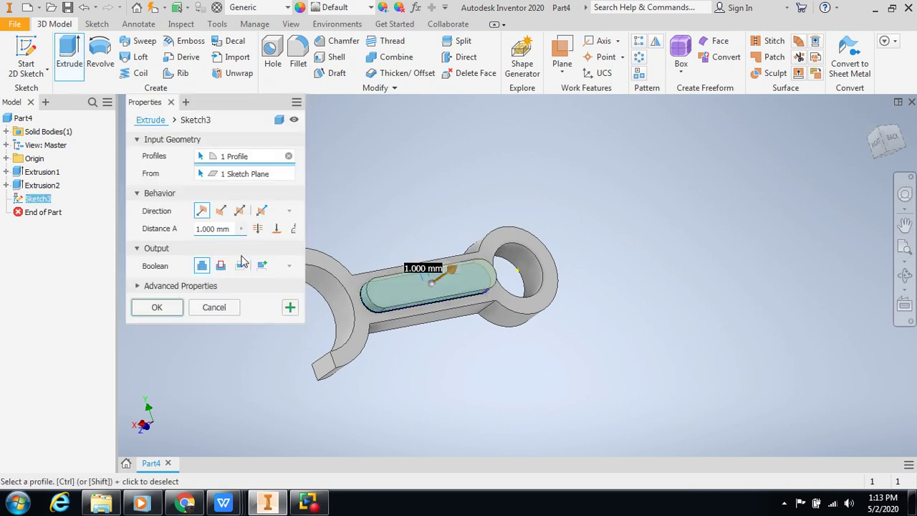
left_click(220, 211)
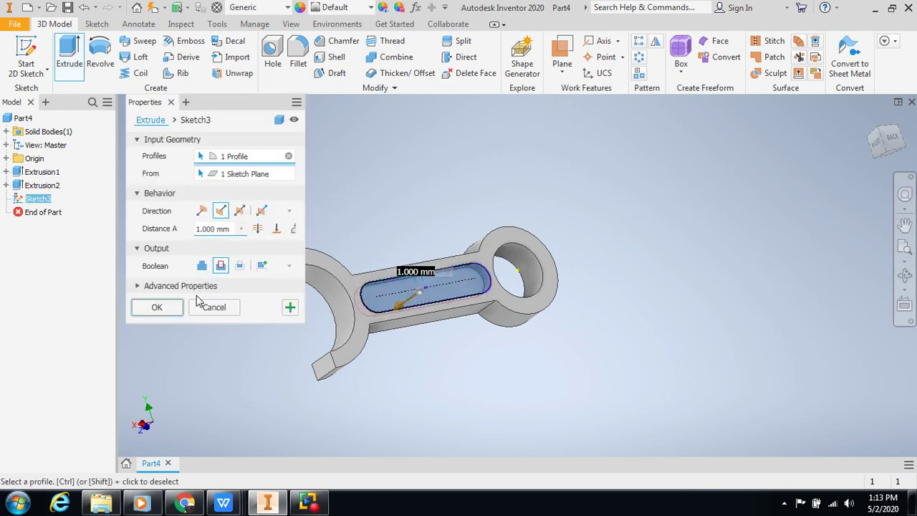
left_click(159, 307)
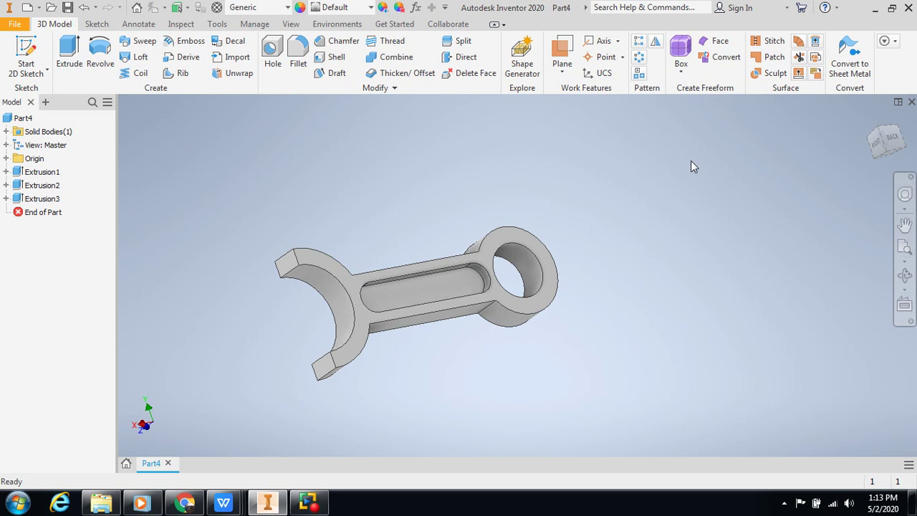
Apply a constant 0.2 mm fillet to all inside edges of the link using the All Fillets option
left_click(867, 119)
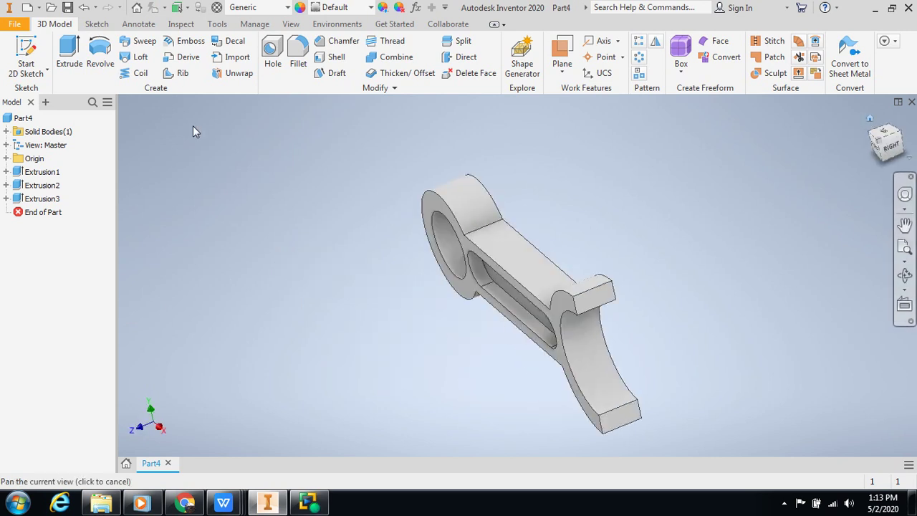
left_click(300, 50)
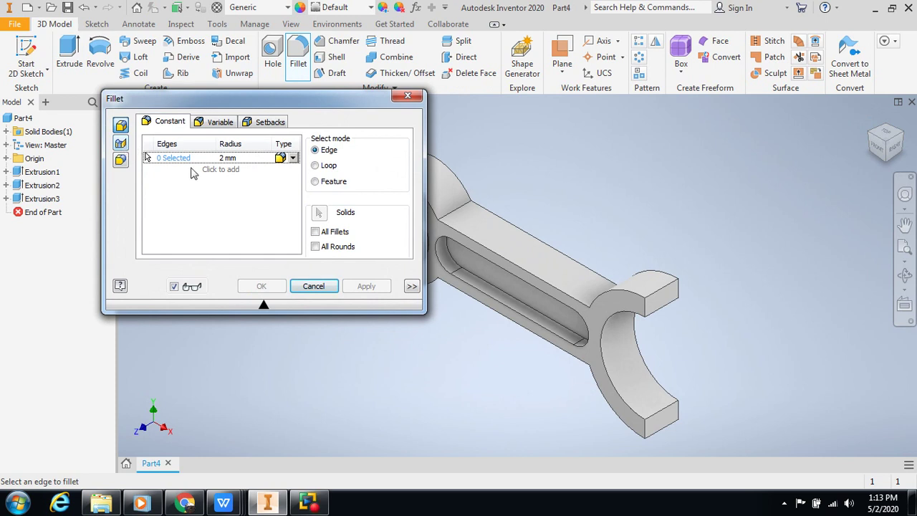
left_click(220, 159)
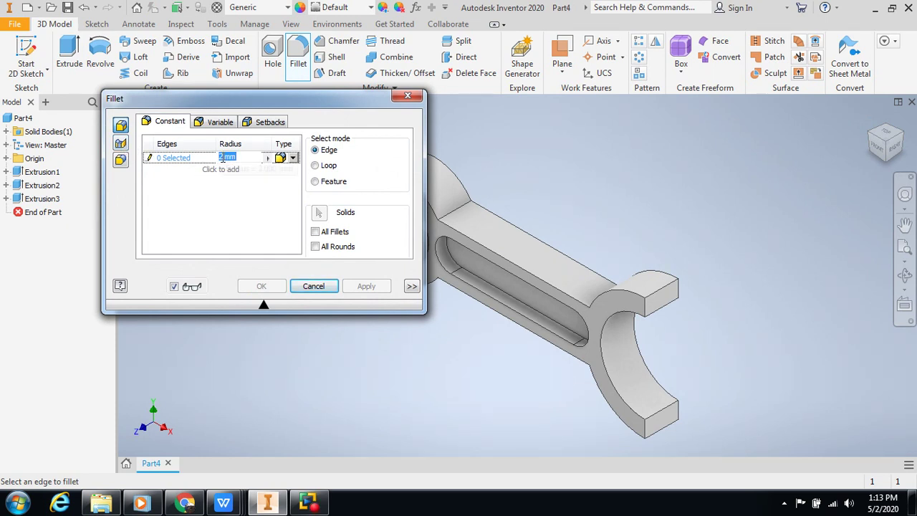
left_click(222, 158)
left_click(316, 233)
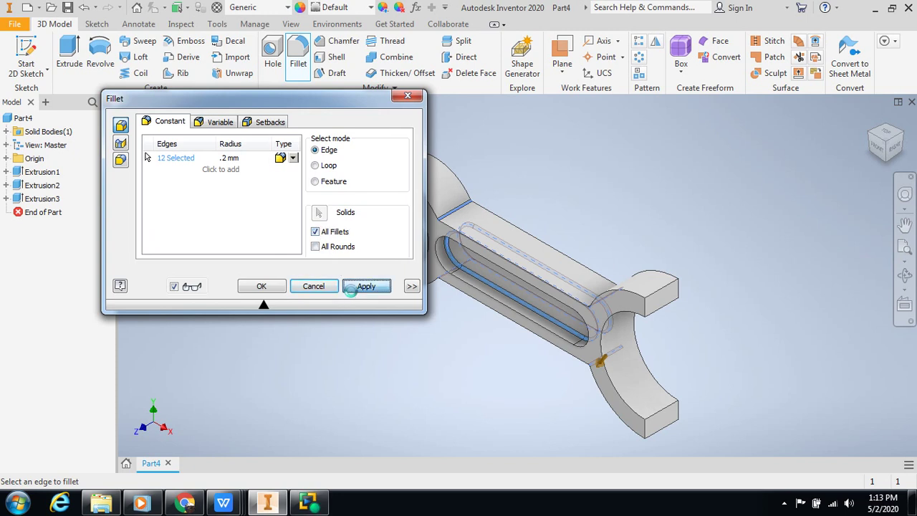
left_click(365, 287)
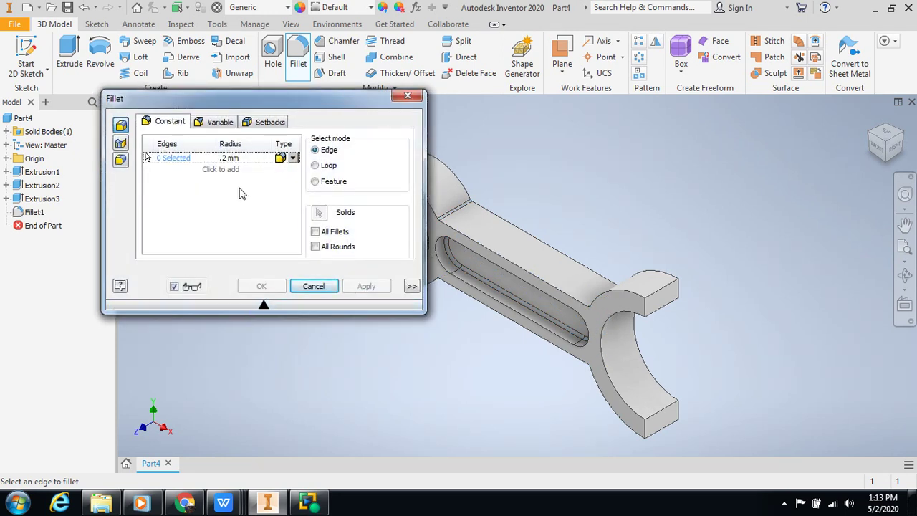
Fillet the outer contour edges of the link's front and back faces with a 0.2 mm radius and end the Fillet command
left_click_drag(329, 98, 253, 234)
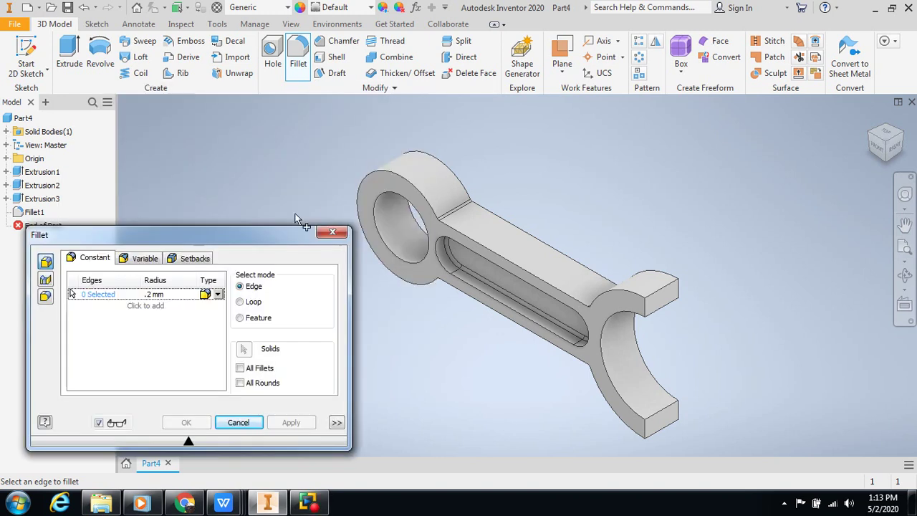
left_click(376, 181)
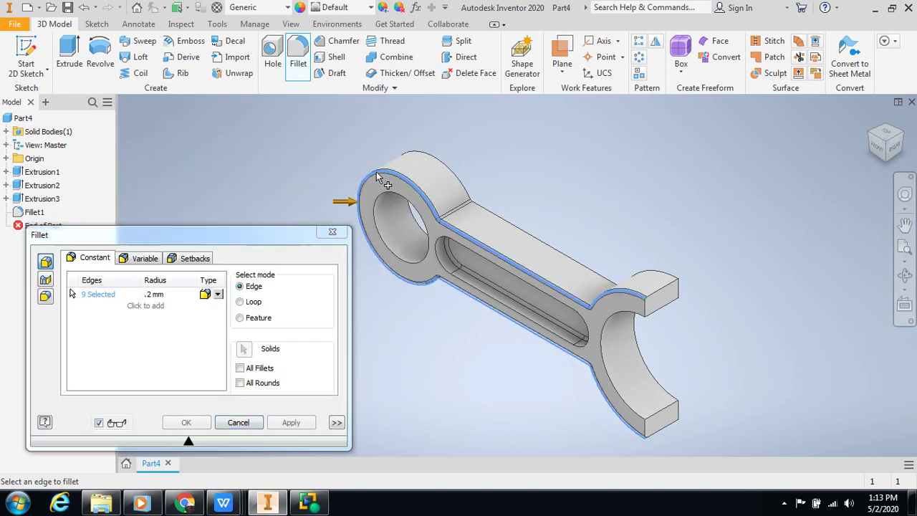
left_click(448, 177)
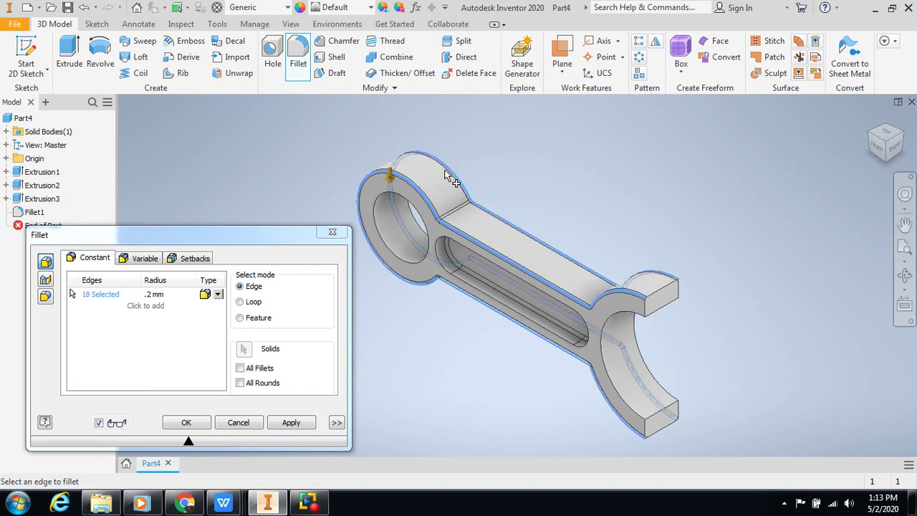
left_click(292, 423)
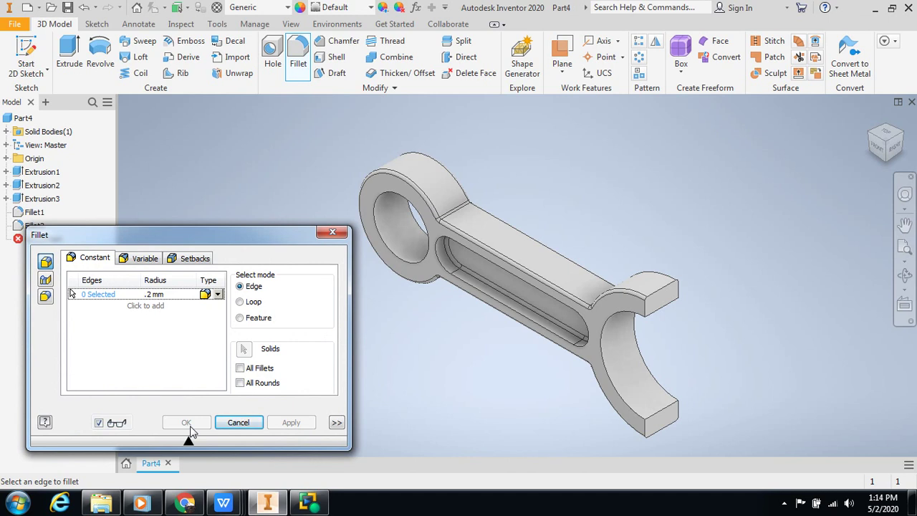
left_click(329, 234)
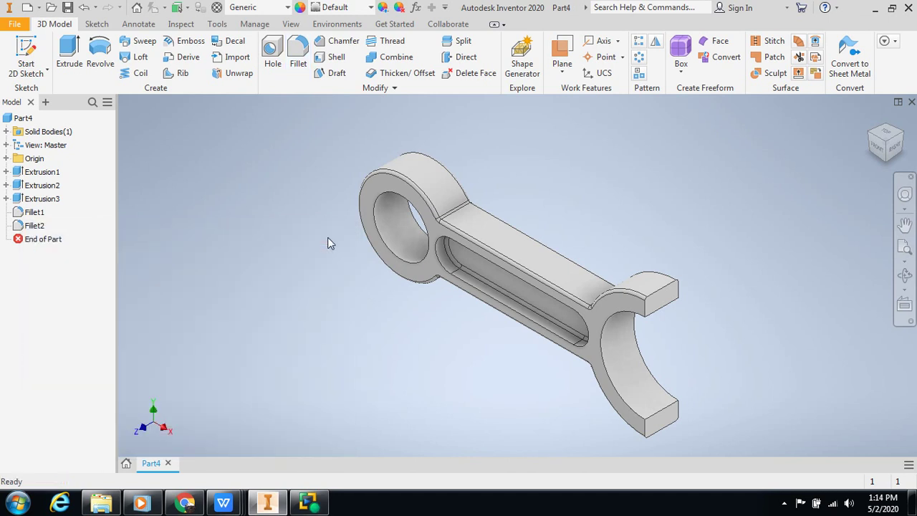
Assign the Metal 1600F Hot appearance from the Autodesk Material Library to the part
left_click(348, 11)
scroll(351, 181, "down", 6)
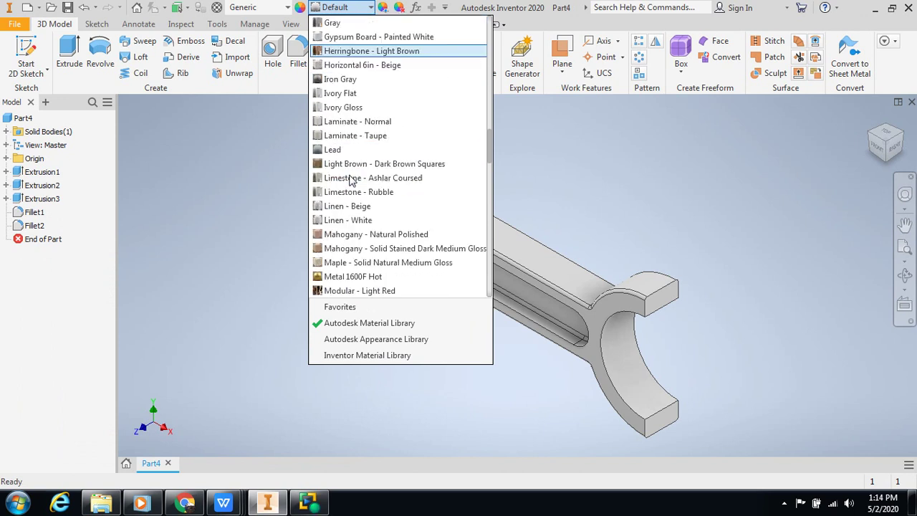
scroll(351, 181, "down", 4)
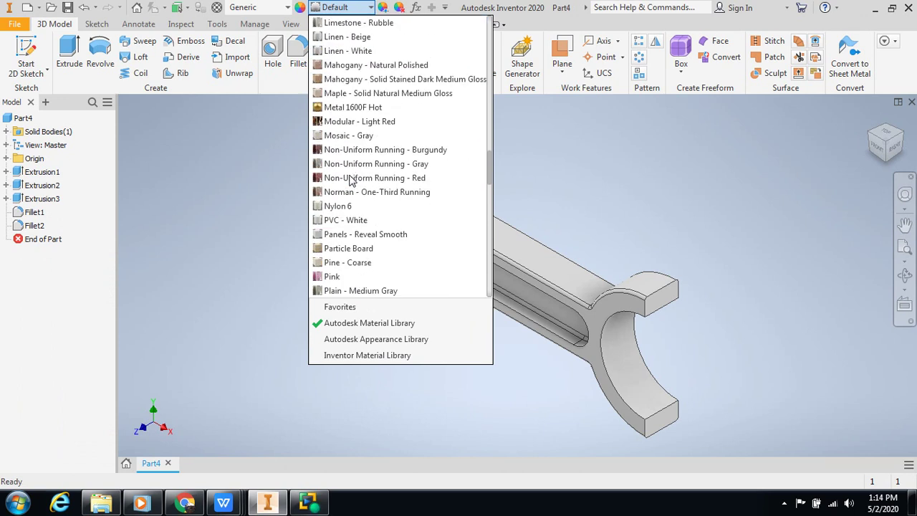
scroll(351, 180, "down", 12)
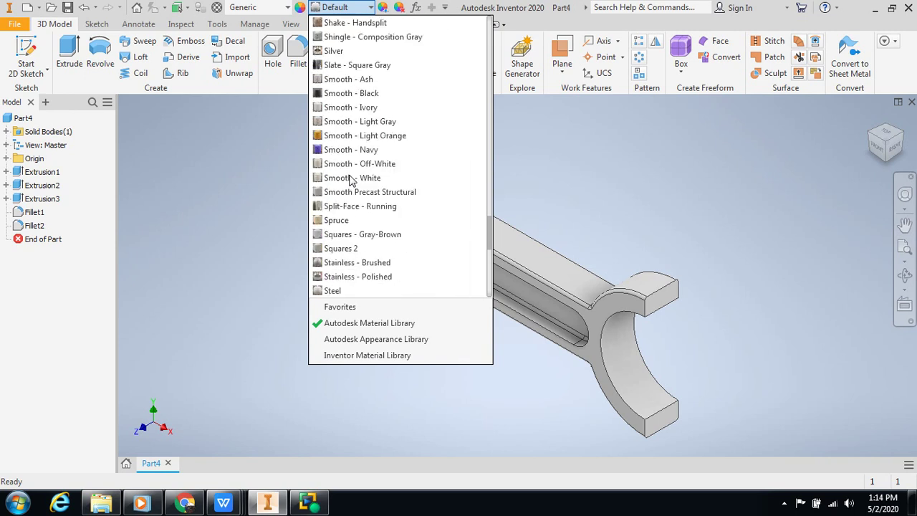
scroll(352, 181, "down", 4)
scroll(351, 180, "down", 2)
scroll(351, 181, "up", 8)
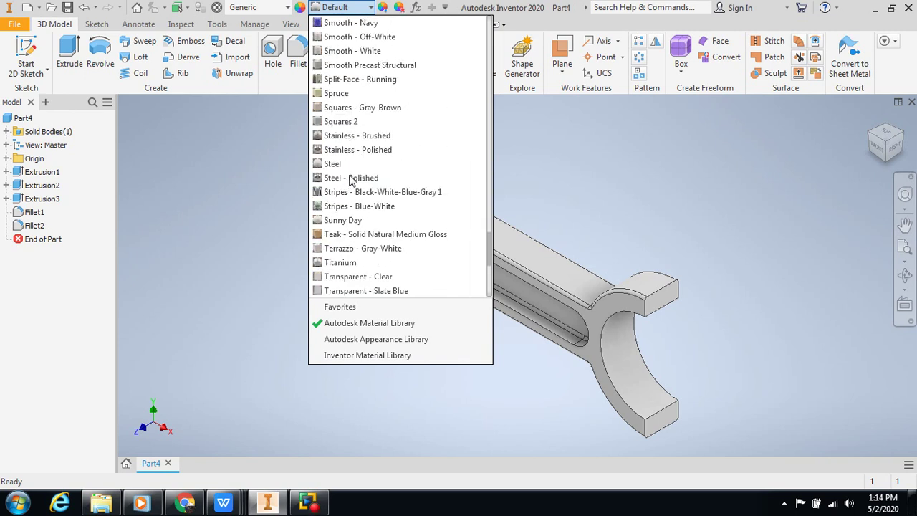
scroll(351, 181, "up", 9)
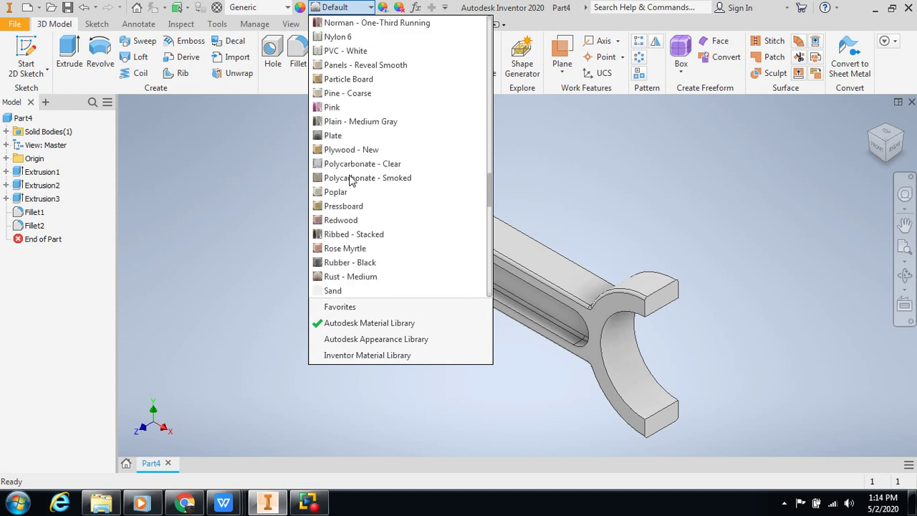
scroll(351, 181, "up", 2)
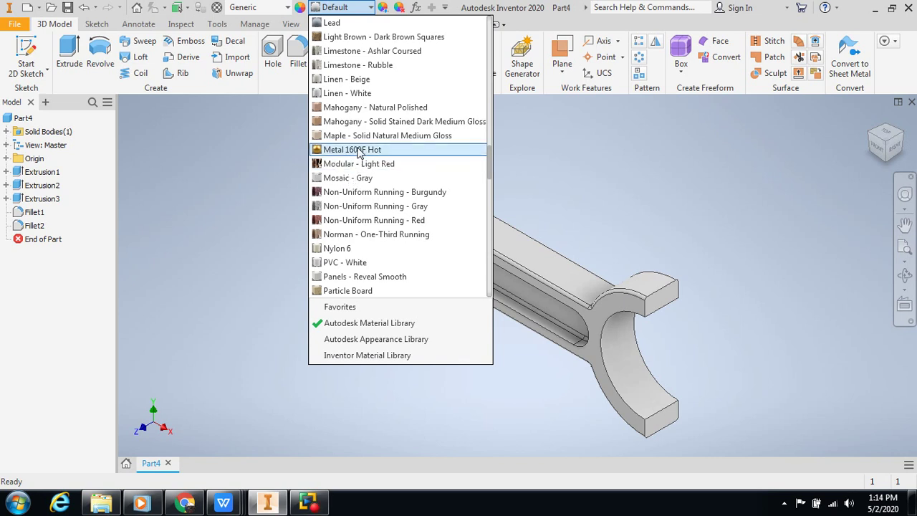
left_click(358, 151)
Sketch a circle about 3 mm in diameter on the half ring's upper end face, centred on its top edge midpoint, and finish the sketch
scroll(615, 199, "up", 3)
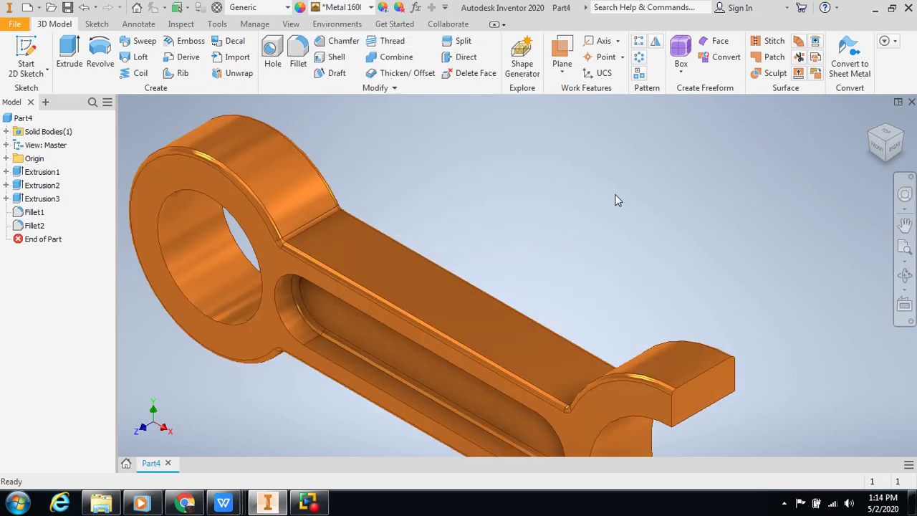
scroll(615, 200, "down", 4)
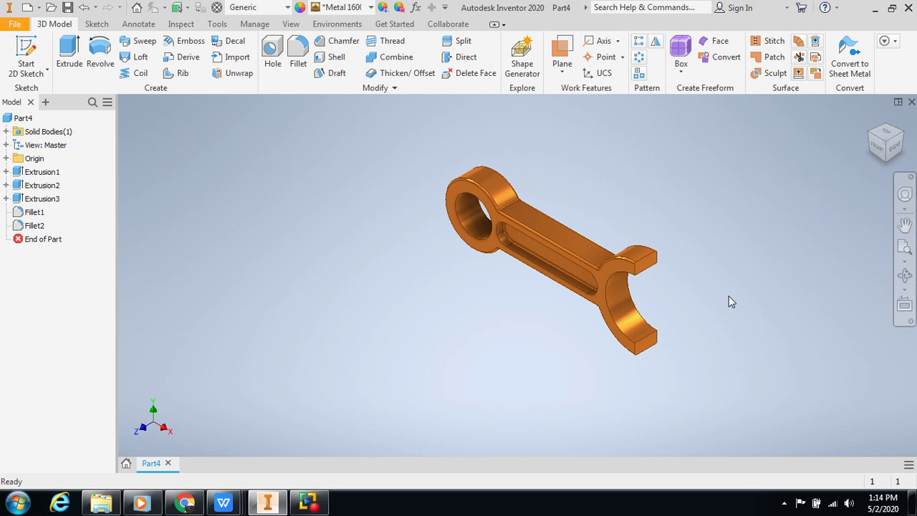
scroll(729, 301, "up", 3)
scroll(729, 302, "down", 3)
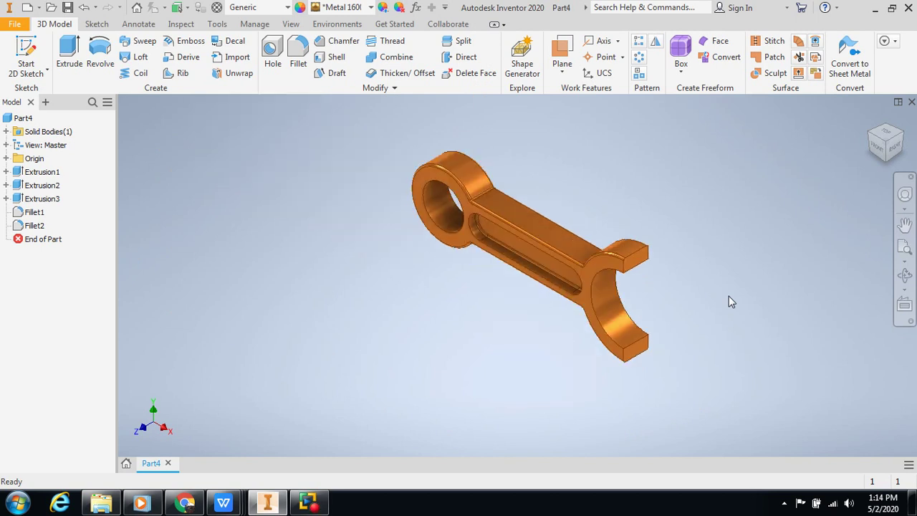
left_click(633, 264)
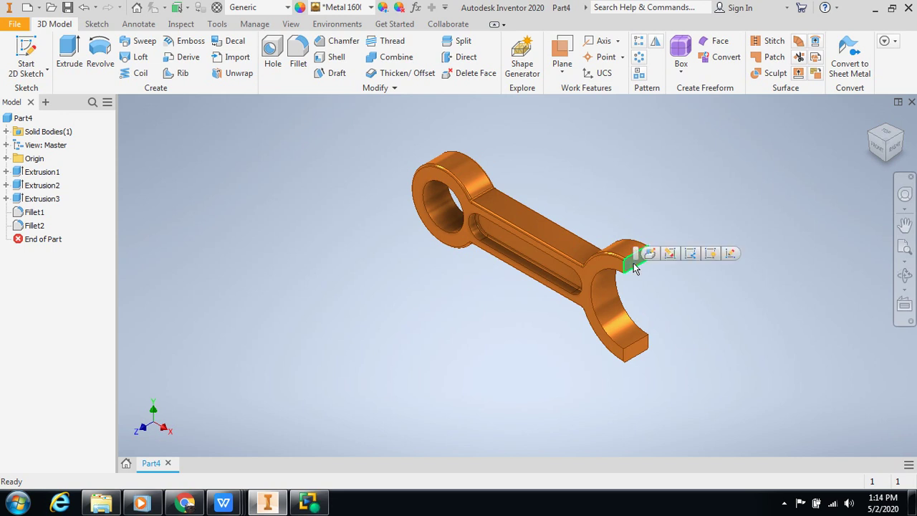
left_click(731, 254)
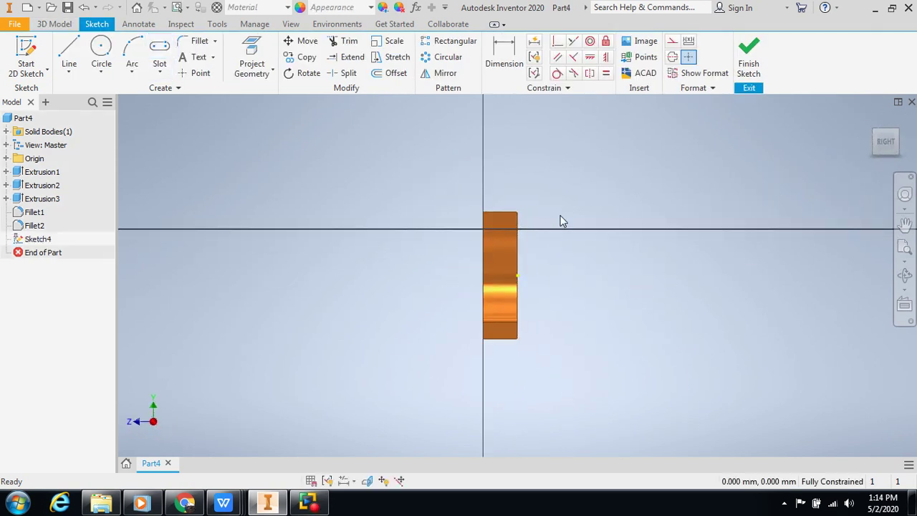
scroll(546, 202, "down", 5)
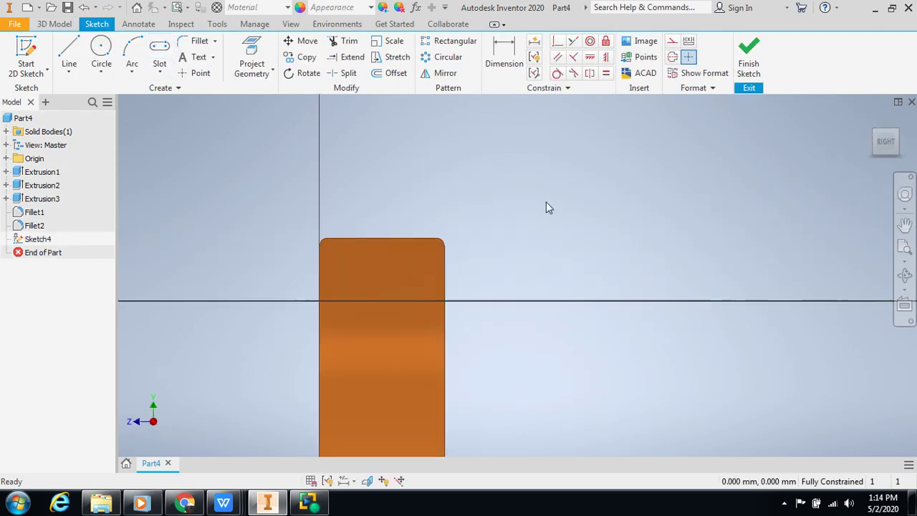
left_click(101, 52)
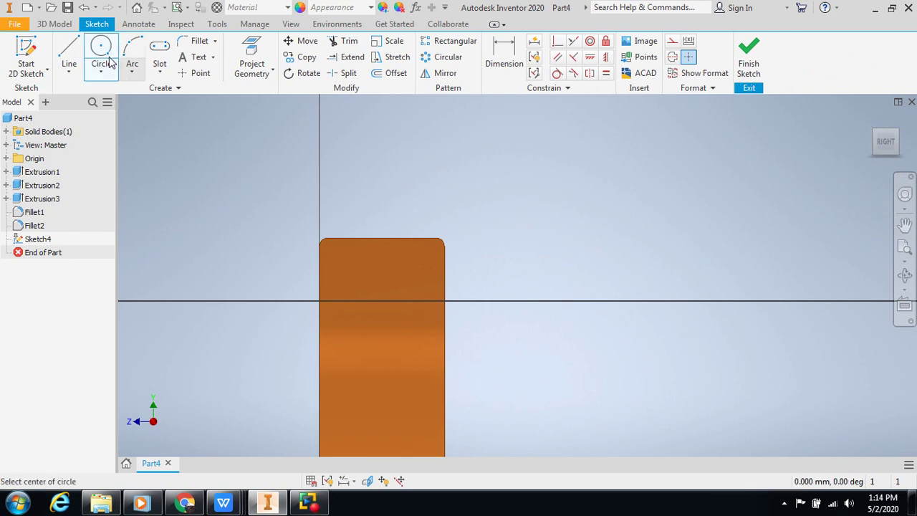
left_click(382, 238)
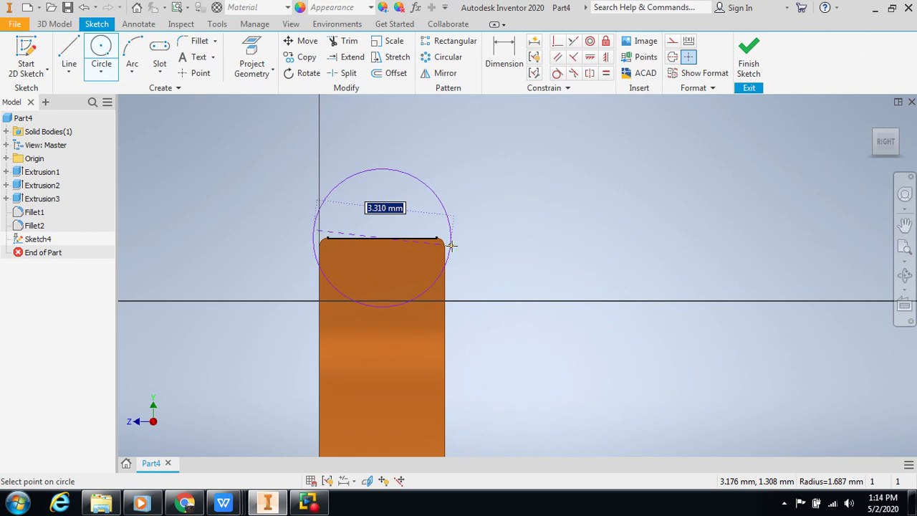
left_click(444, 246)
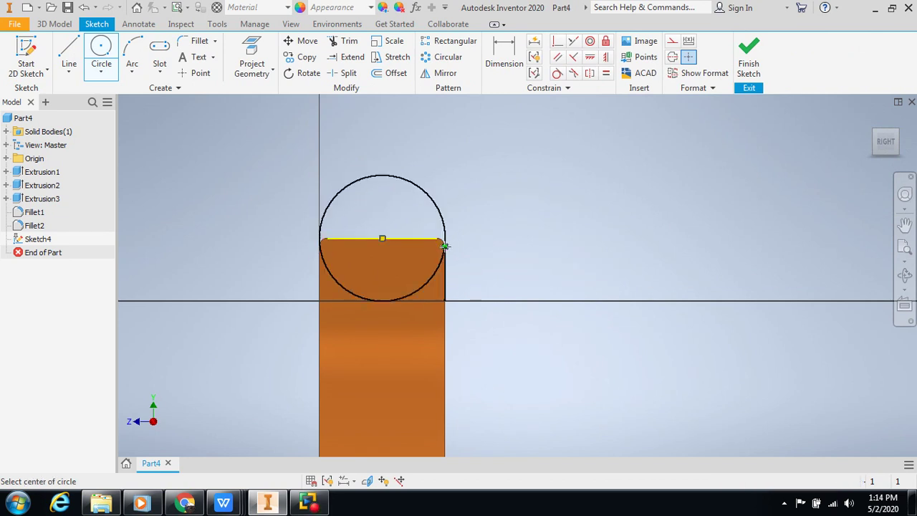
left_click(749, 56)
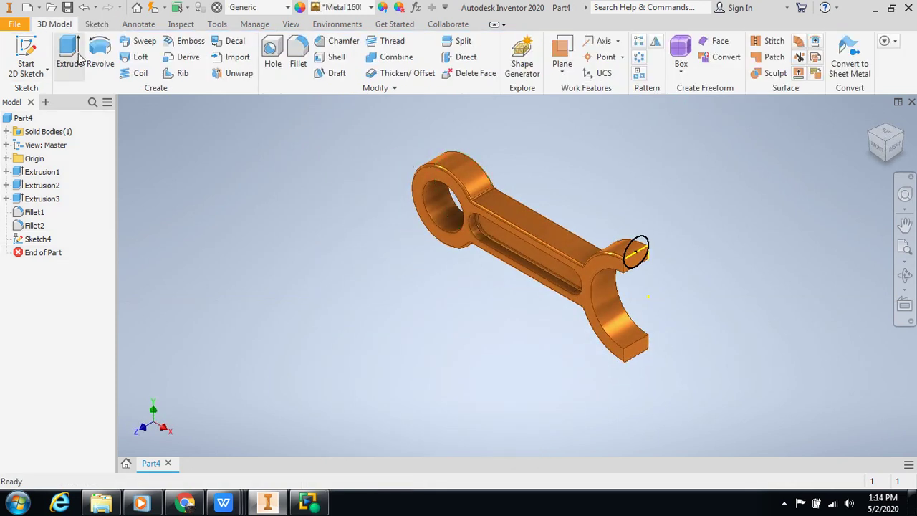
Extrude the circle 3 mm in the flipped direction, back over the half ring, and join it to the body
left_click(77, 55)
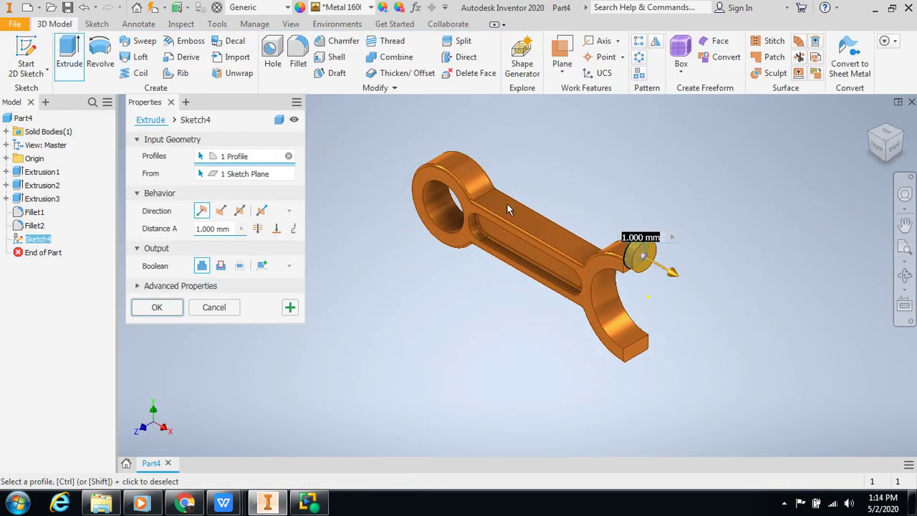
left_click(220, 211)
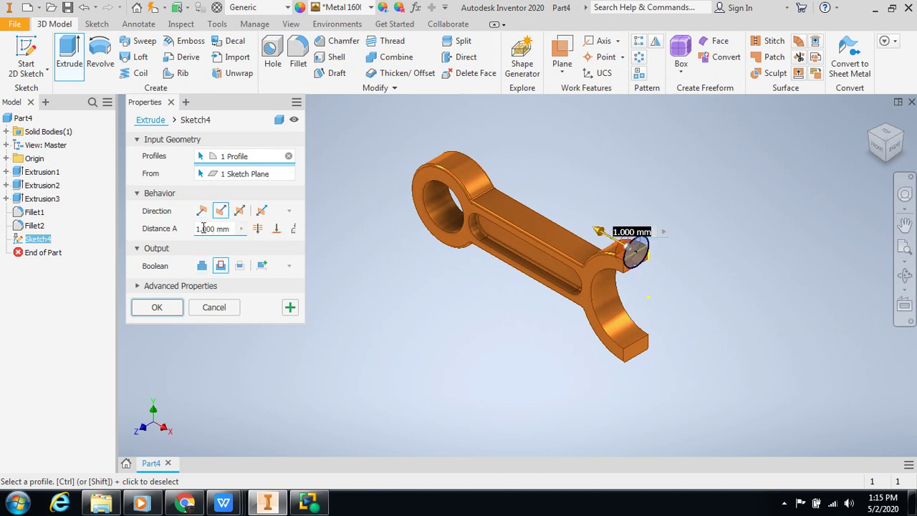
left_click(199, 228)
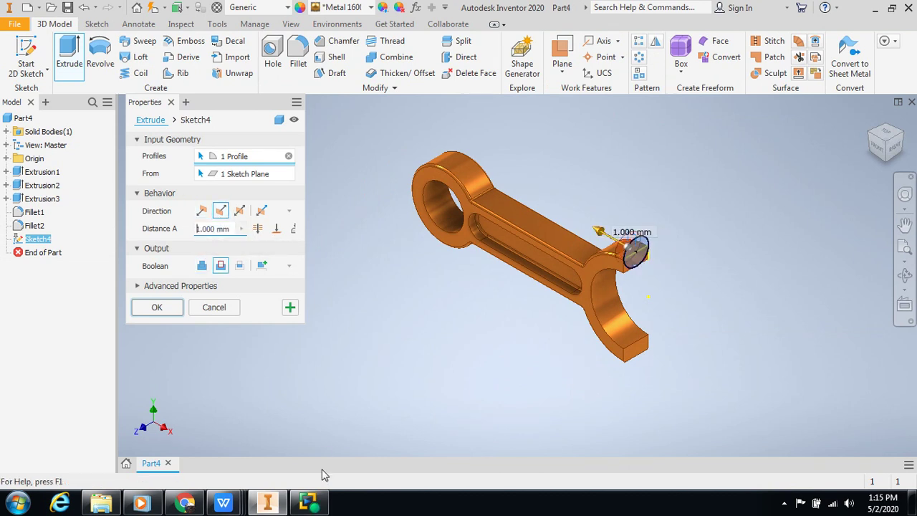
key("Delete")
type("3")
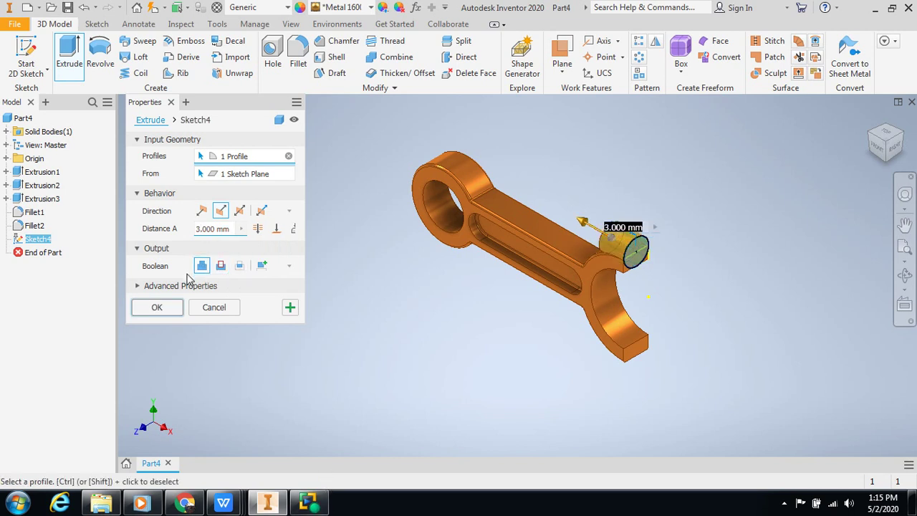
left_click(157, 307)
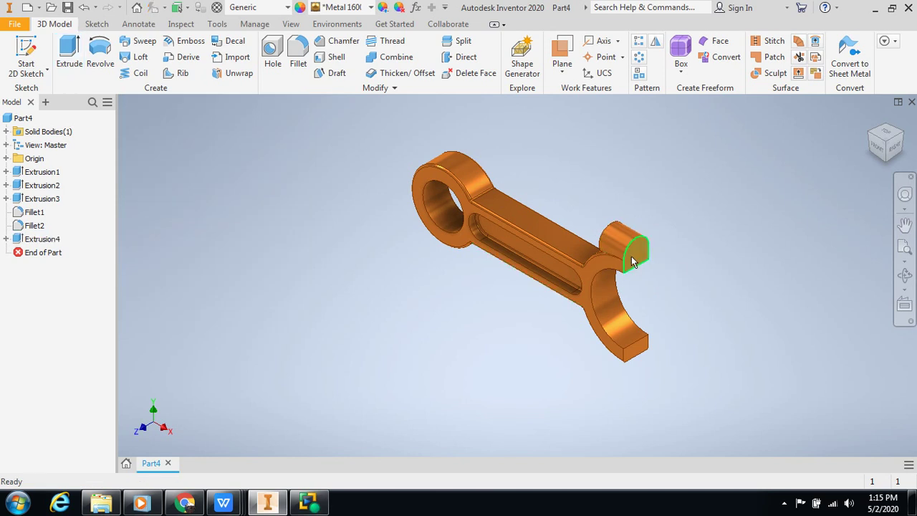
Start a simple through-all hole of 1.778 mm diameter on the flat end face of the upper boss
left_click(271, 53)
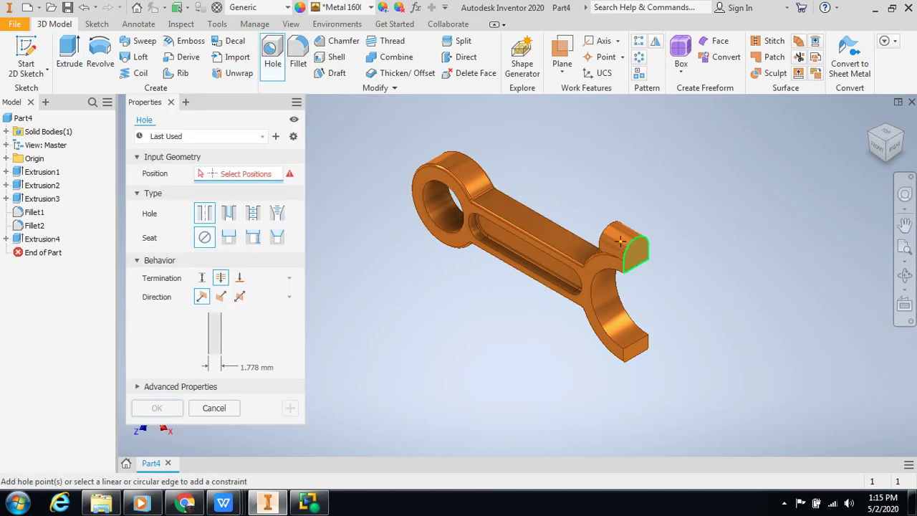
left_click(905, 275)
left_click_drag(629, 271, 571, 242)
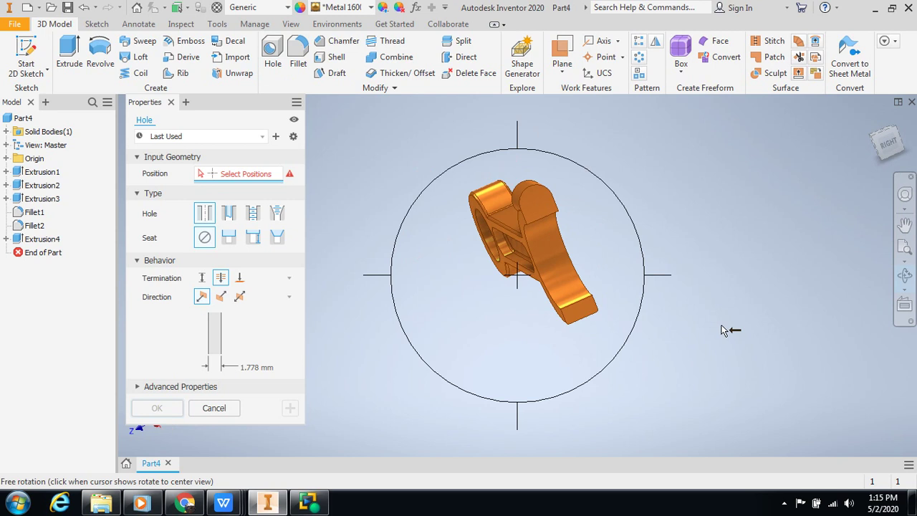
key("Escape")
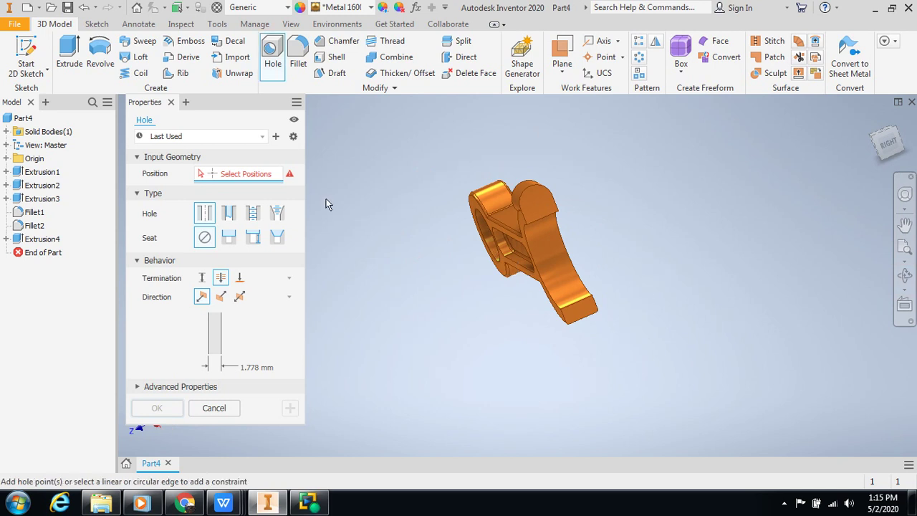
left_click(535, 203)
scroll(574, 219, "up", 5)
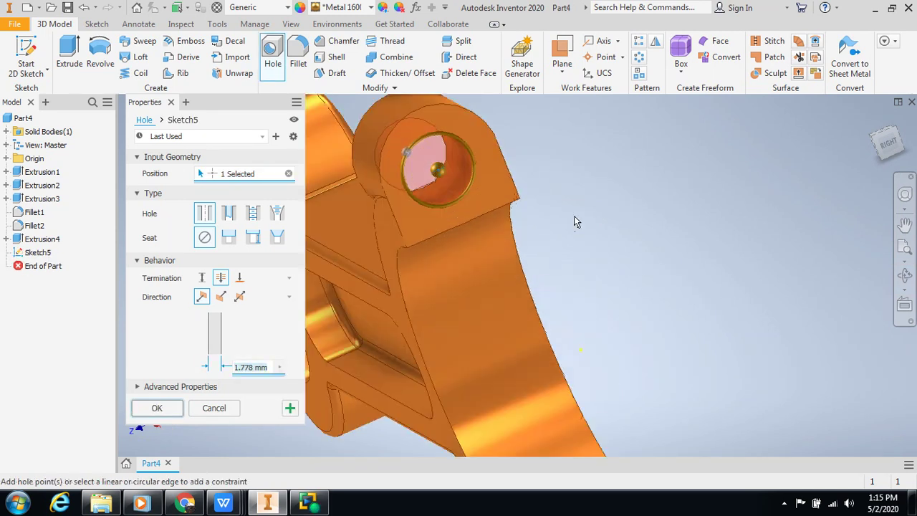
scroll(574, 216, "down", 5)
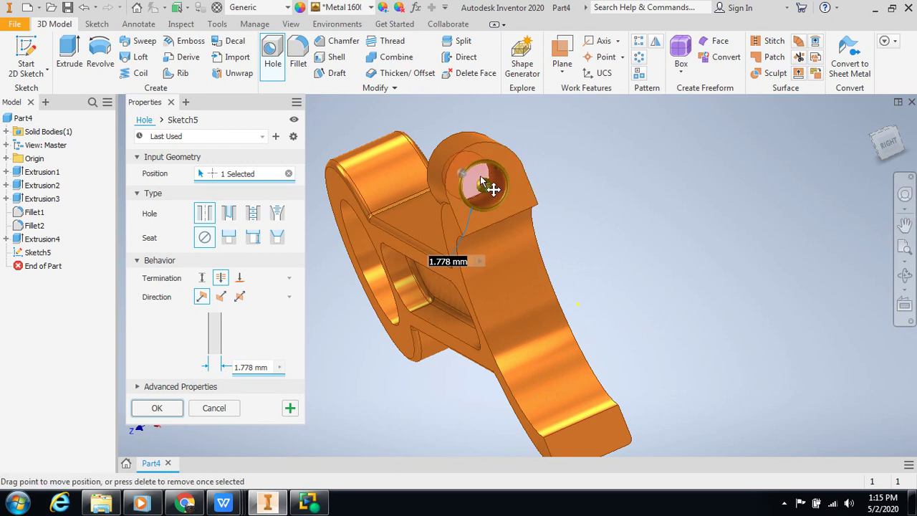
Shift the hole's centre slightly upward towards the middle of the boss's rounded end and create the hole
key("F4")
left_click_drag(481, 179, 482, 181)
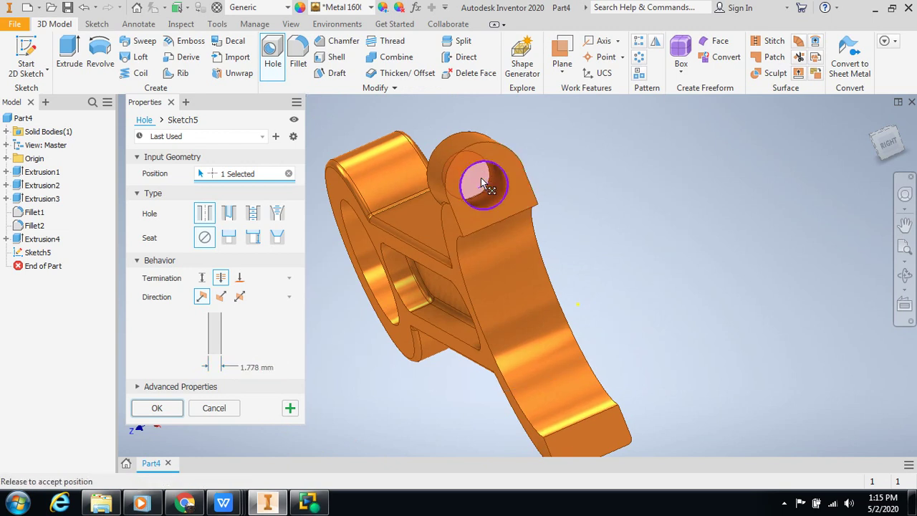
left_click_drag(481, 178, 480, 169)
left_click_drag(481, 169, 486, 176)
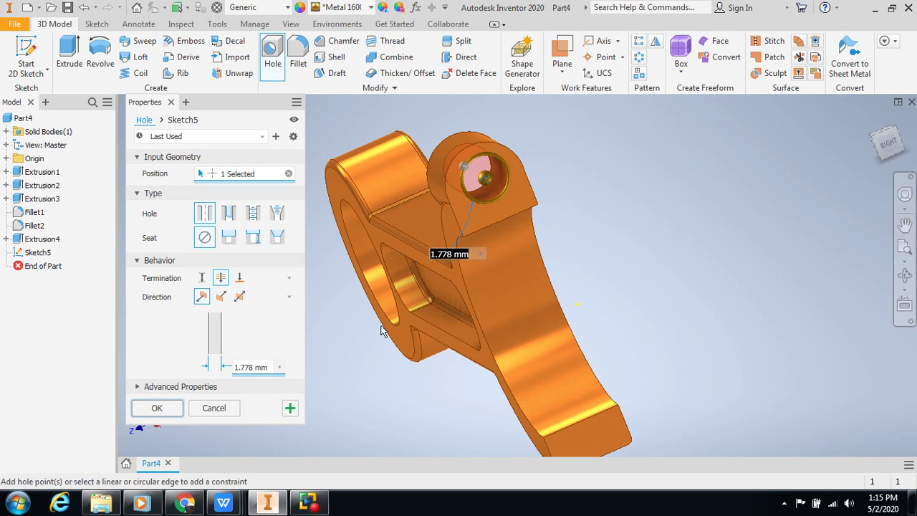
left_click(157, 409)
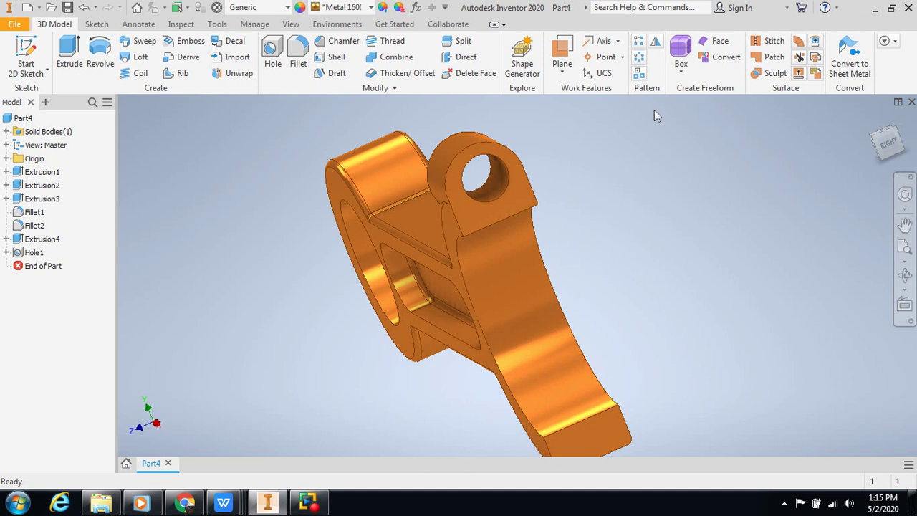
Mirror the boss extrusion and its hole about the horizontal XZ origin plane onto the half ring's lower end
left_click(656, 42)
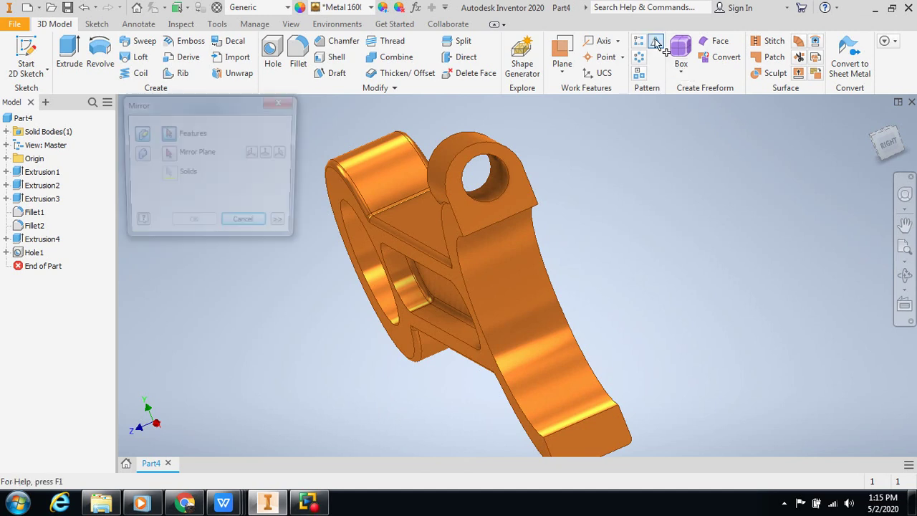
left_click(480, 149)
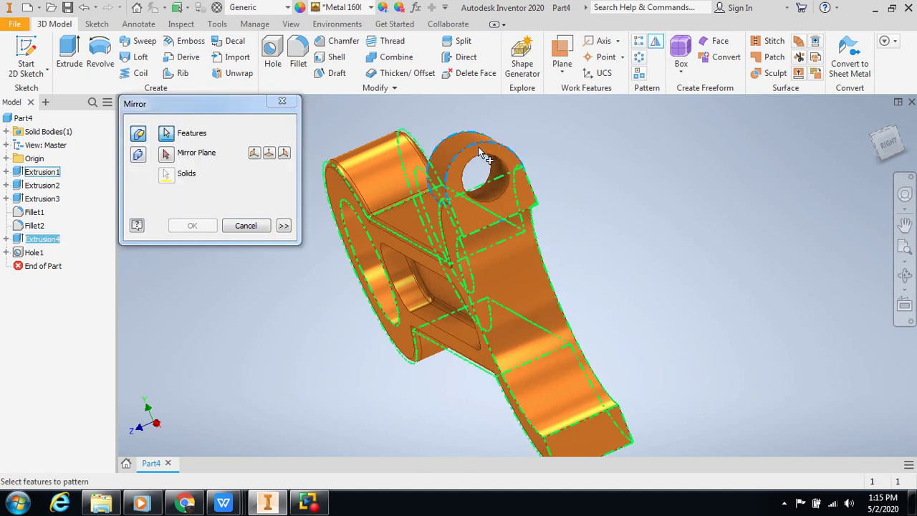
left_click(492, 185)
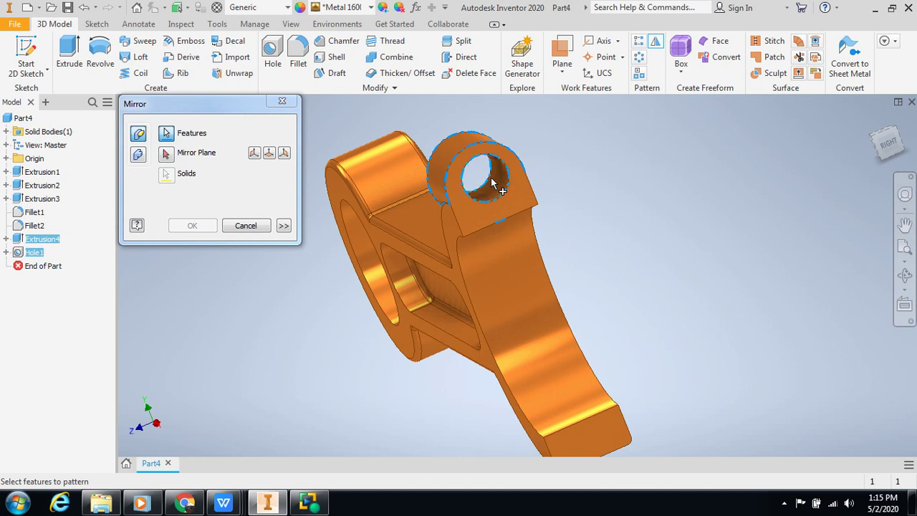
left_click(270, 155)
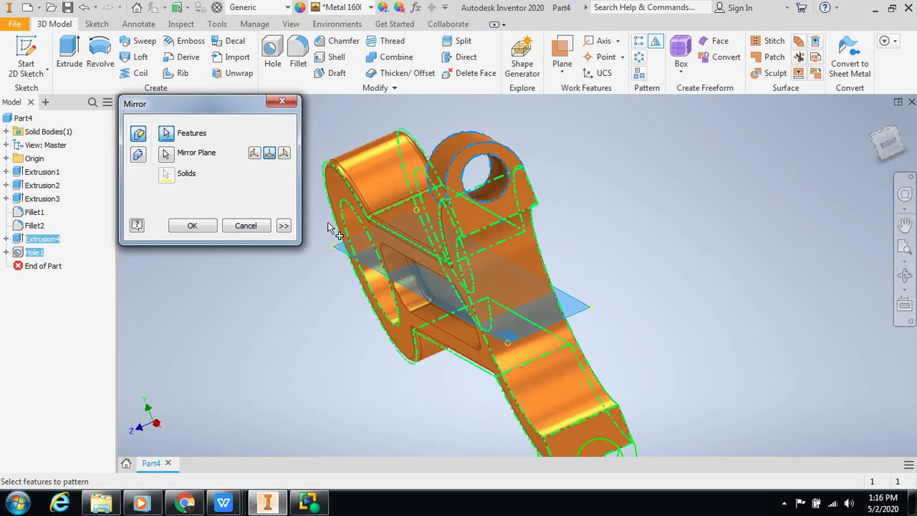
scroll(681, 398, "down", 2)
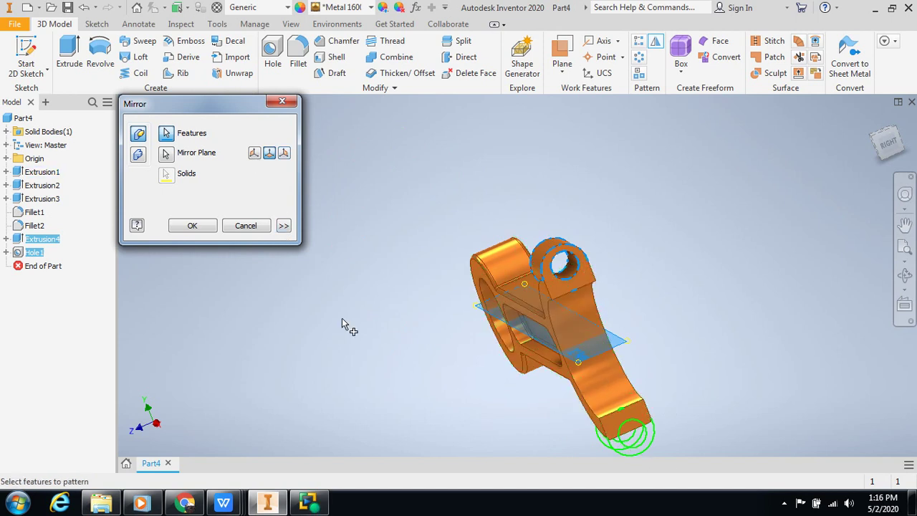
left_click(195, 231)
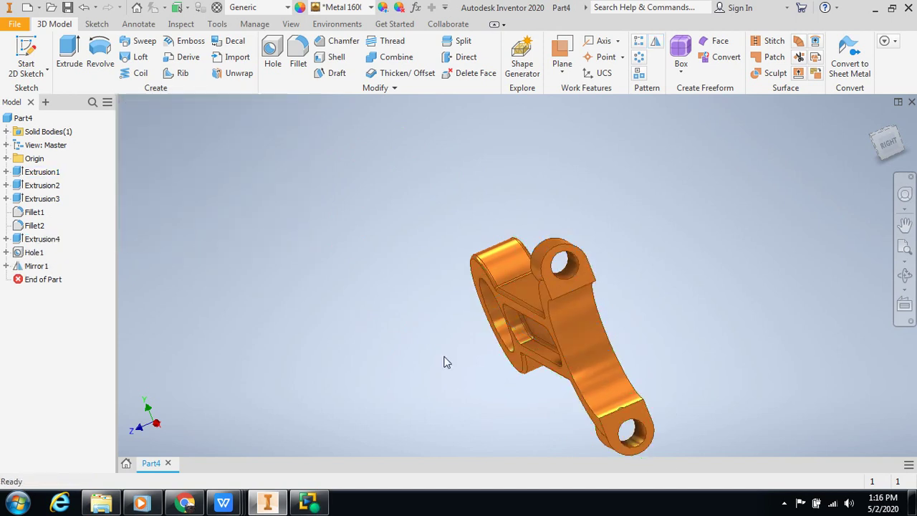
Examine the link with both drilled bosses in the home view, from close up and as a whole
scroll(581, 411, "up", 3)
scroll(618, 328, "down", 3)
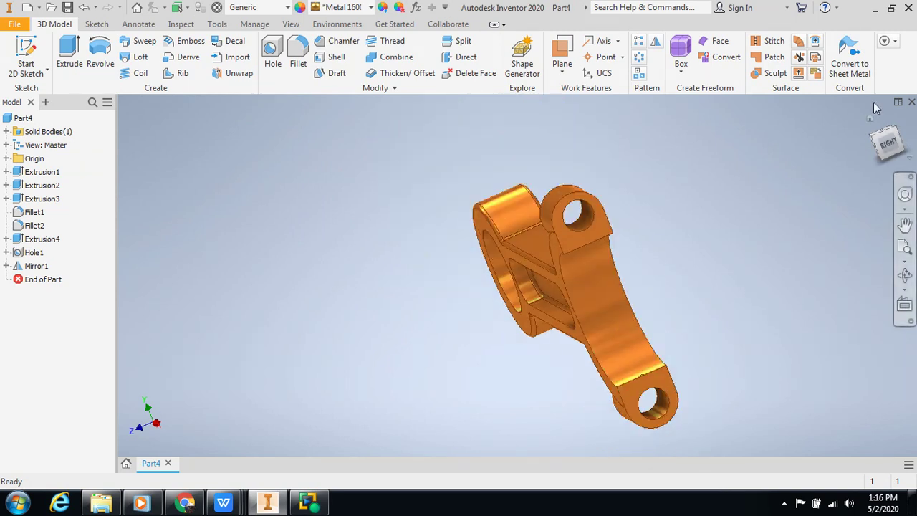
left_click(871, 117)
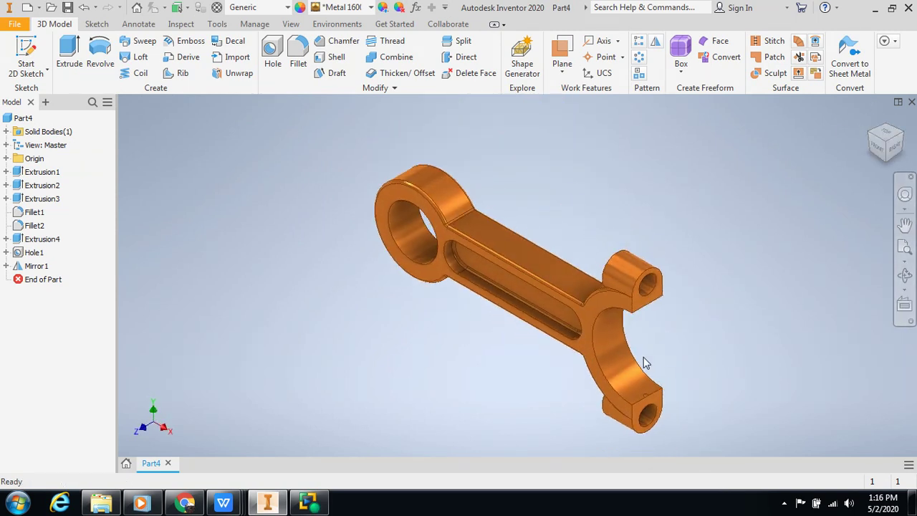
scroll(644, 358, "up", 3)
scroll(643, 350, "down", 4)
middle_click_drag(643, 350, 656, 305)
scroll(704, 281, "up", 3)
scroll(690, 242, "down", 2)
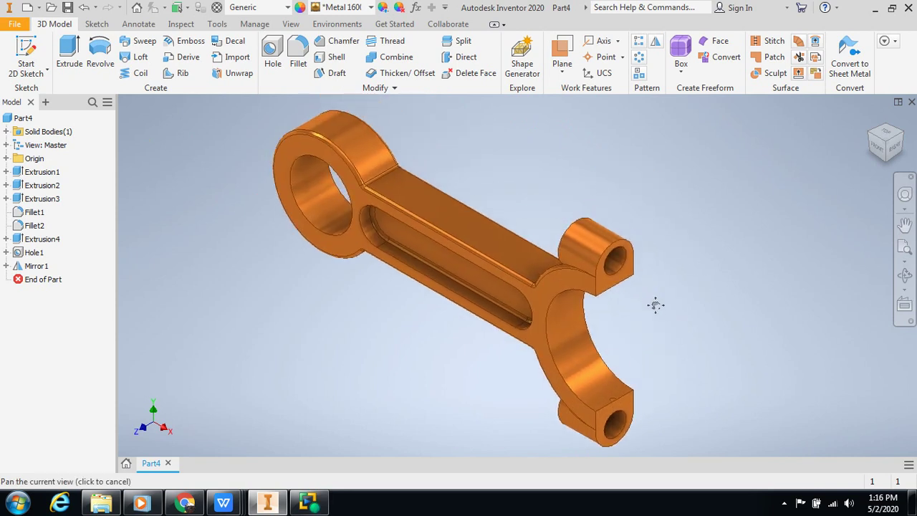
scroll(655, 304, "up", 3)
scroll(656, 304, "down", 4)
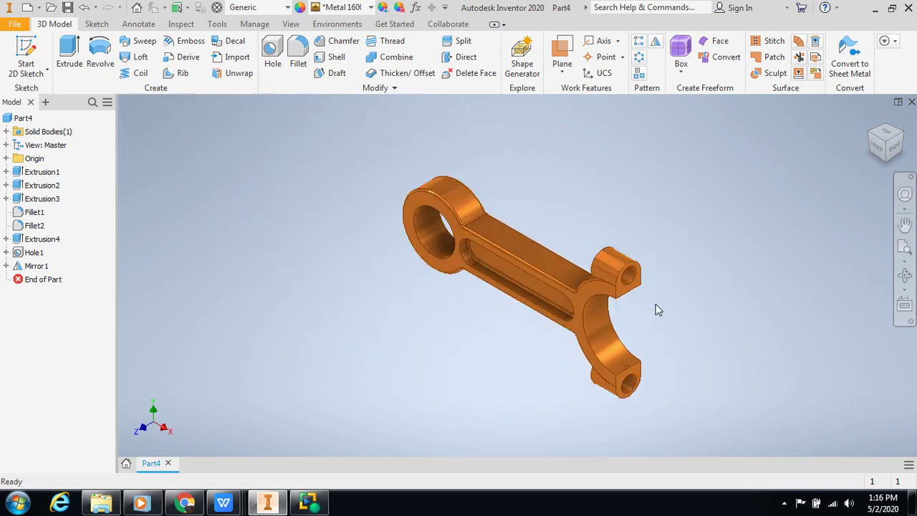
left_click(22, 117)
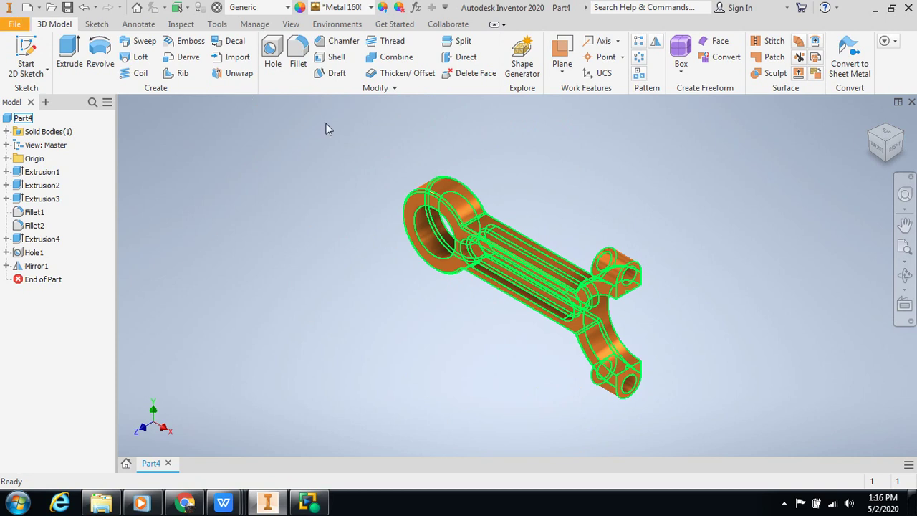
left_click(15, 26)
left_click(747, 186)
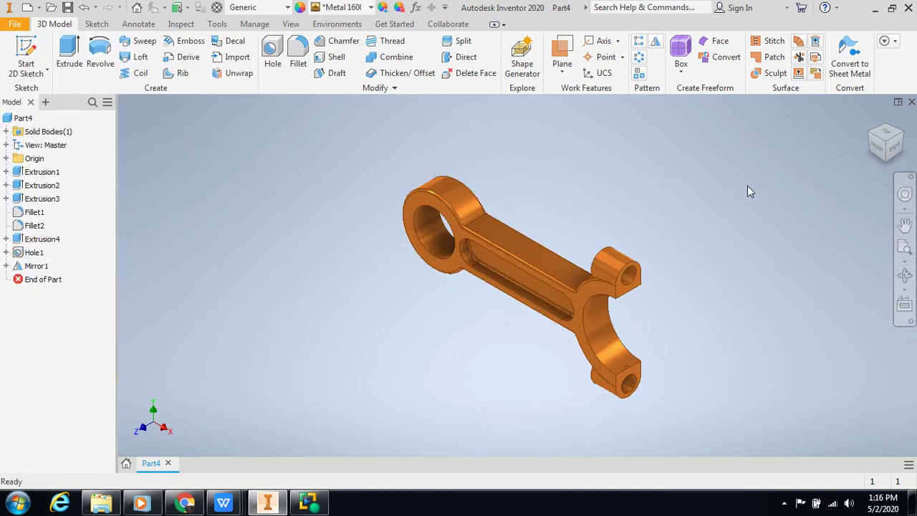
Save the part in the Slots folder under the file name CONNECTINGRODFIRST PART as an Autodesk Inventor part
left_click(16, 25)
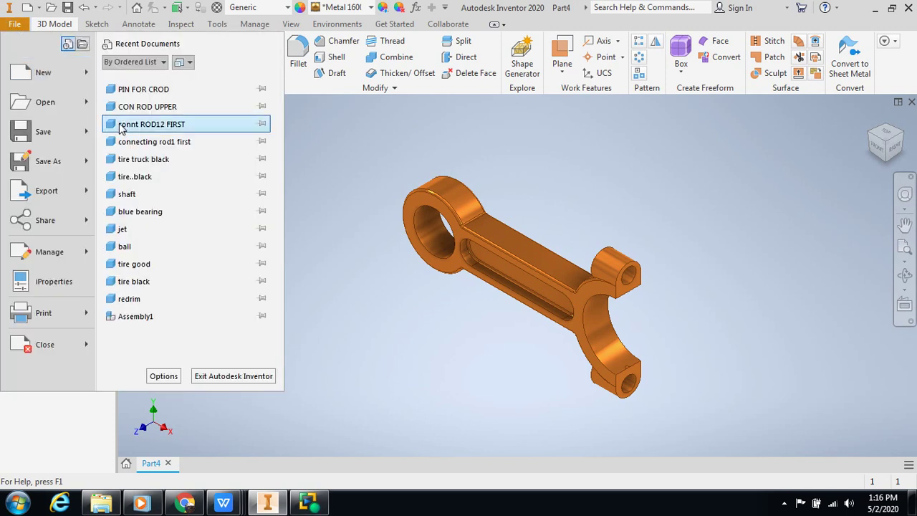
left_click(43, 158)
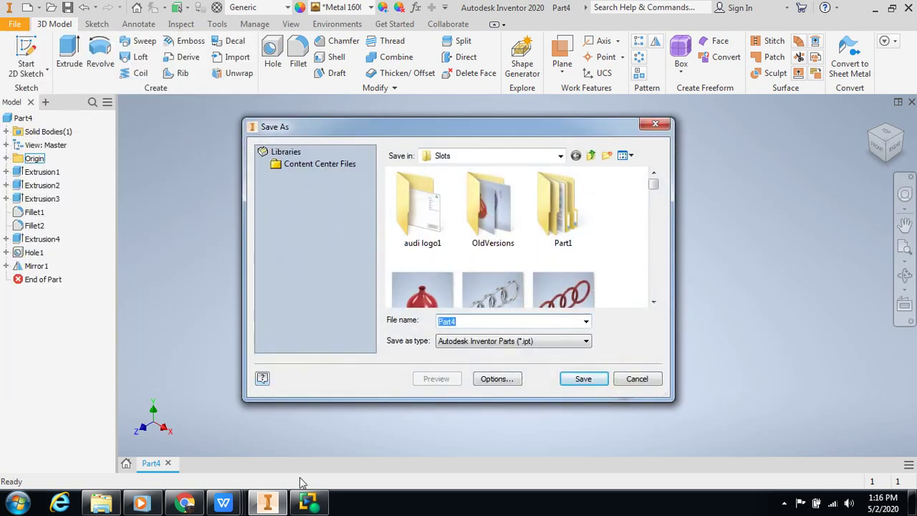
key("BackSpace")
type("CO")
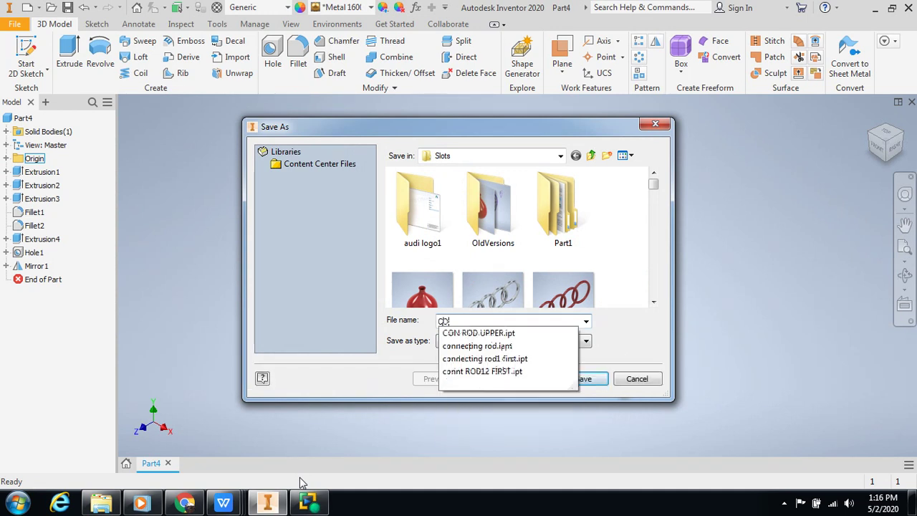
type("NNEC")
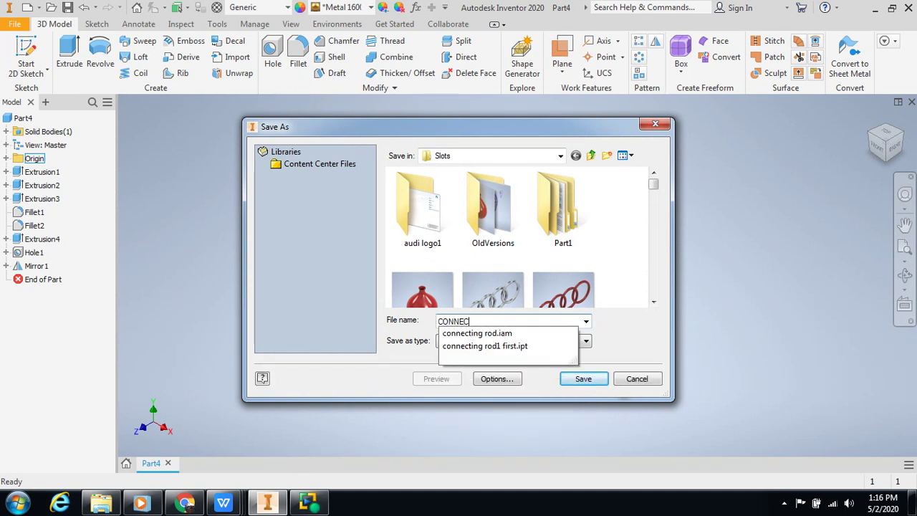
type("TINGRODFIRST")
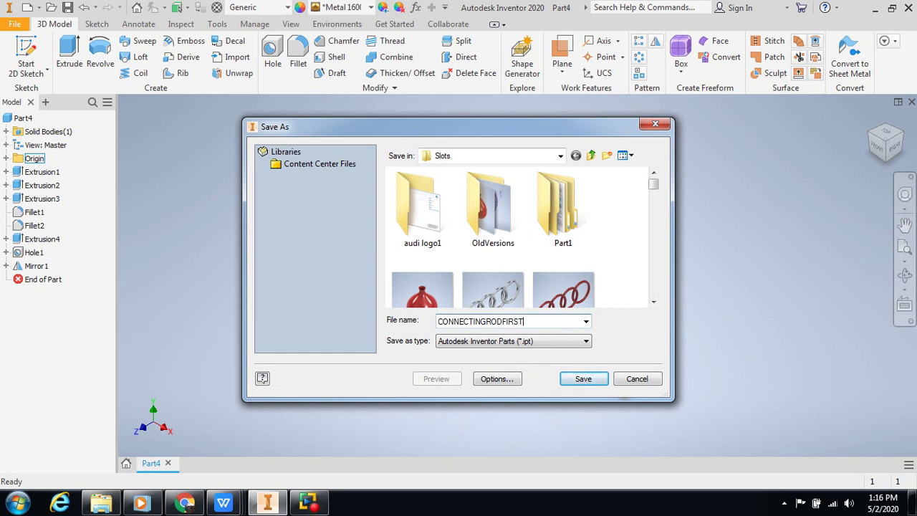
type("PART")
left_click(584, 380)
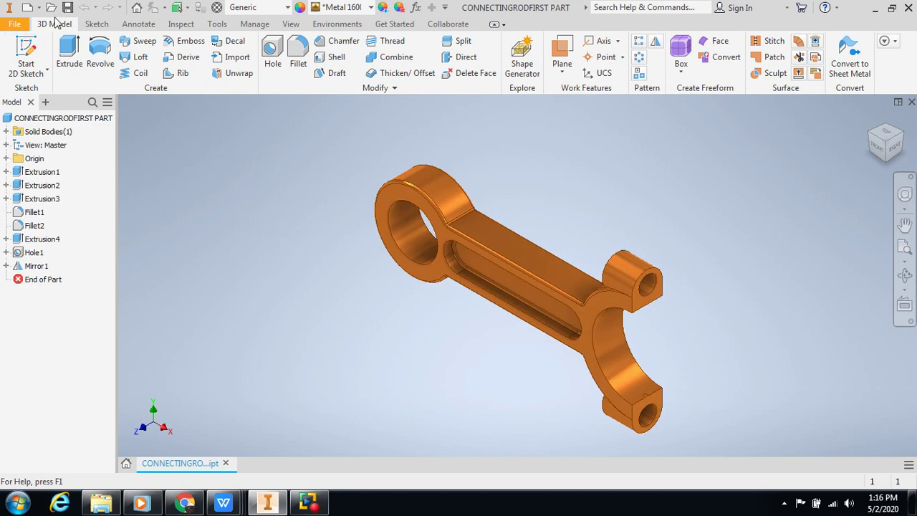
Create a new part file from the Standard.ipt template
left_click(51, 9)
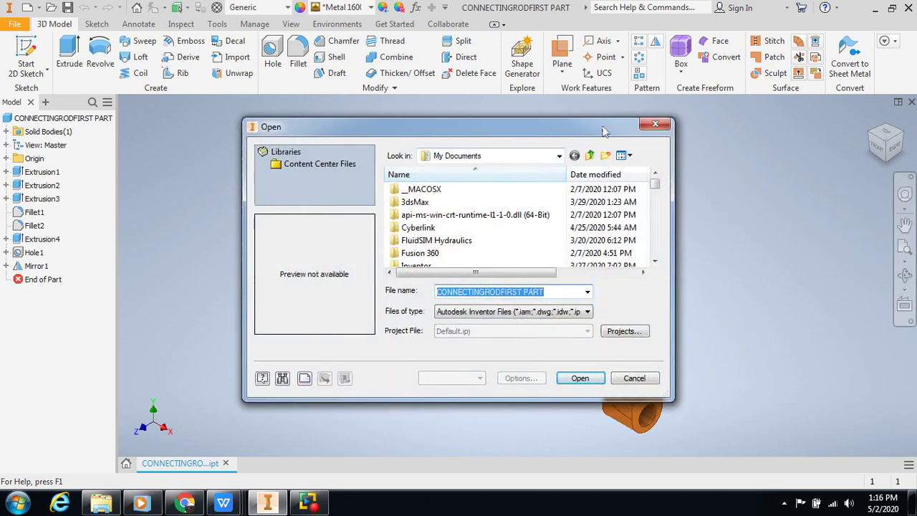
left_click(654, 126)
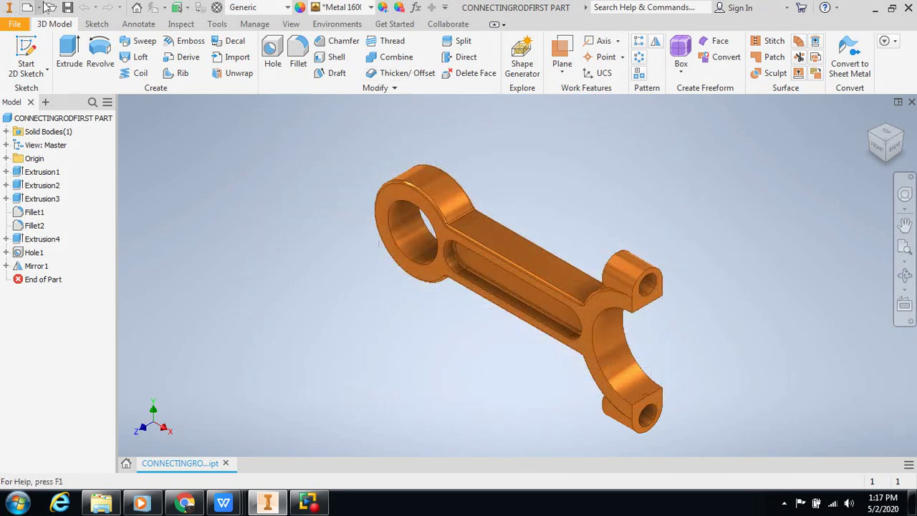
left_click(31, 8)
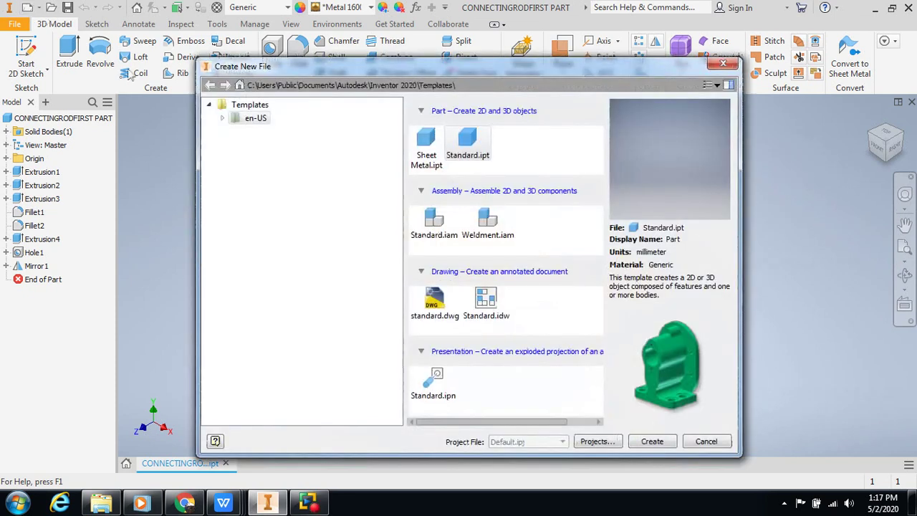
left_click(653, 441)
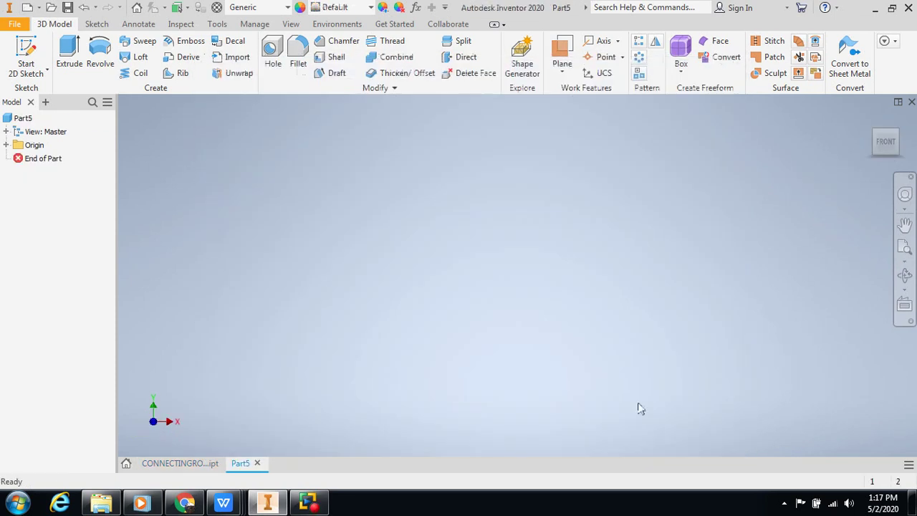
Start a sketch on the front (XY) plane and draw an 8 mm diameter circle centred on the origin
left_click(26, 52)
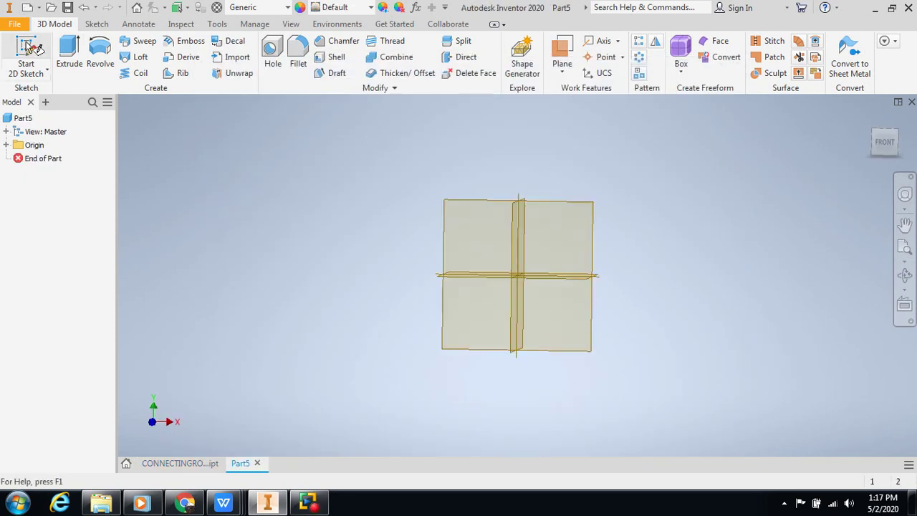
left_click(472, 170)
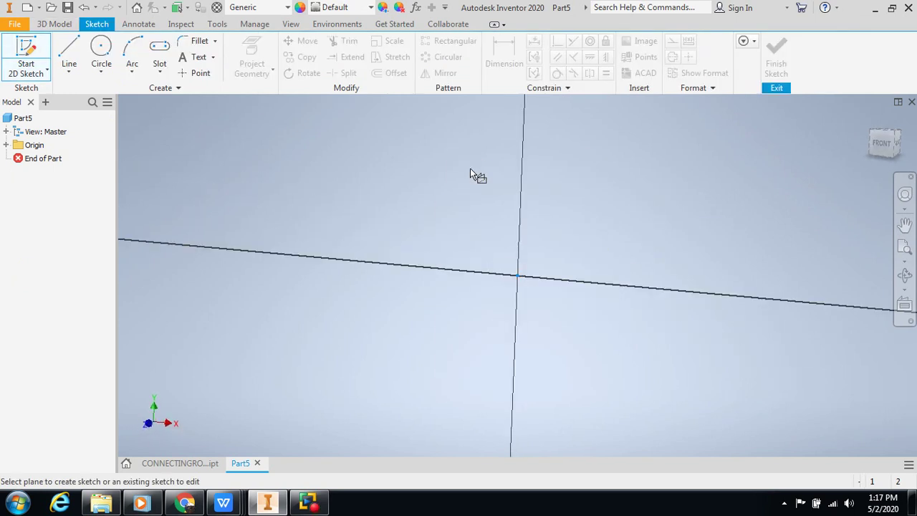
left_click(101, 59)
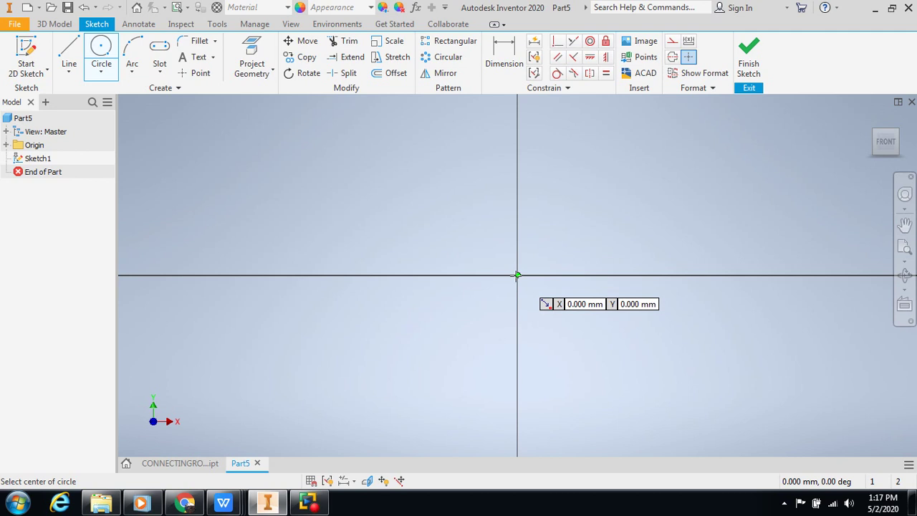
left_click(518, 275)
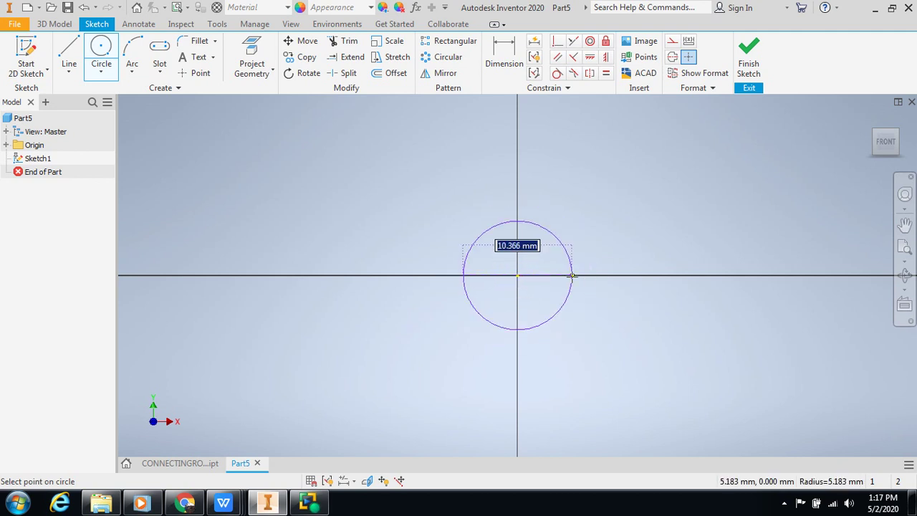
type("8")
key("Return")
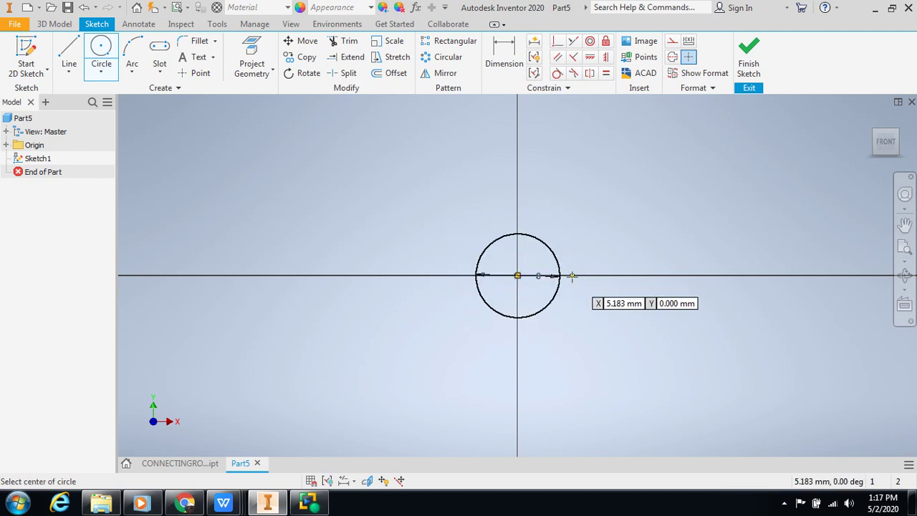
Draw an 11 mm diameter circle centred on the origin, concentric with the 8 mm circle
left_click(517, 277)
type("11")
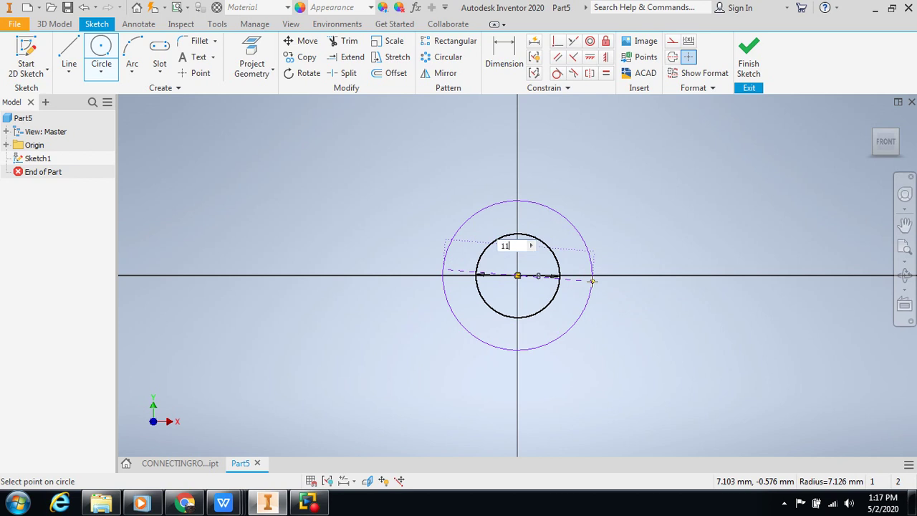
key("Return")
scroll(592, 281, "up", 3)
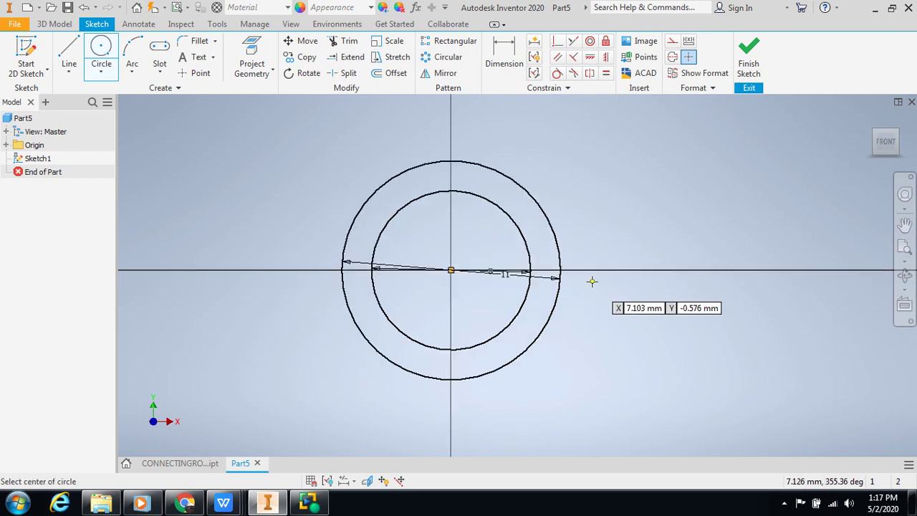
Draw a vertical line through the circles' centre, from the outer circle's top to just below its lowest point
left_click(70, 51)
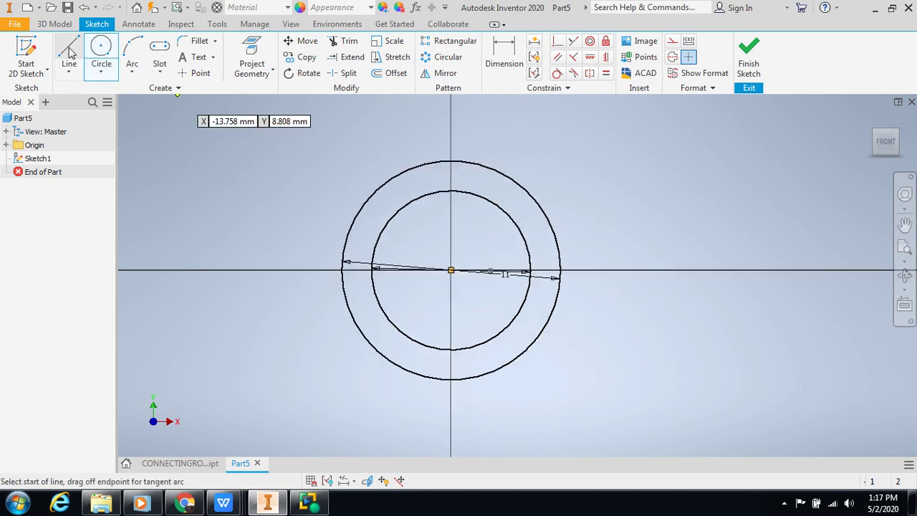
left_click(450, 161)
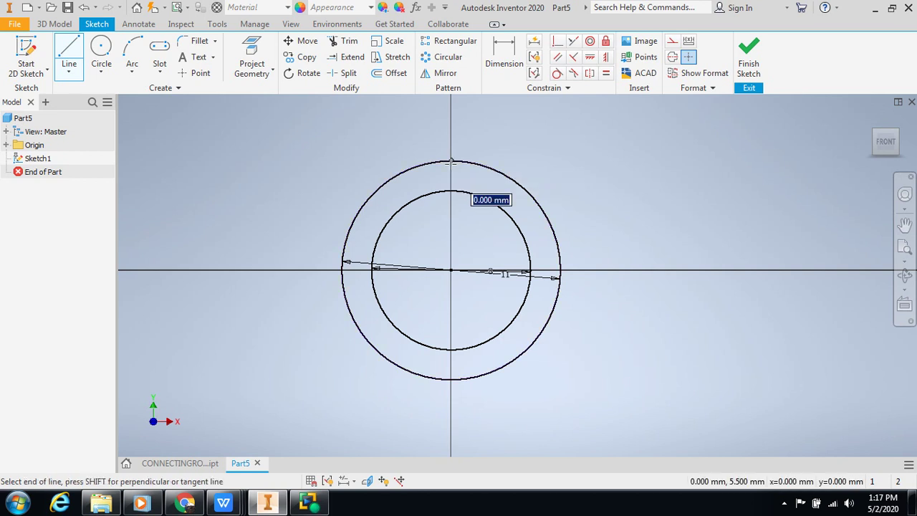
left_click(451, 383)
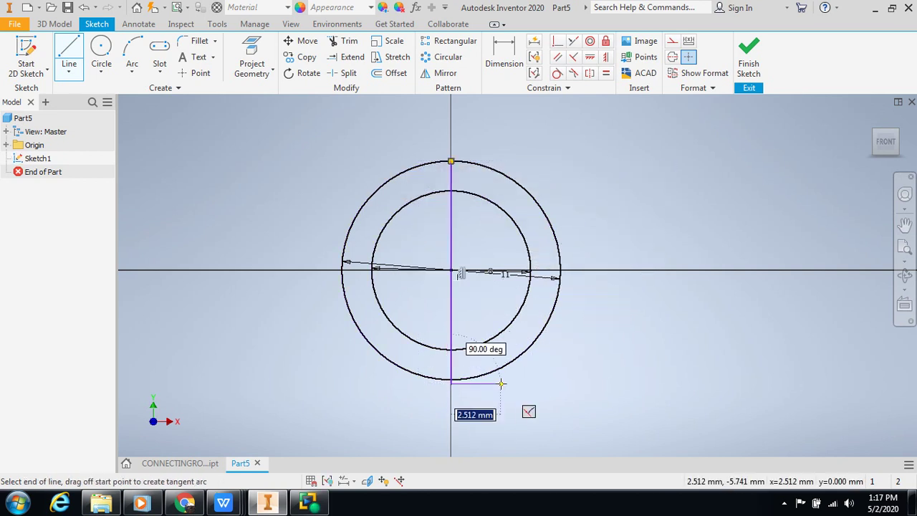
key("Escape")
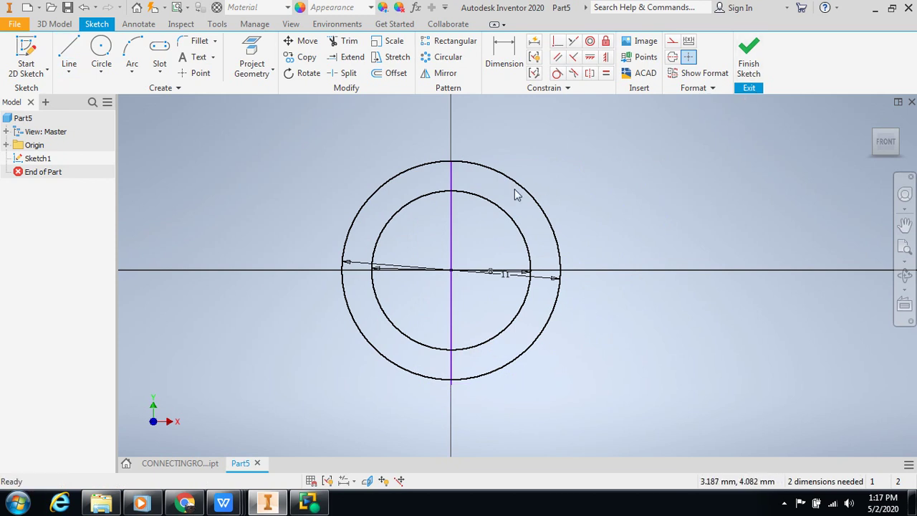
Trim the line's overhang, the left halves of both circles and the line's middle segment to leave a closed half-ring profile
left_click(347, 40)
scroll(440, 412, "down", 3)
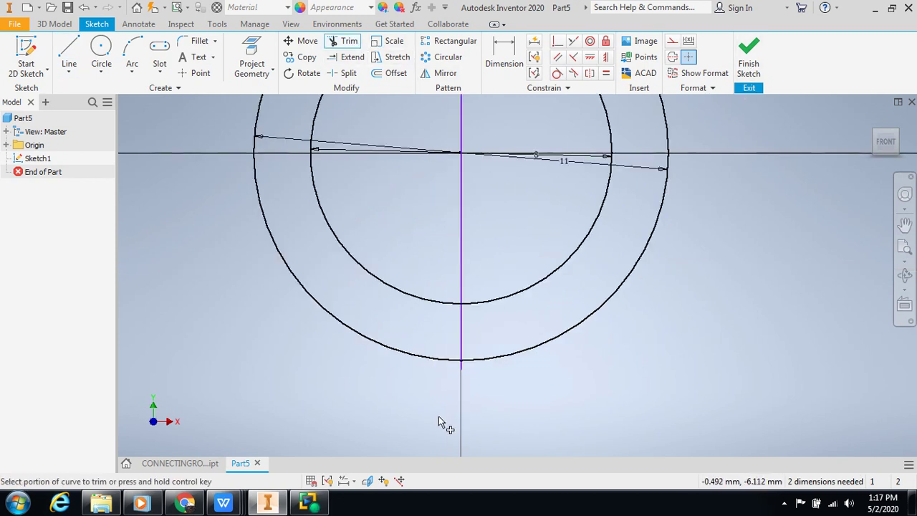
scroll(438, 418, "down", 2)
left_click(484, 324)
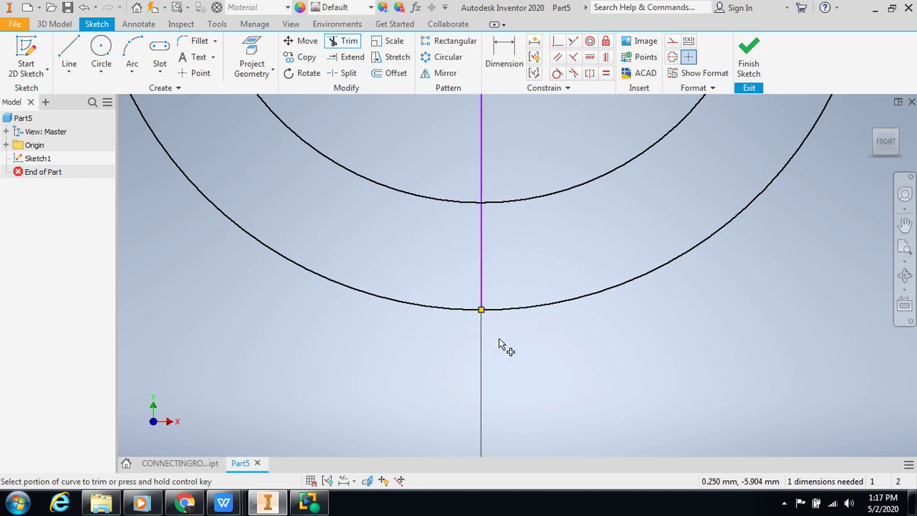
scroll(500, 346, "up", 4)
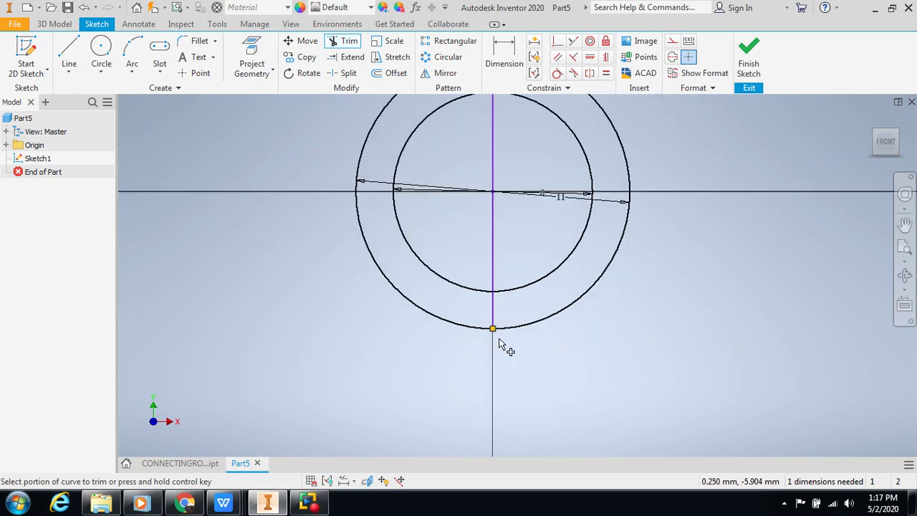
left_click(378, 123)
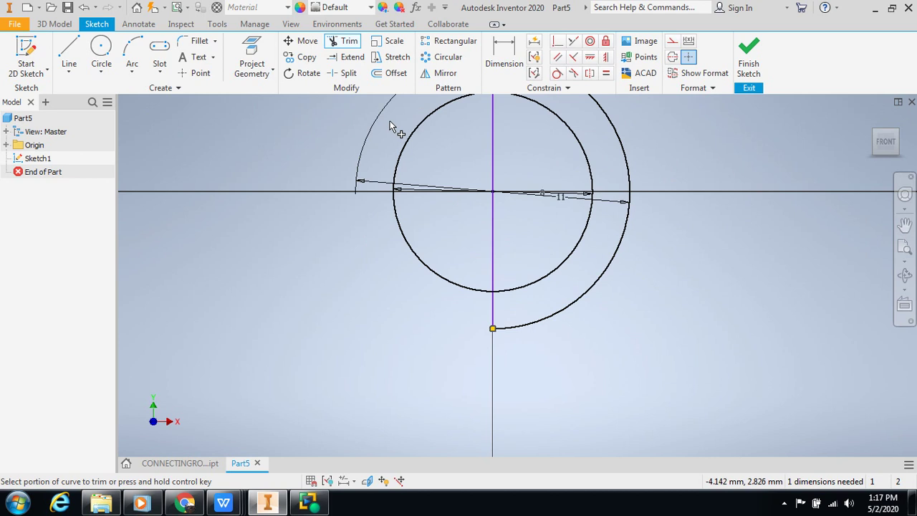
left_click(422, 137)
scroll(424, 138, "up", 2)
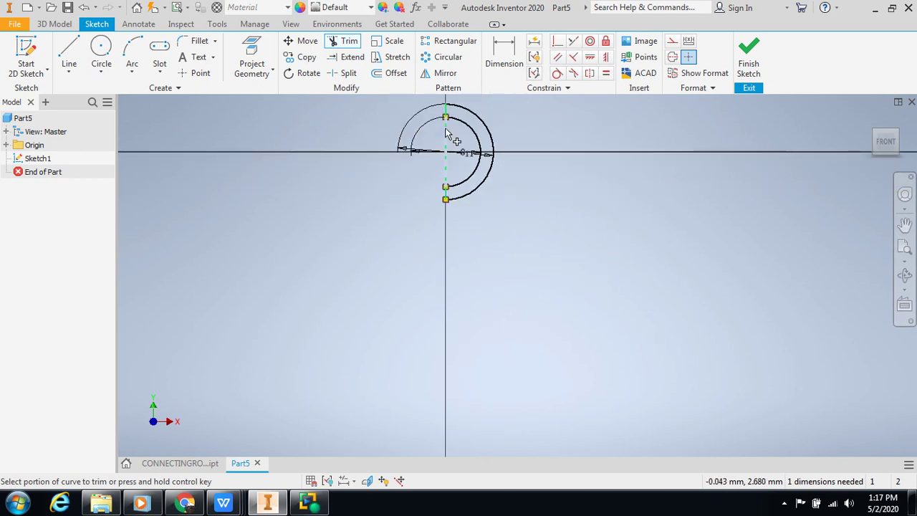
left_click(446, 131)
scroll(460, 157, "down", 3)
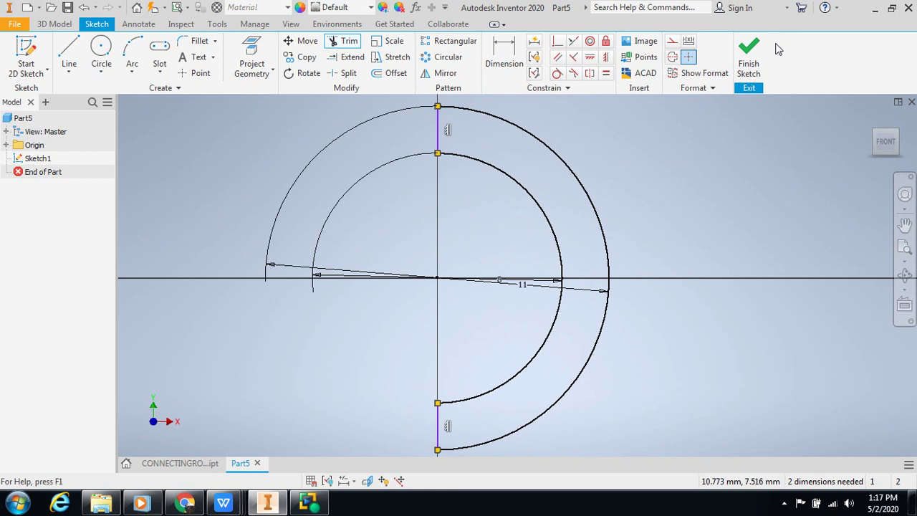
Finish the sketch and extrude the half-ring profile 3 mm
left_click(749, 51)
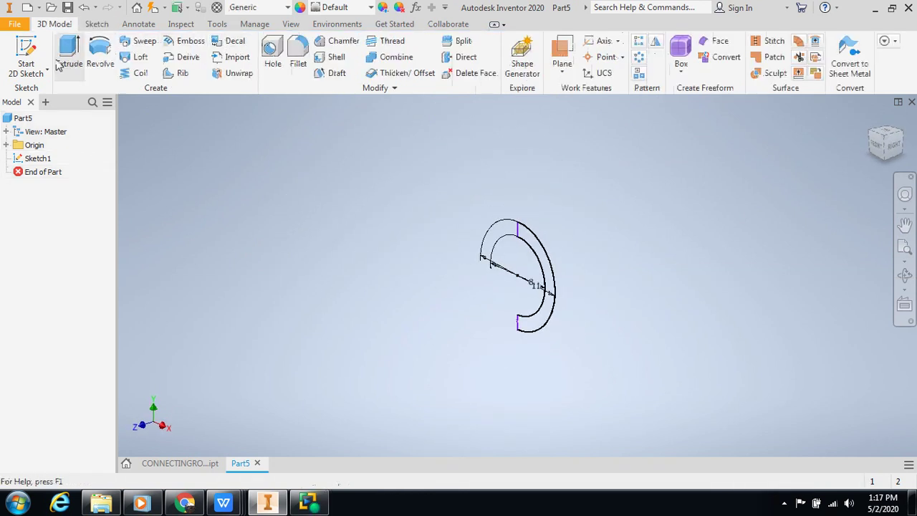
left_click(72, 47)
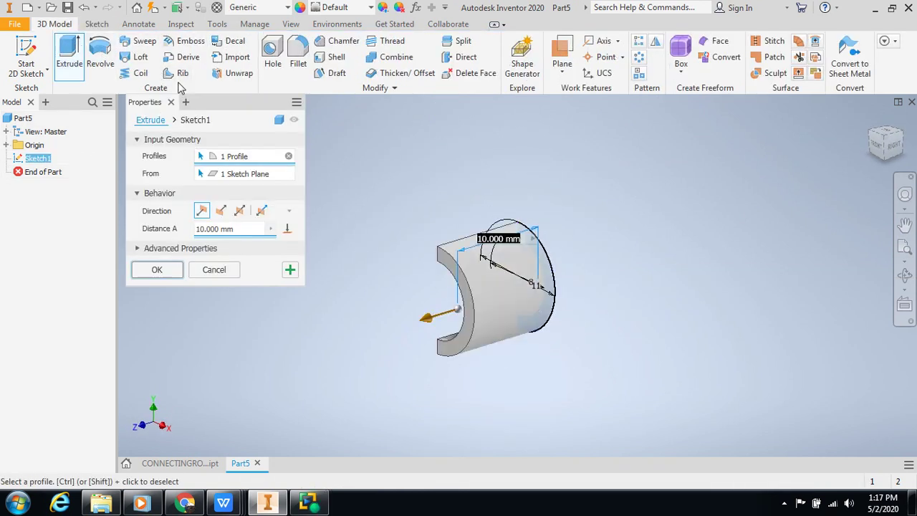
left_click(202, 229)
key("BackSpace")
key("BackSpace")
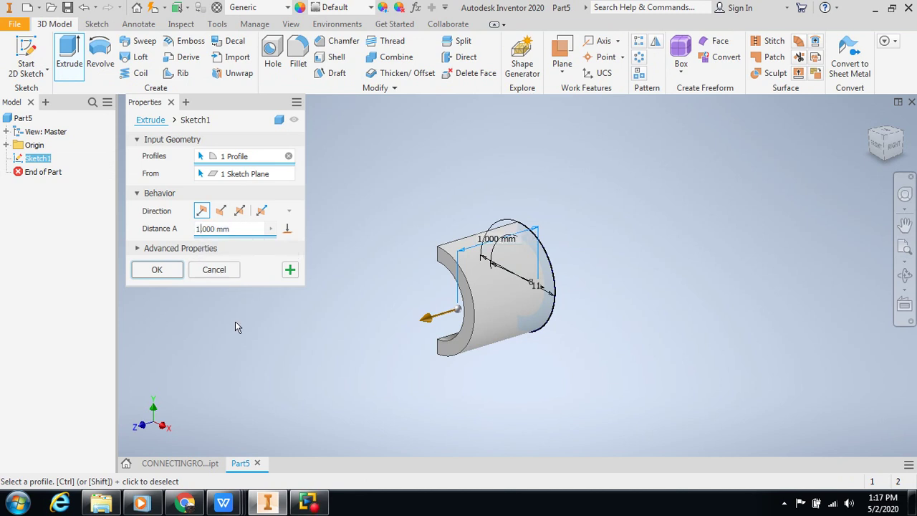
type("3")
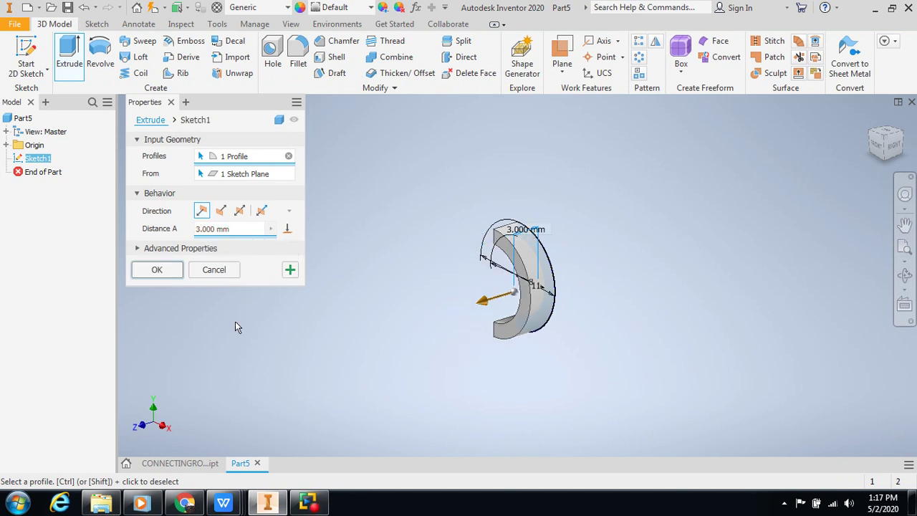
key("ctrl+a")
left_click(157, 270)
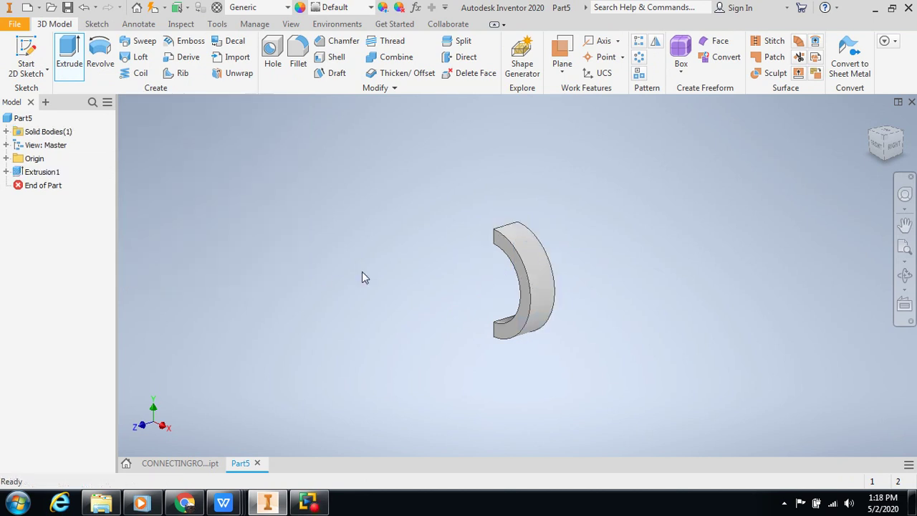
Sketch a circle on the half ring's upper end face, centred on its outer edge's midpoint and passing through that edge's endpoint
scroll(540, 300, "up", 3)
scroll(541, 300, "down", 1)
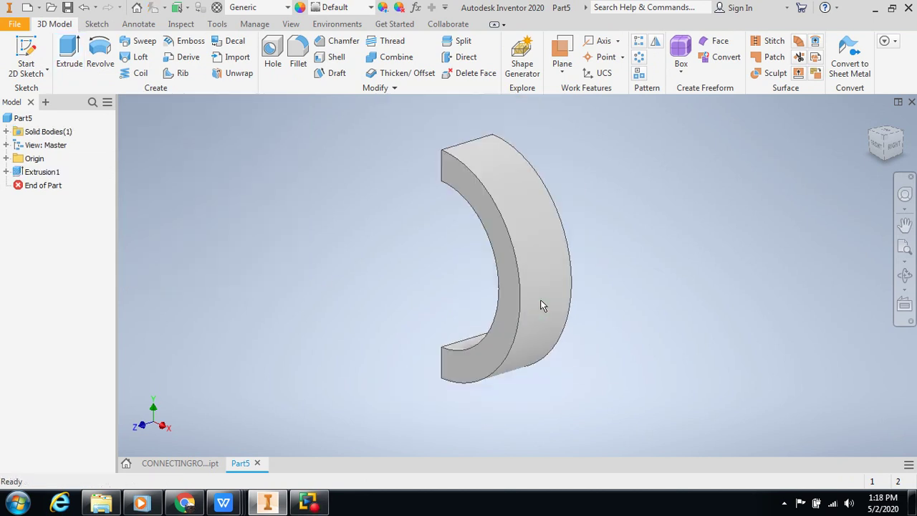
left_click(905, 275)
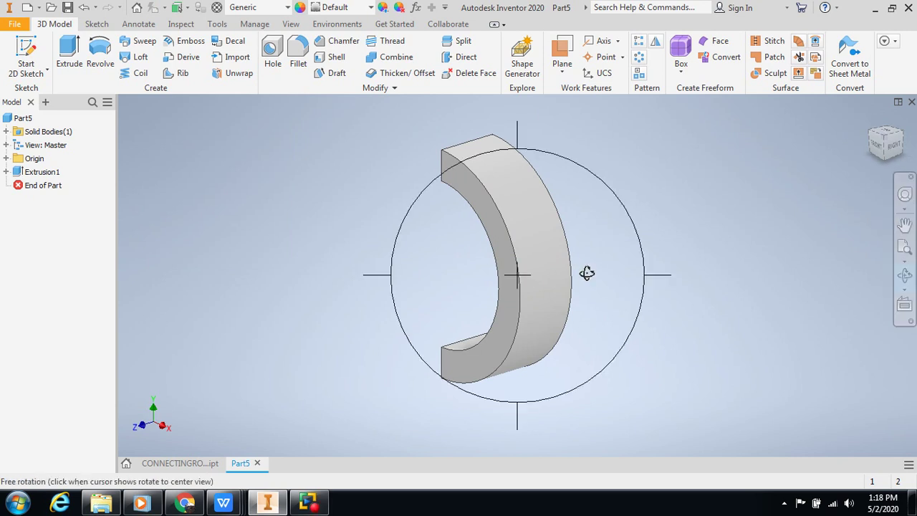
left_click_drag(588, 272, 649, 303)
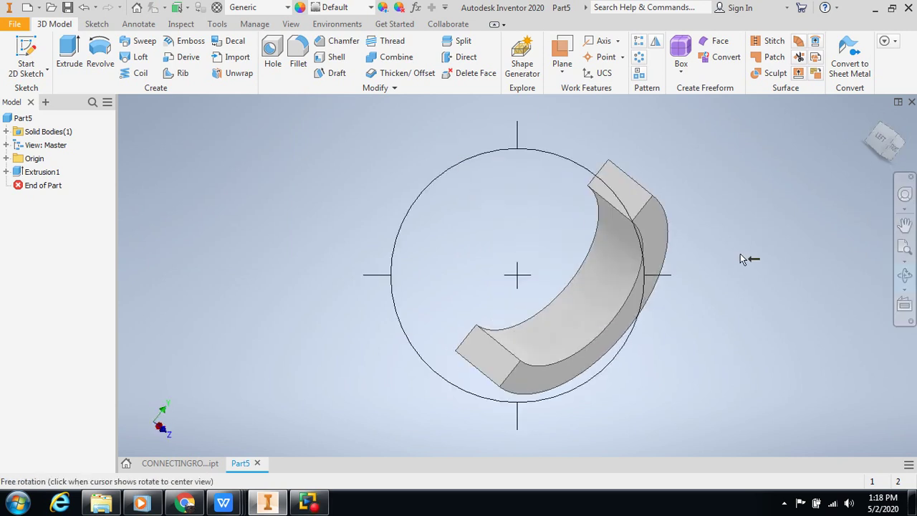
key("Escape")
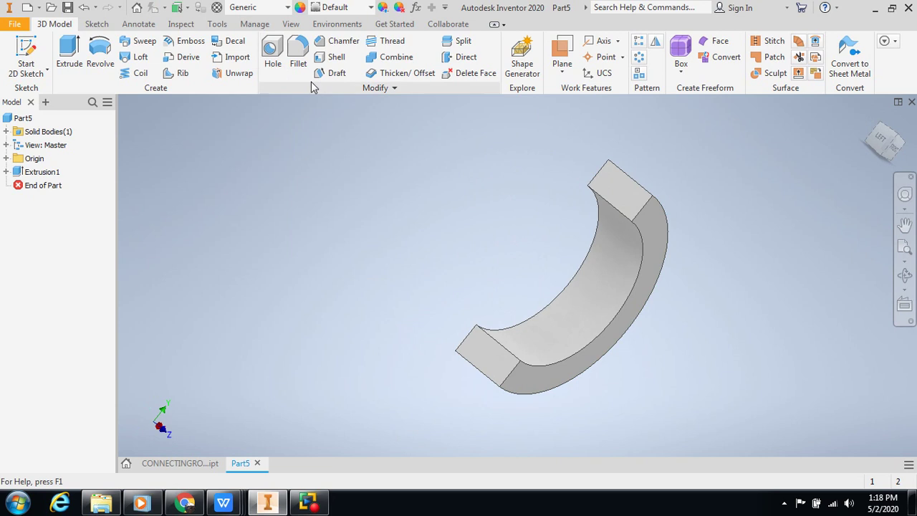
left_click(633, 185)
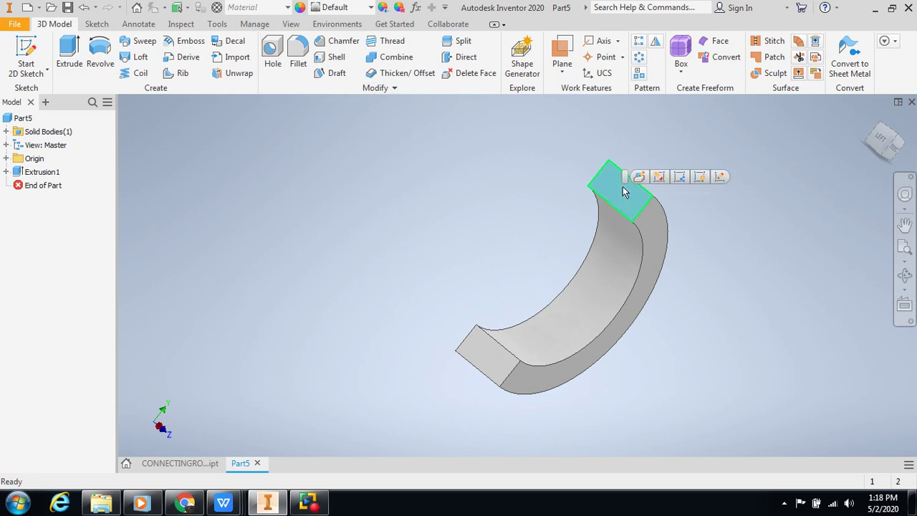
left_click(727, 178)
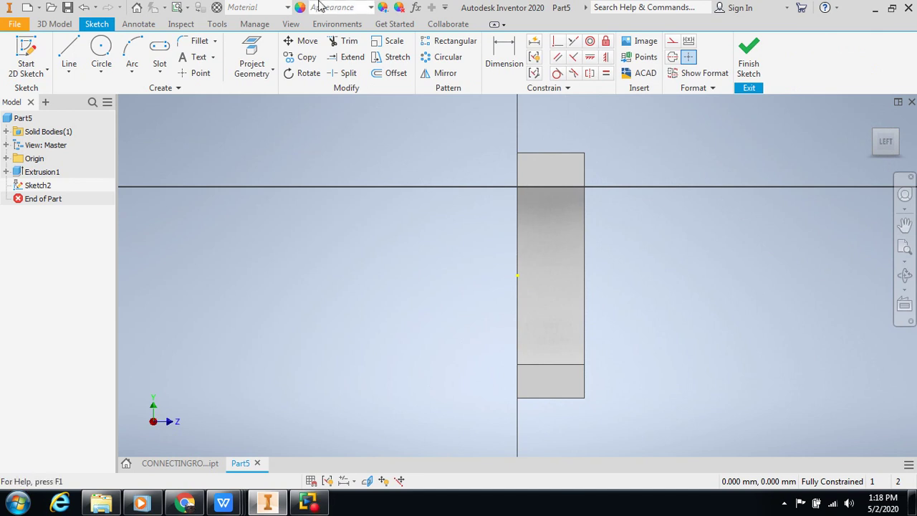
left_click(102, 45)
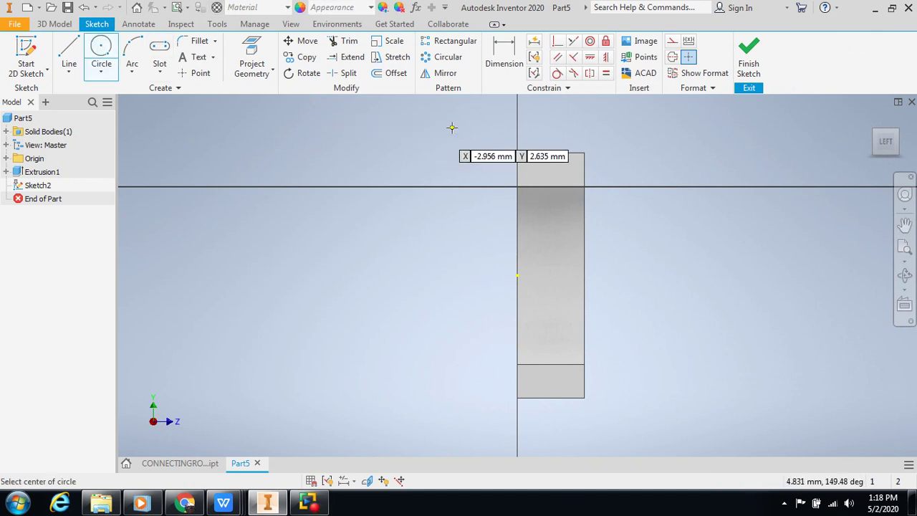
left_click(552, 154)
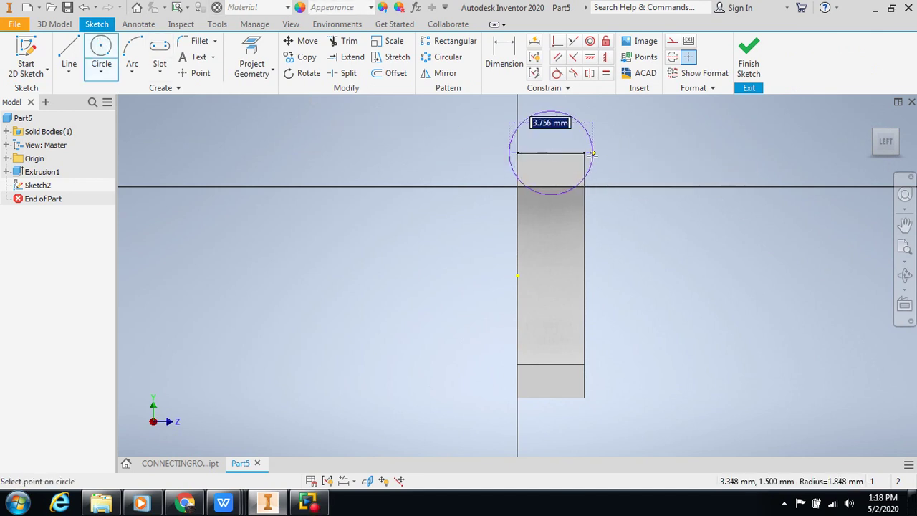
left_click(585, 154)
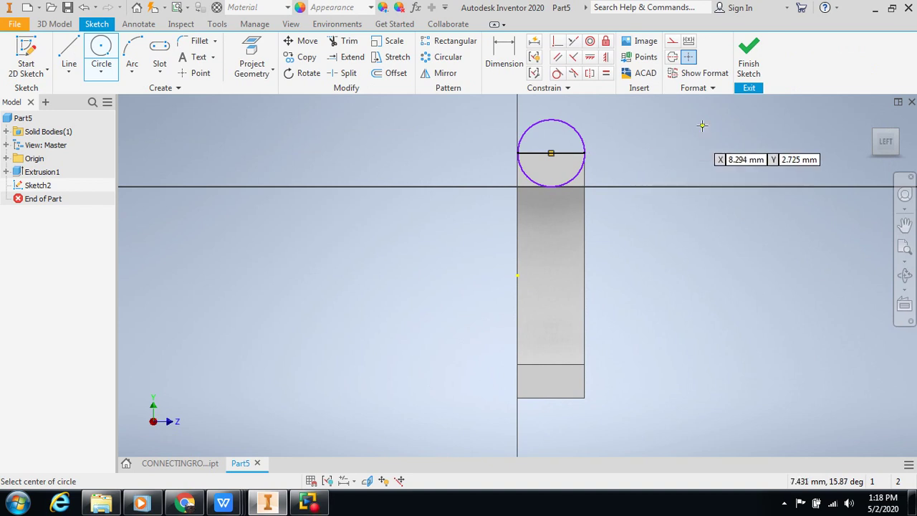
left_click(749, 54)
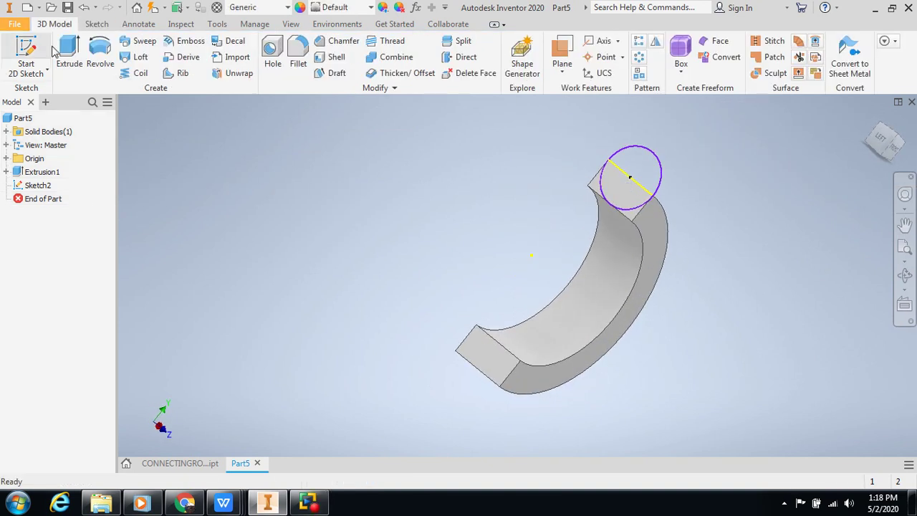
Extrude the end-face circle 3 mm in the flipped direction, joined to the half ring
left_click(98, 65)
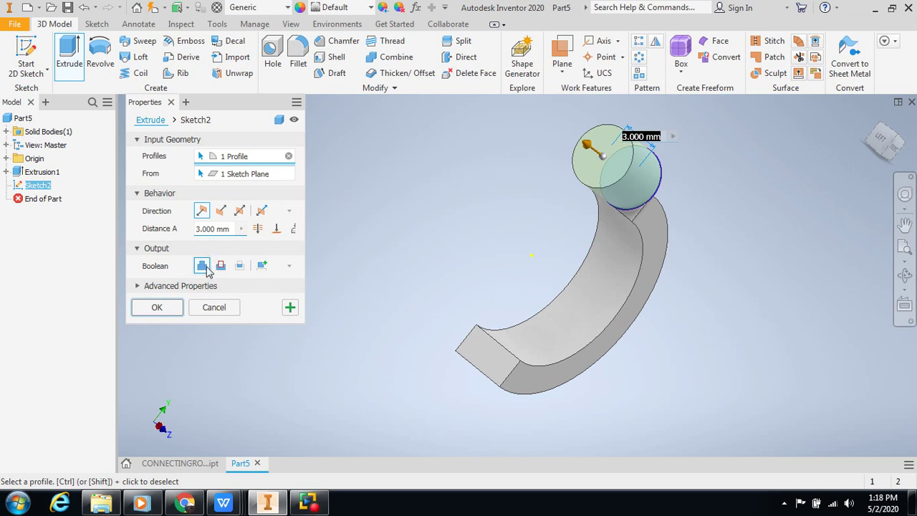
left_click(220, 210)
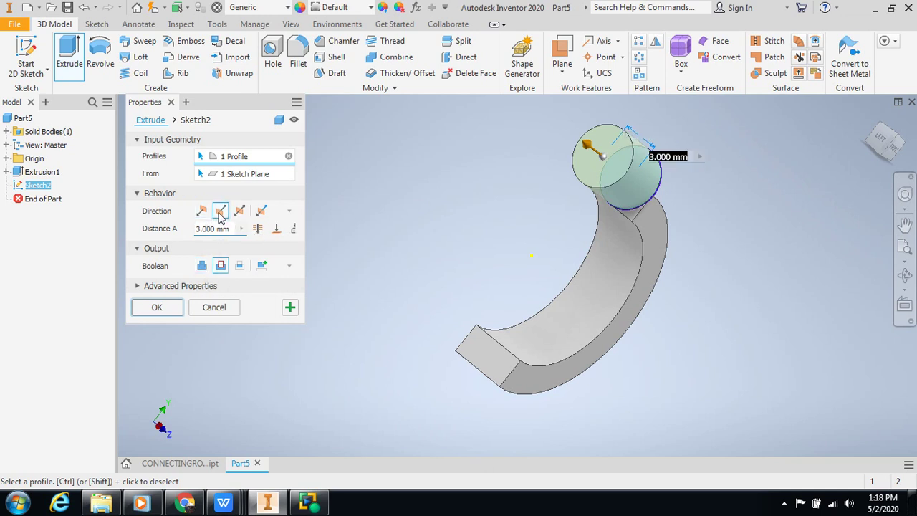
left_click(201, 266)
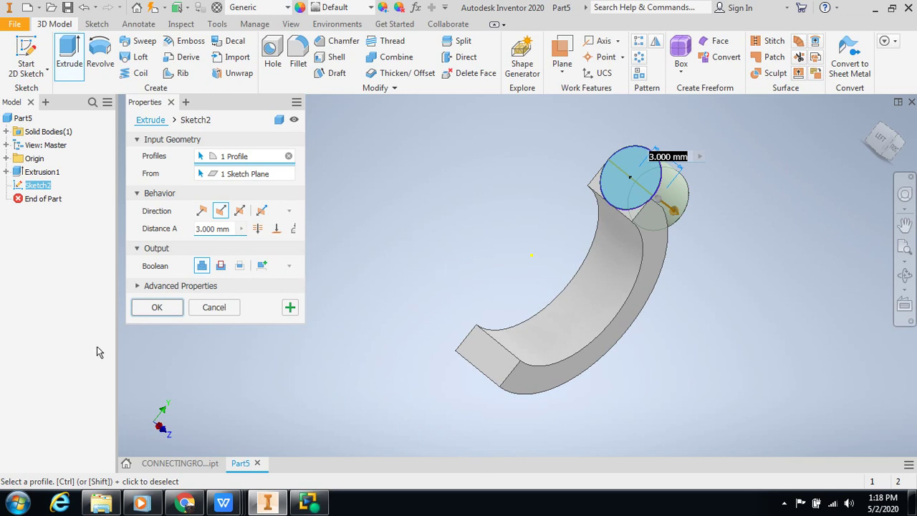
left_click(157, 308)
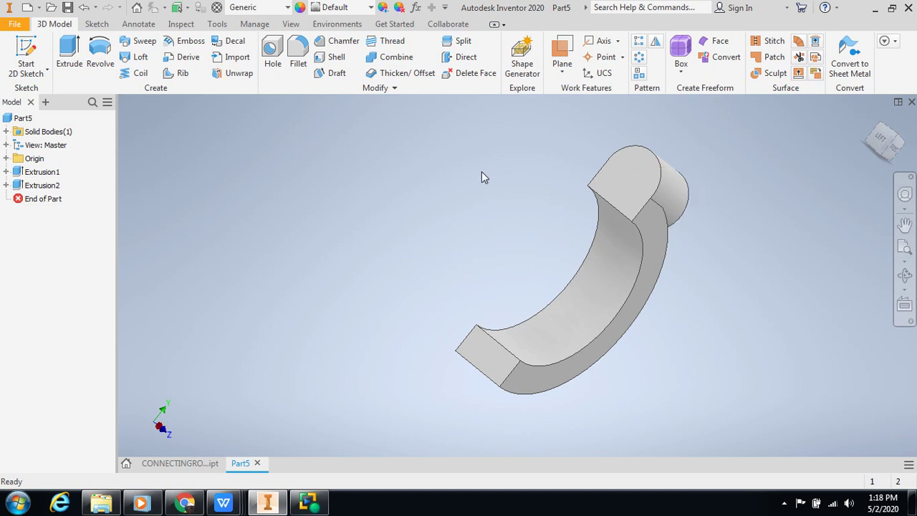
left_click(272, 56)
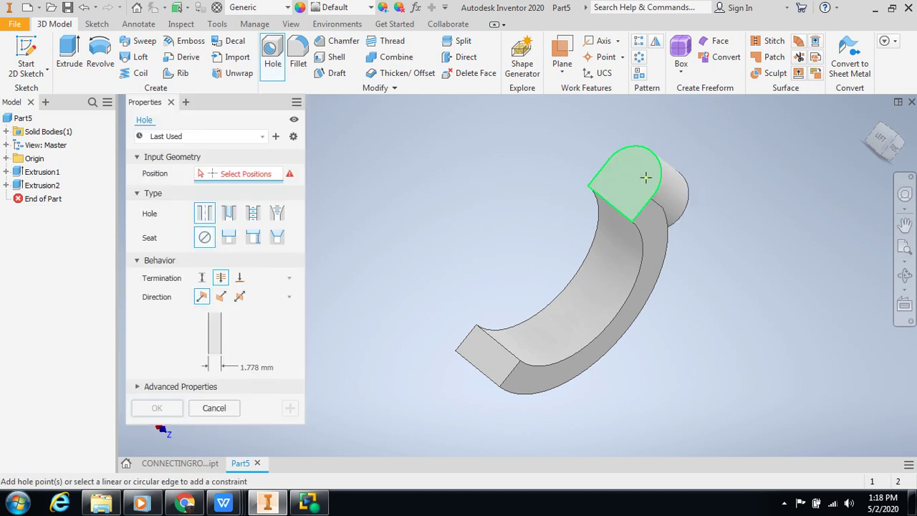
left_click(634, 177)
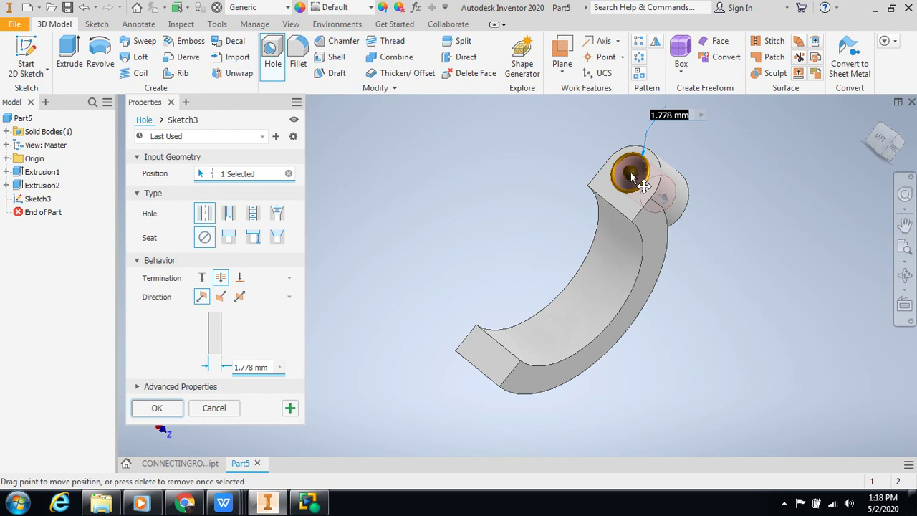
left_click(905, 275)
left_click_drag(585, 268, 624, 341)
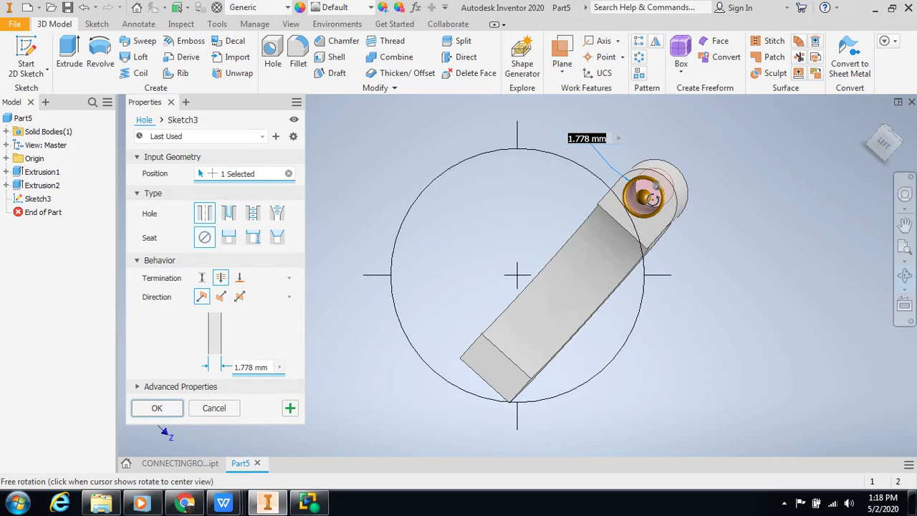
key("Escape")
key("Escape")
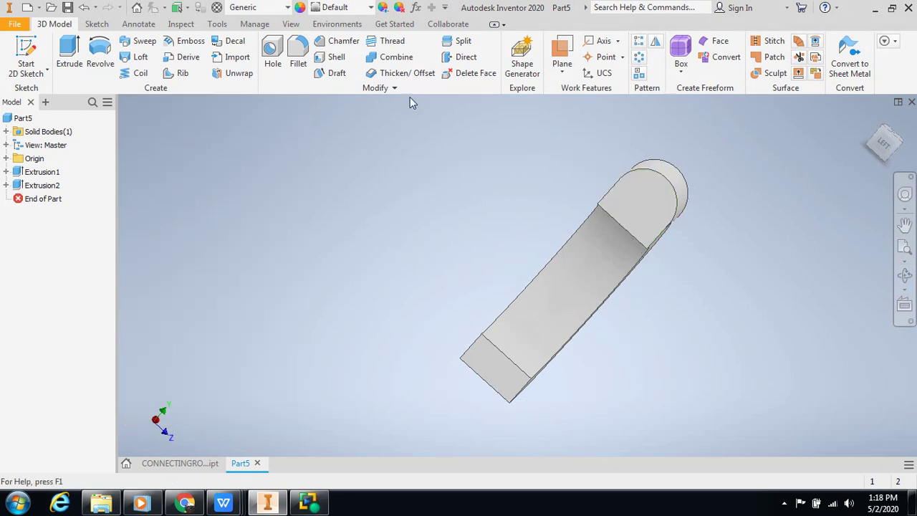
Cut a 1.778 mm simple through-all hole in the half ring's upper end face, centred by eye in the boss
left_click(272, 53)
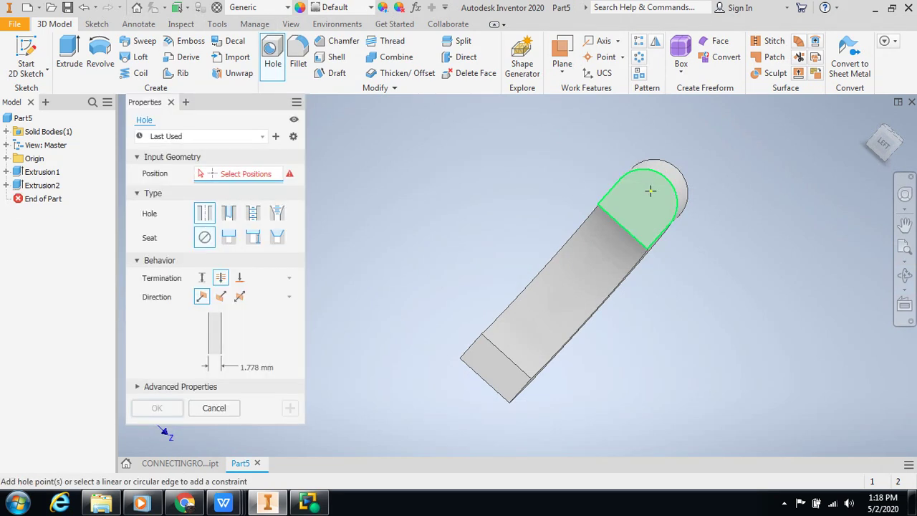
left_click(650, 195)
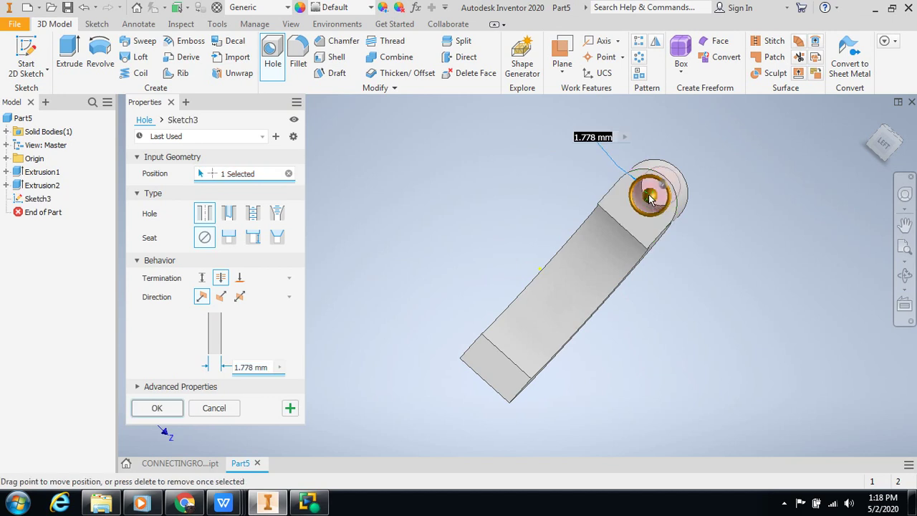
left_click_drag(648, 198, 647, 197)
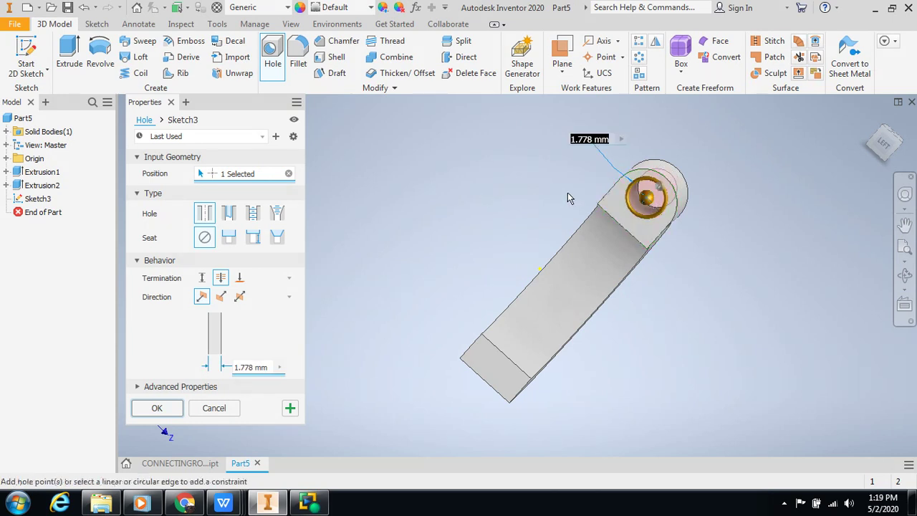
scroll(568, 192, "up", 3)
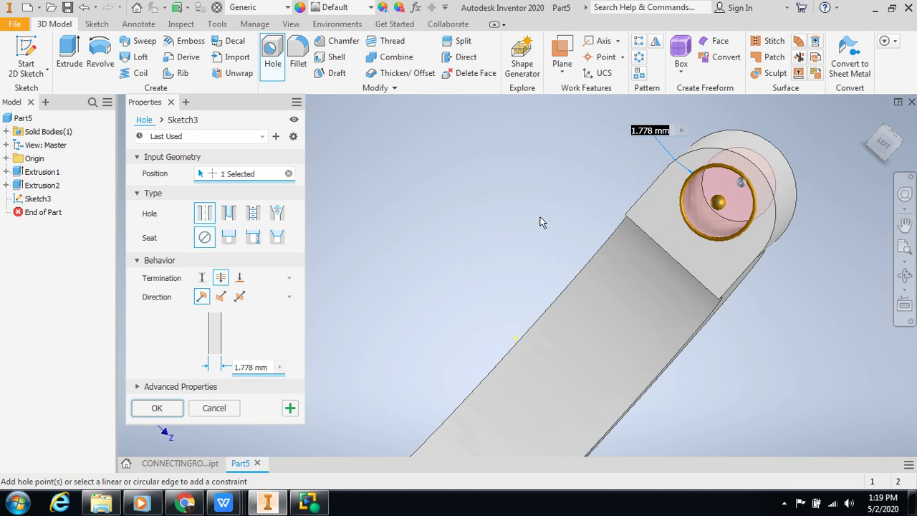
scroll(541, 222, "down", 2)
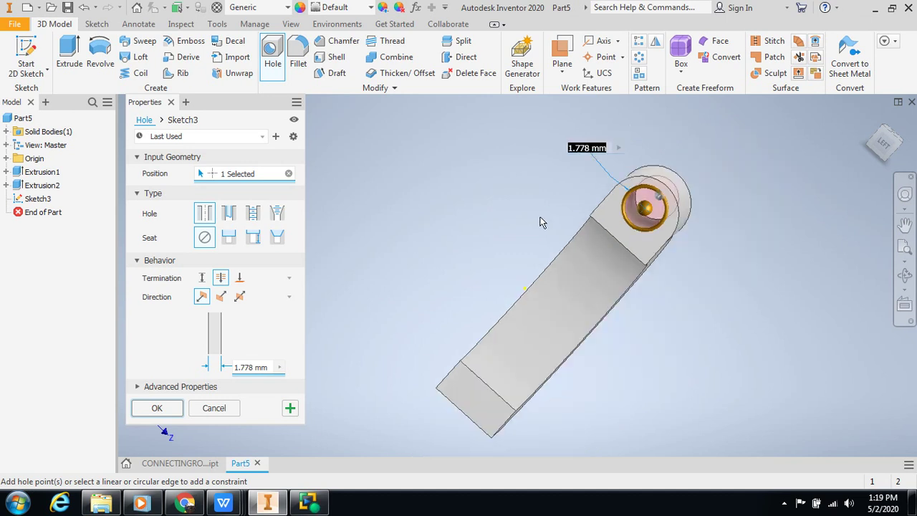
left_click(158, 408)
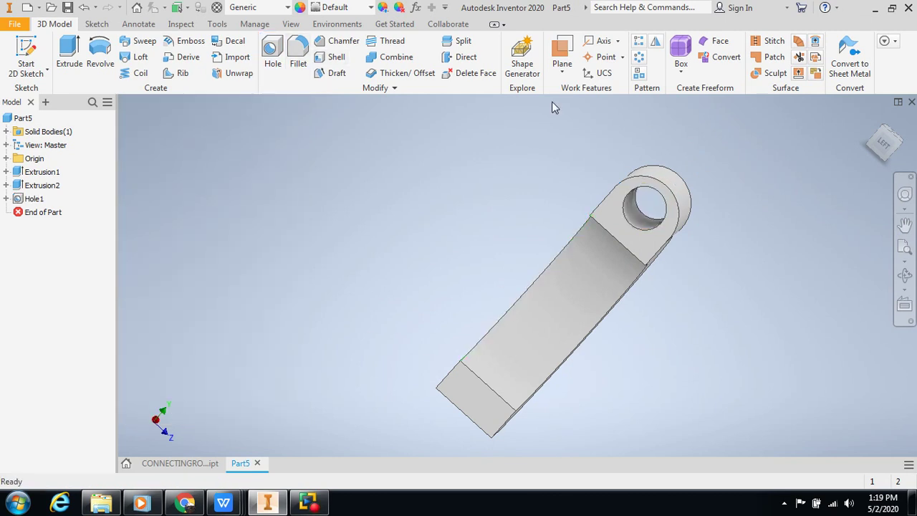
Mirror the upper boss extrusion and its hole about the XZ origin plane to the half ring's other end
left_click(657, 42)
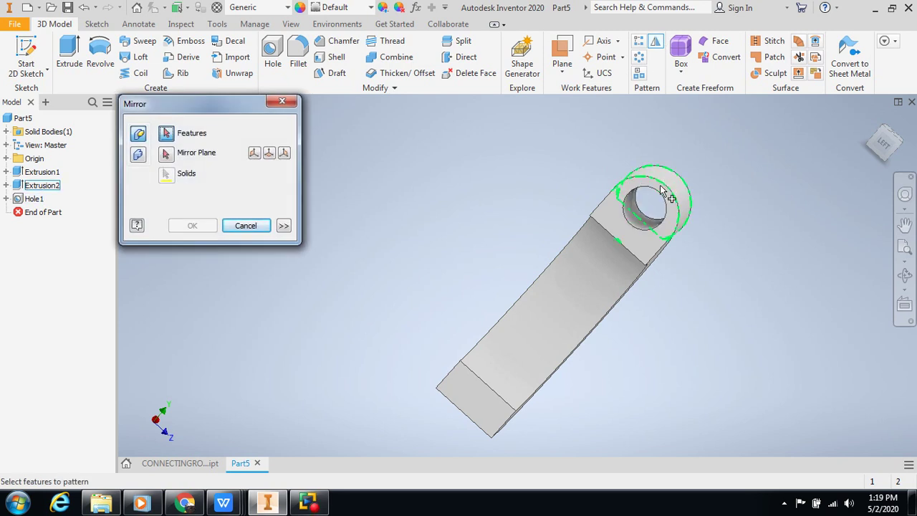
left_click(651, 207)
left_click(637, 221)
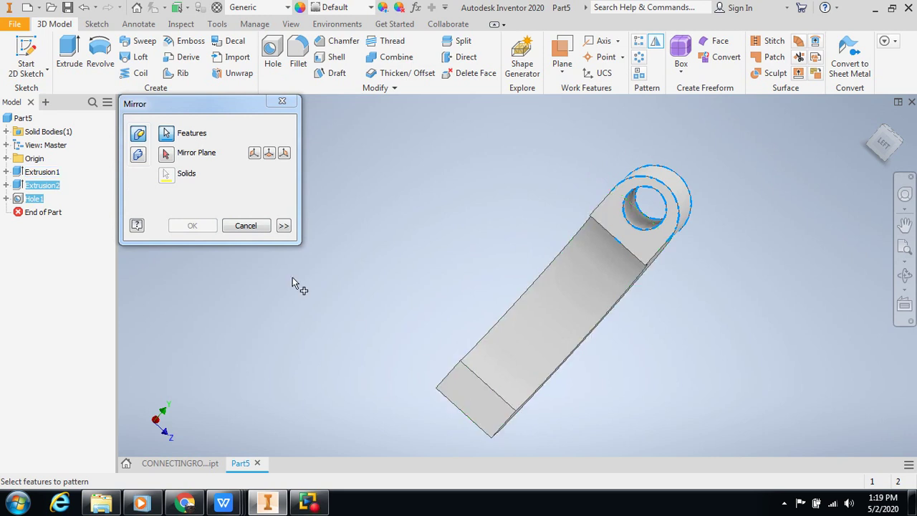
left_click(269, 154)
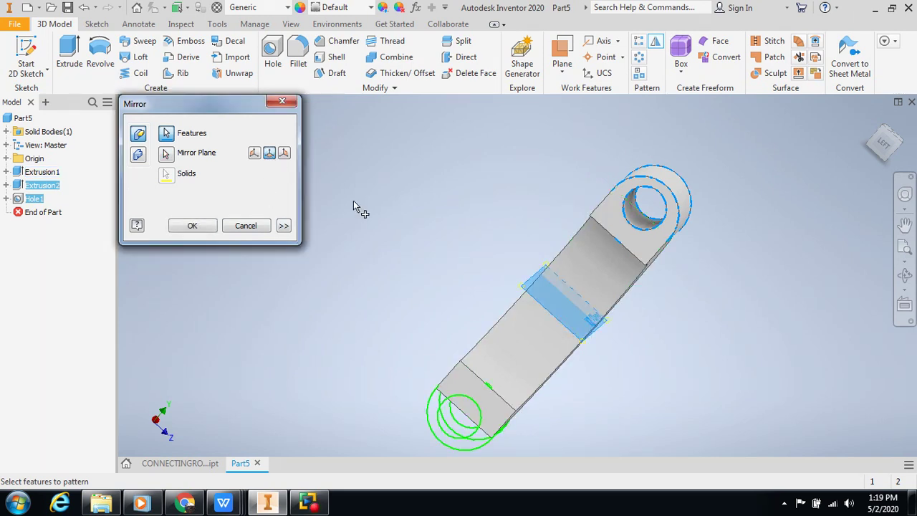
left_click(192, 226)
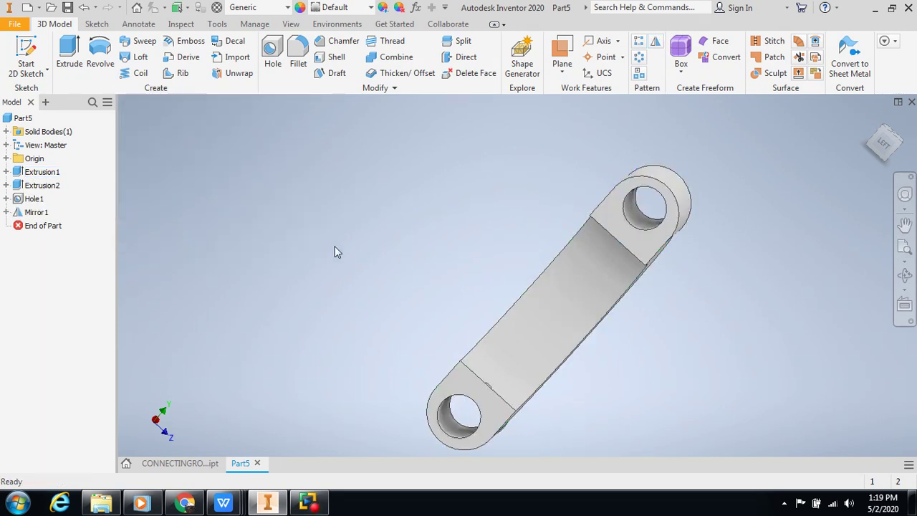
Apply the Metal 1600F Hot appearance from the Autodesk Material Library to the whole half-ring part
scroll(334, 246, "down", 3)
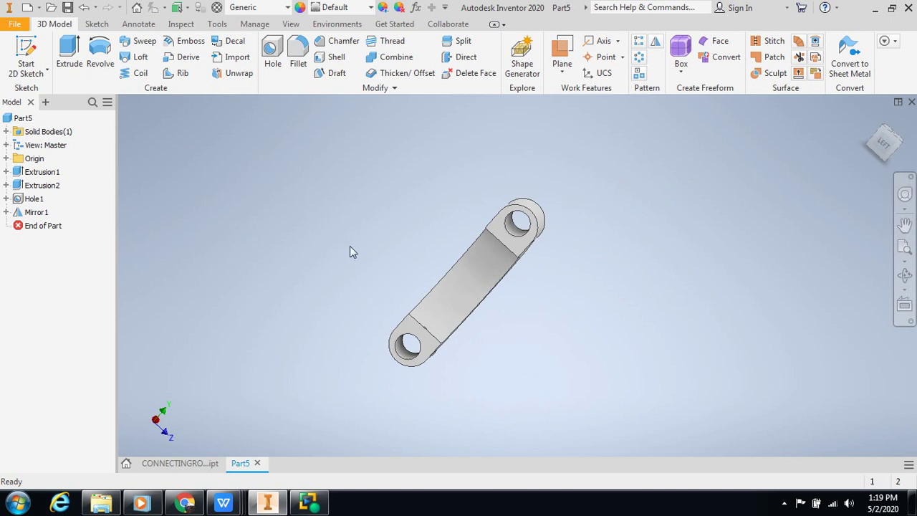
left_click(869, 121)
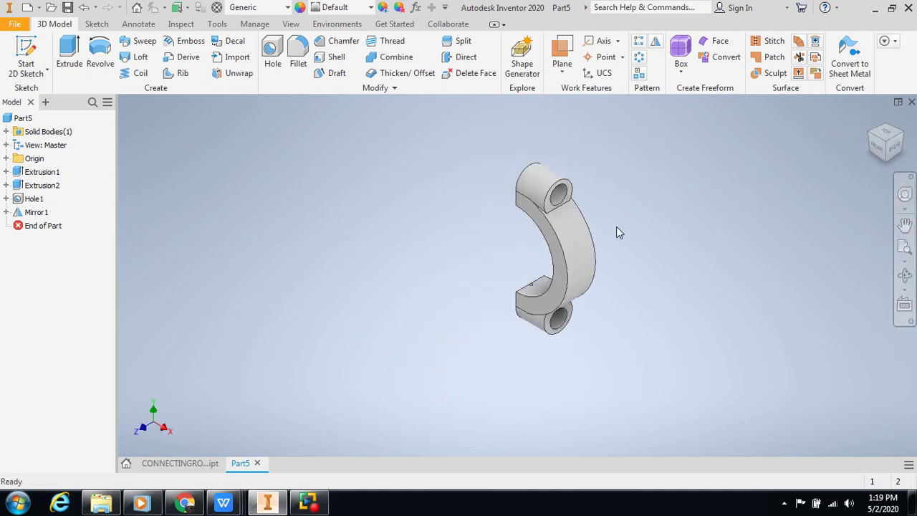
middle_click_drag(616, 227, 632, 232)
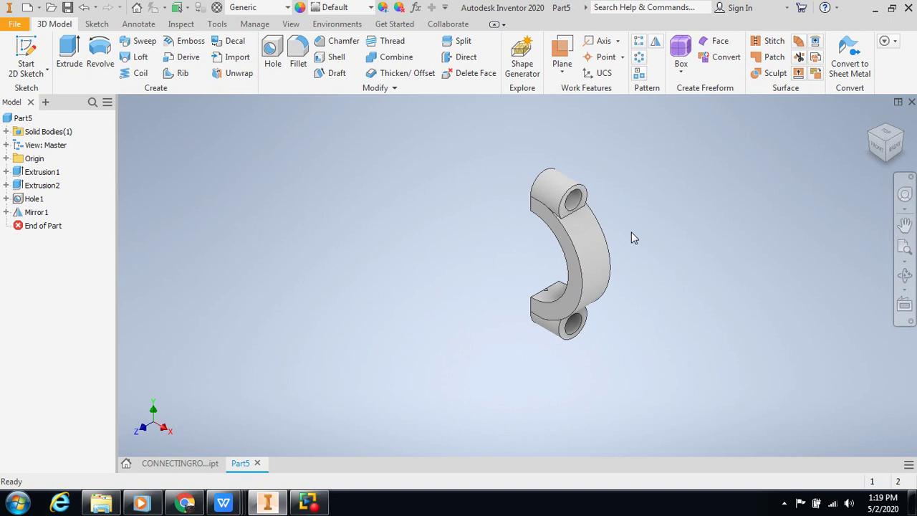
left_click(358, 12)
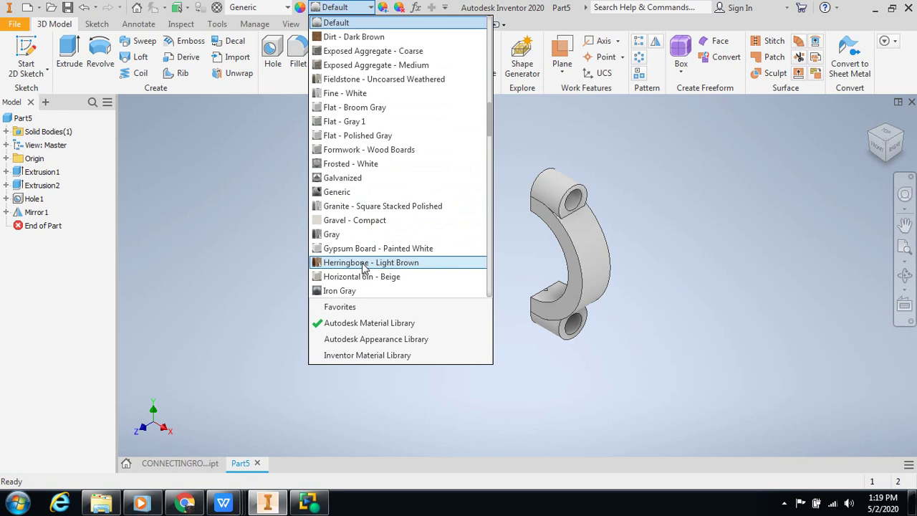
scroll(393, 154, "up", 2)
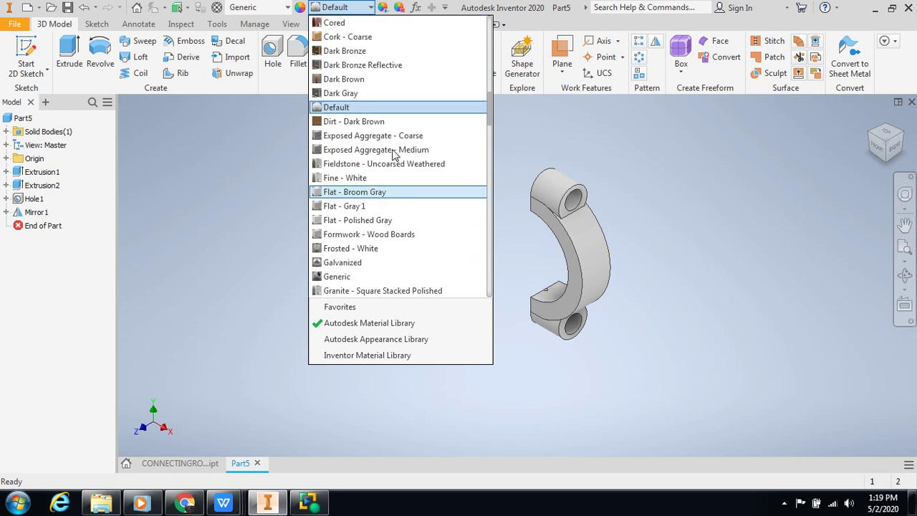
scroll(394, 154, "up", 2)
scroll(394, 155, "up", 3)
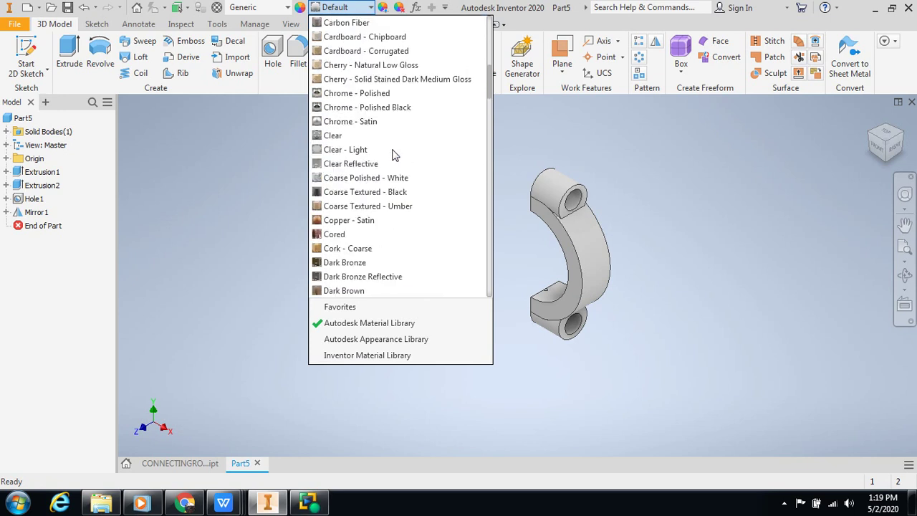
scroll(394, 154, "up", 9)
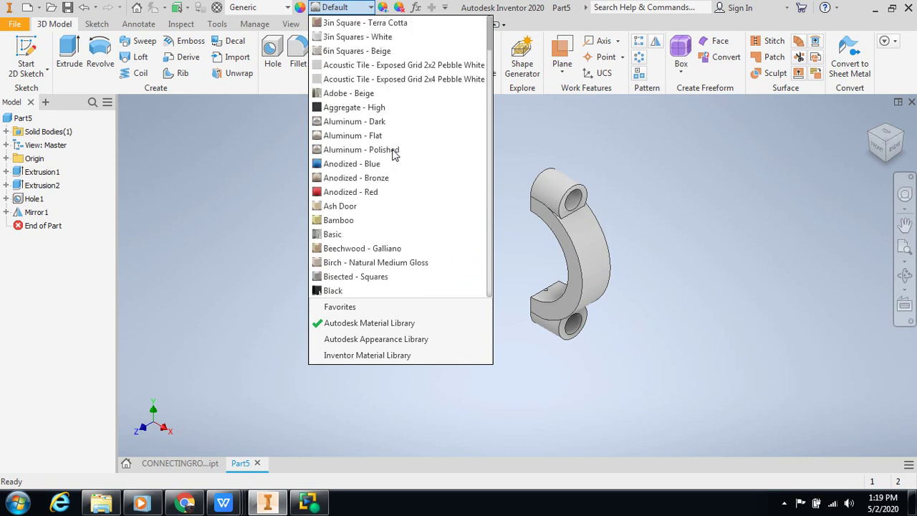
scroll(393, 154, "down", 9)
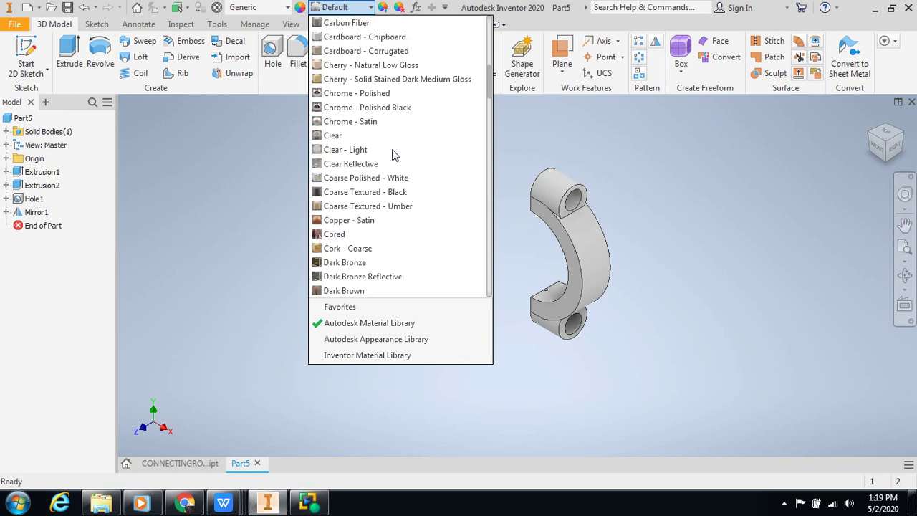
scroll(394, 154, "down", 8)
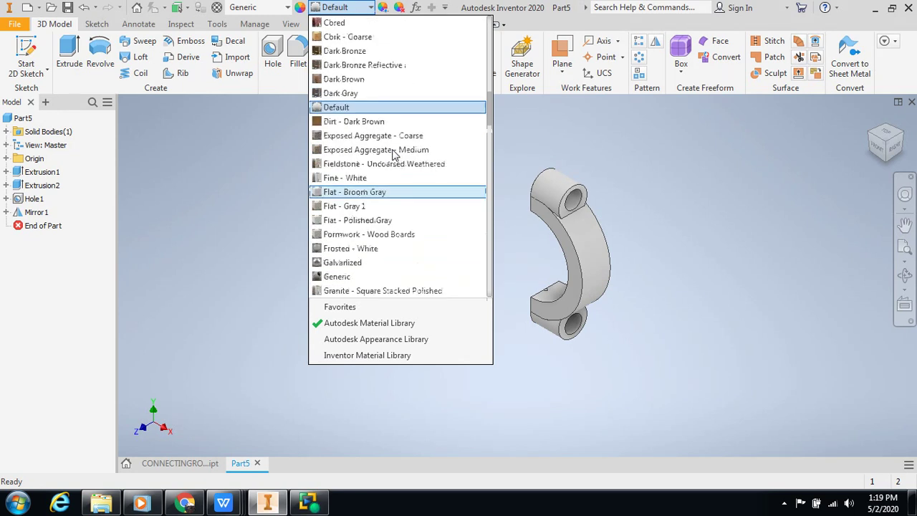
scroll(393, 154, "down", 5)
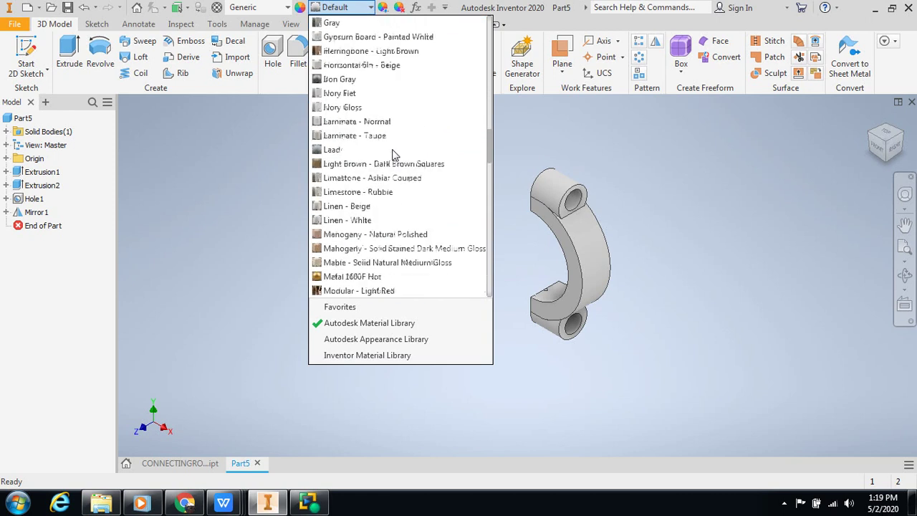
scroll(394, 154, "down", 2)
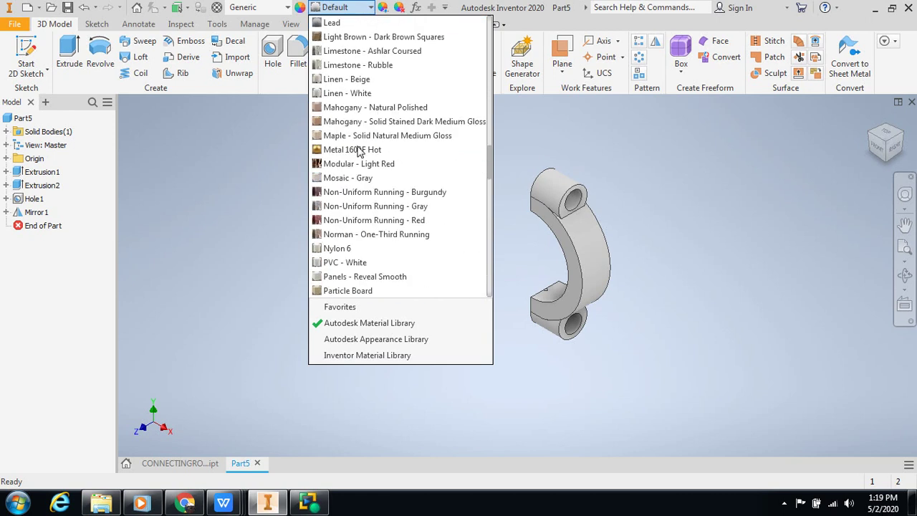
left_click(360, 152)
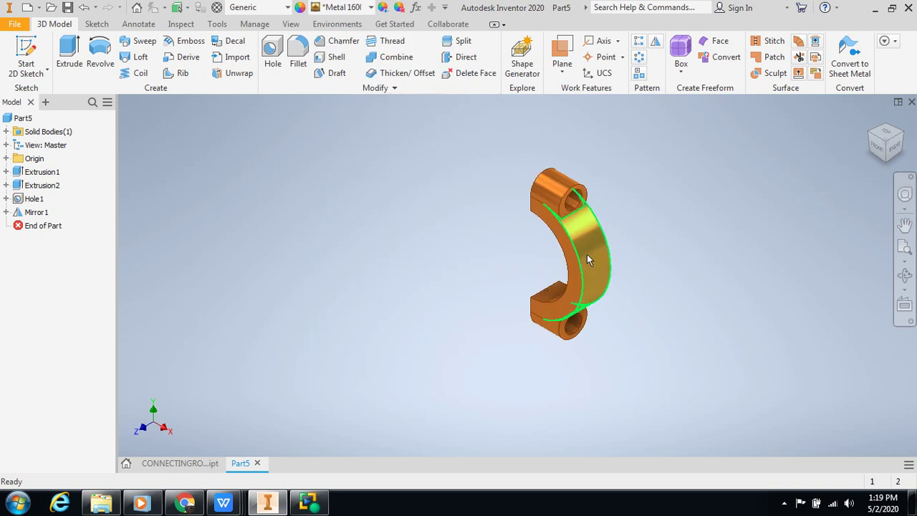
scroll(587, 258, "up", 5)
scroll(587, 258, "down", 4)
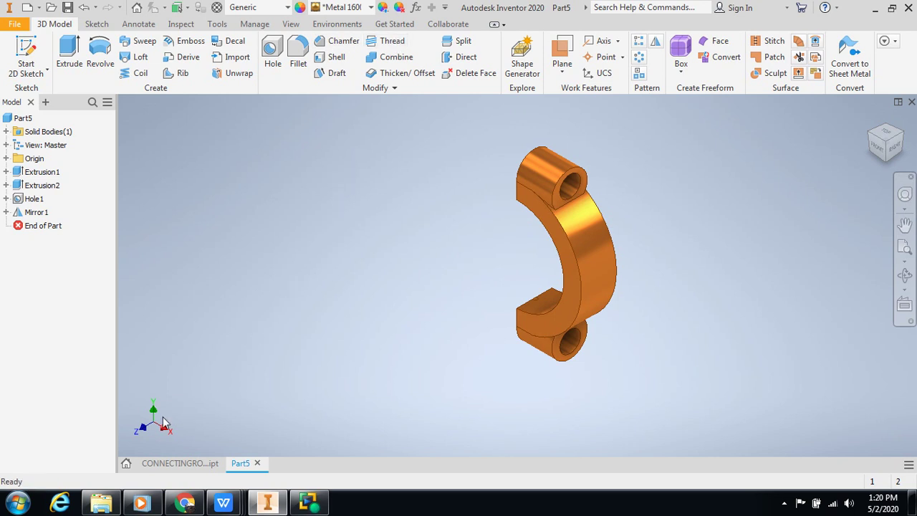
In the first connecting rod part, add full-depth ANSI Metric M1.8x0.35 threads, class 6H, to both boss holes
left_click(170, 464)
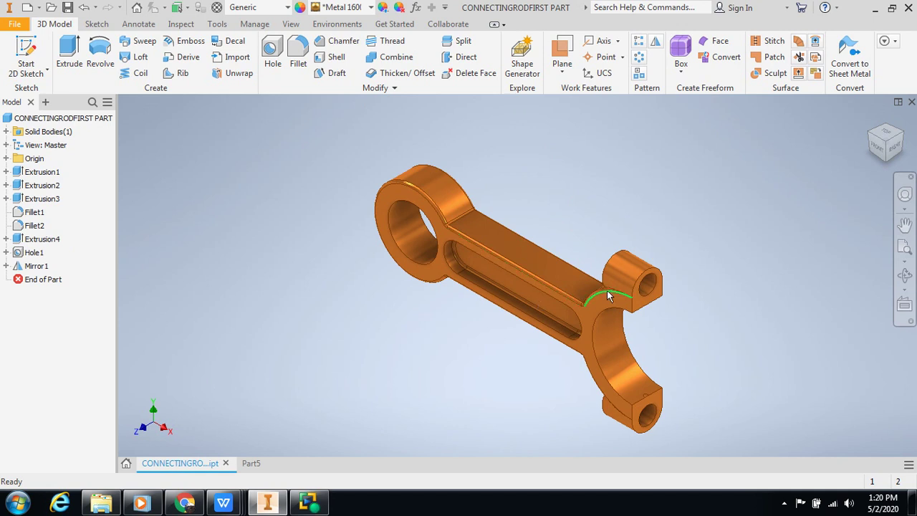
left_click(389, 41)
left_click(654, 282)
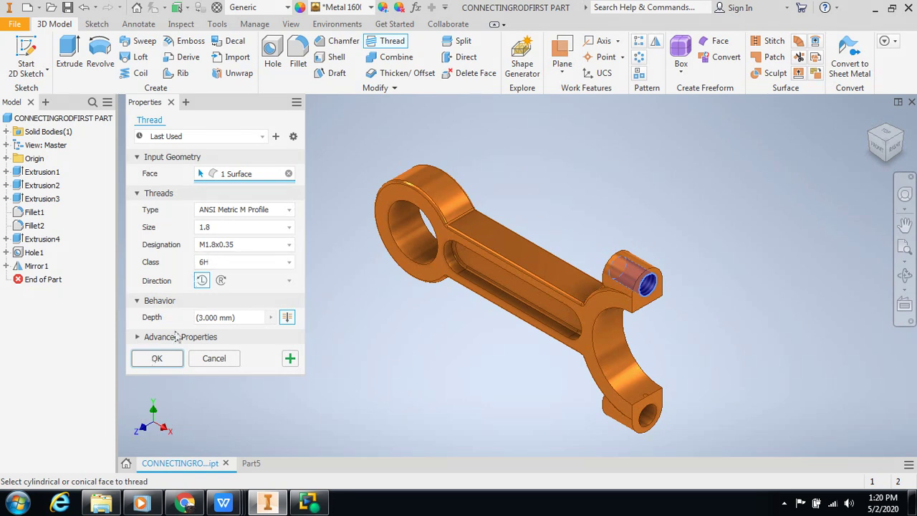
left_click(158, 359)
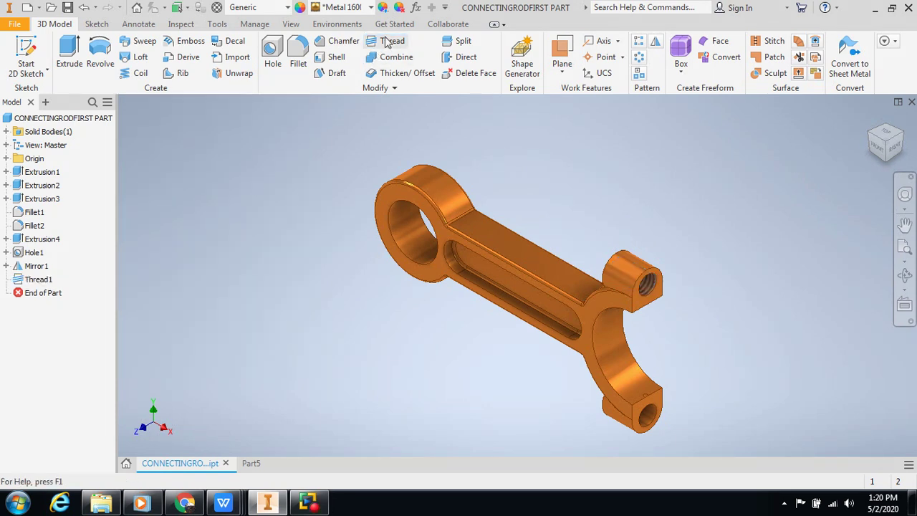
left_click(389, 41)
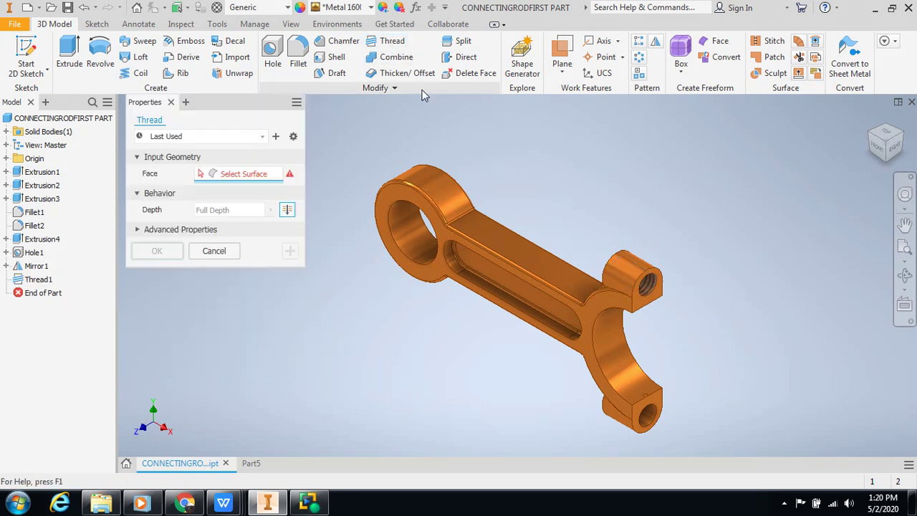
left_click(645, 416)
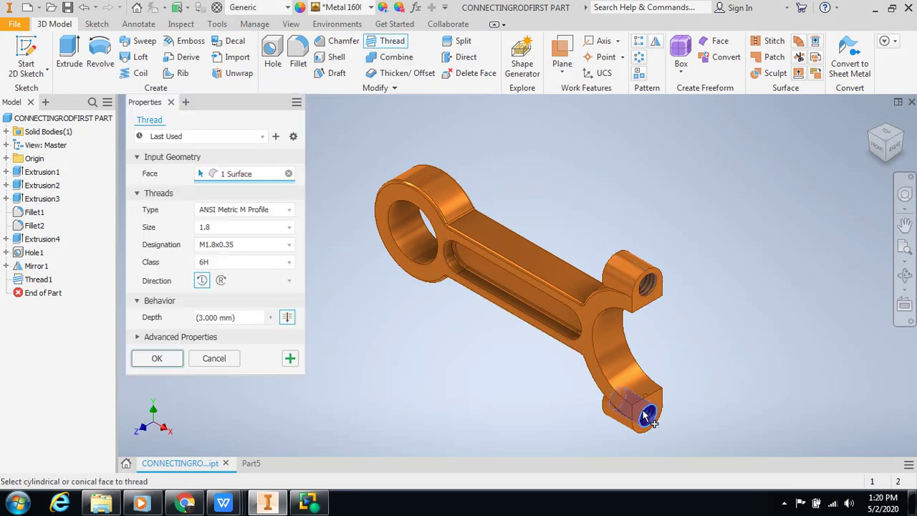
left_click(156, 360)
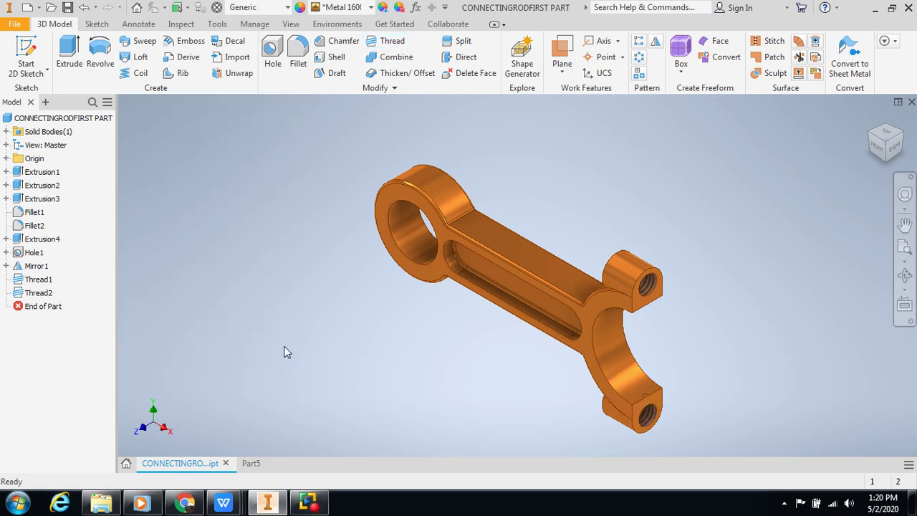
In the half-ring part, add full-depth ANSI Metric M1.8x0.35 threads, class 6H, to both boss holes
left_click(251, 463)
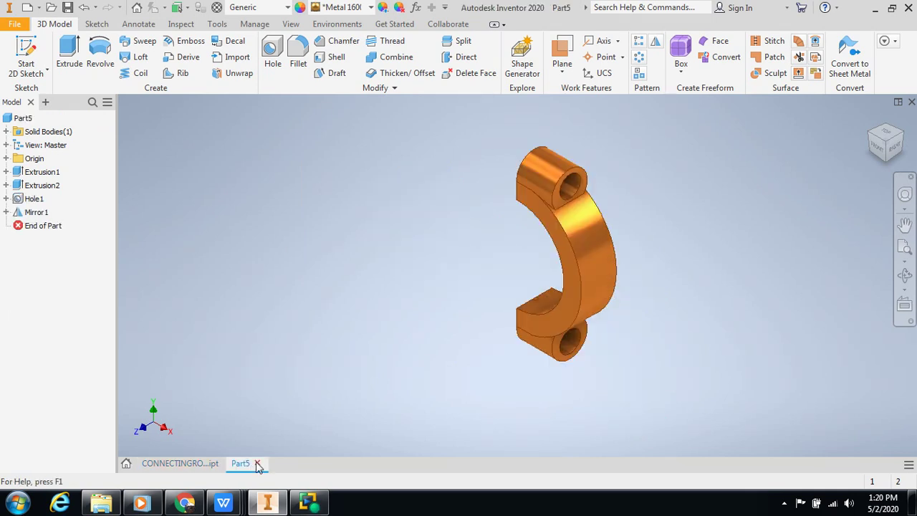
left_click(394, 45)
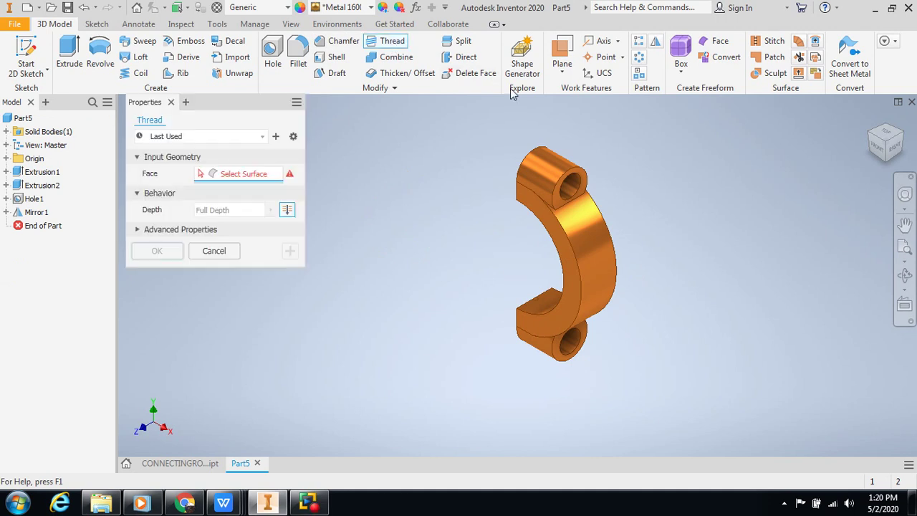
left_click(563, 184)
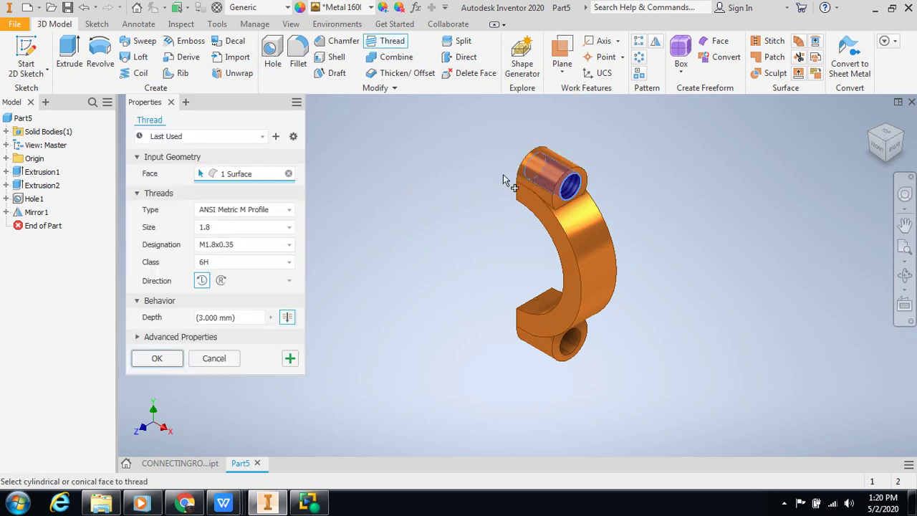
left_click(155, 358)
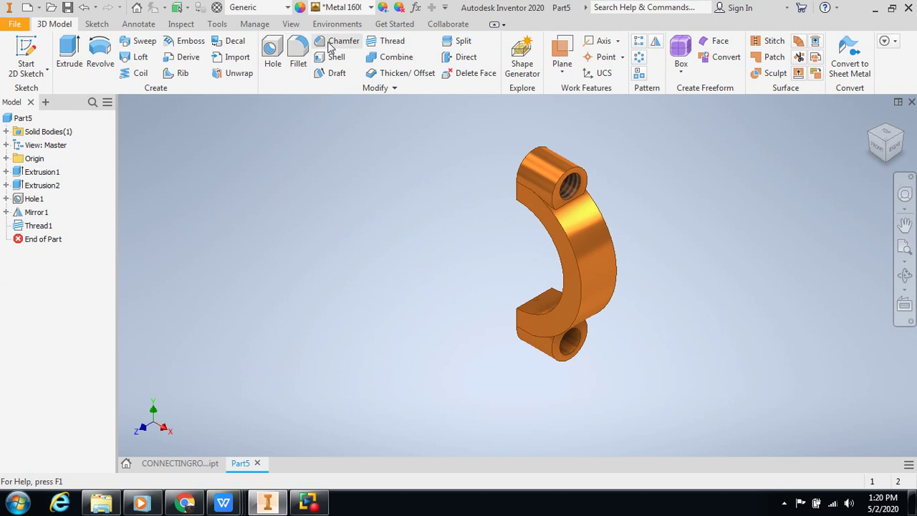
left_click(387, 43)
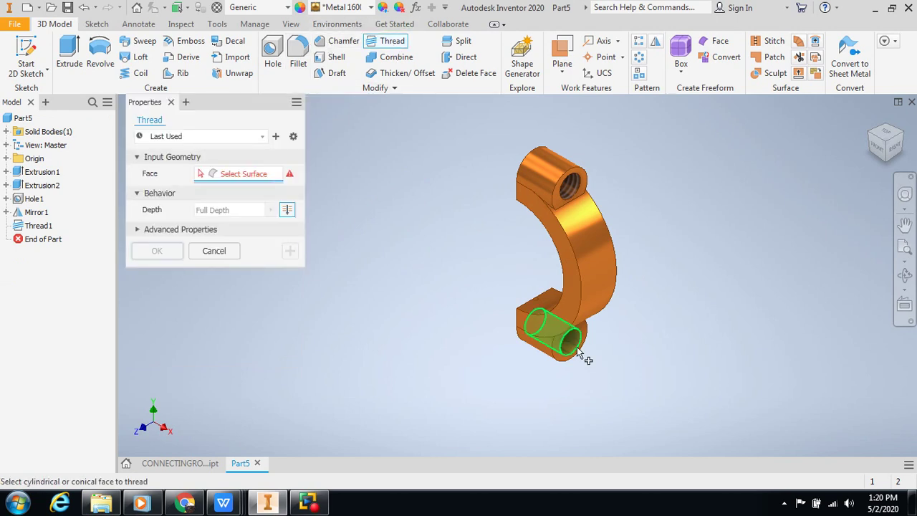
left_click(582, 356)
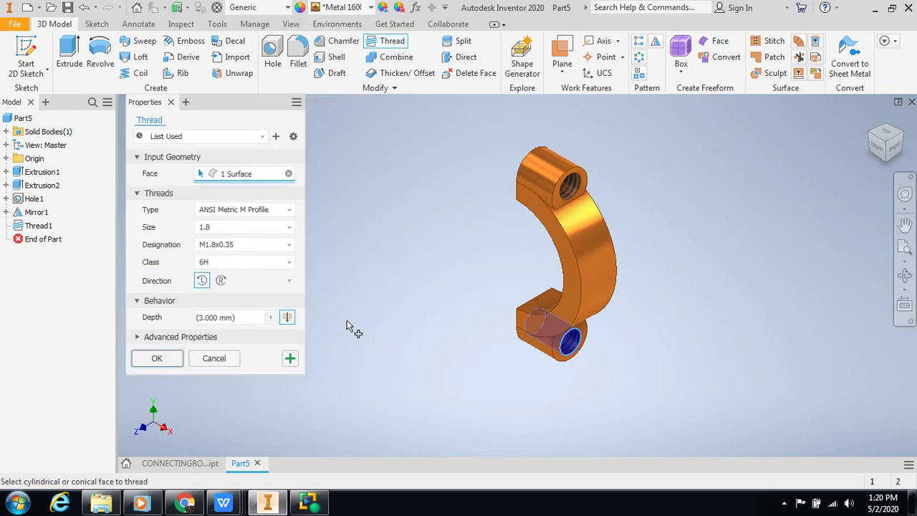
left_click(134, 361)
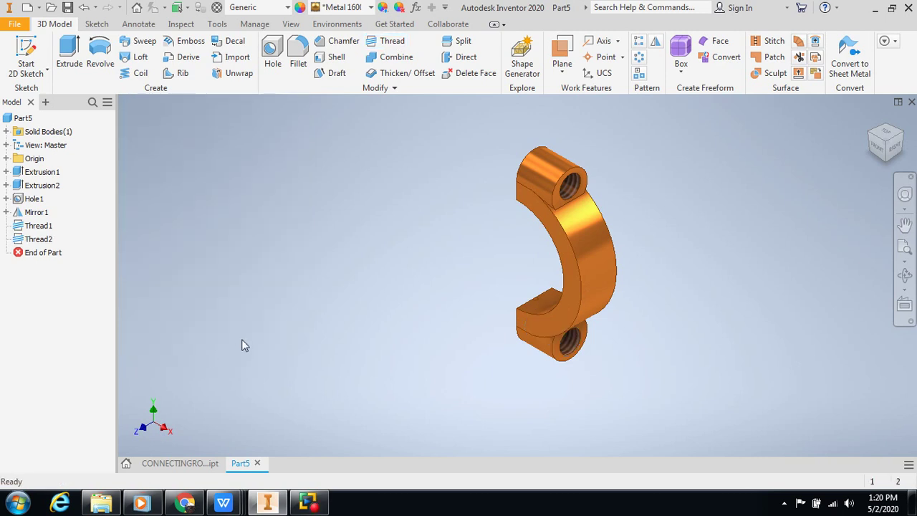
Fillet the two outer curved edges of the half ring with a 0.2 mm radius
scroll(372, 262, "up", 3)
scroll(374, 251, "down", 3)
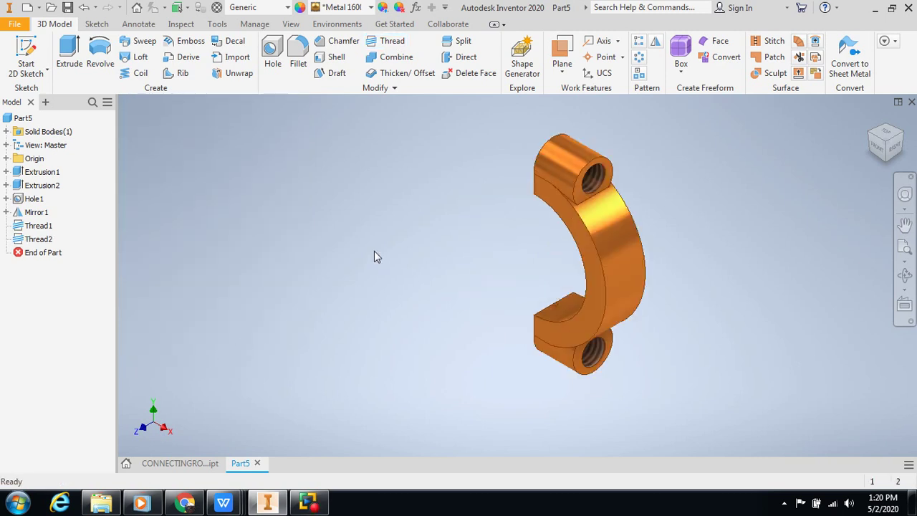
left_click(298, 56)
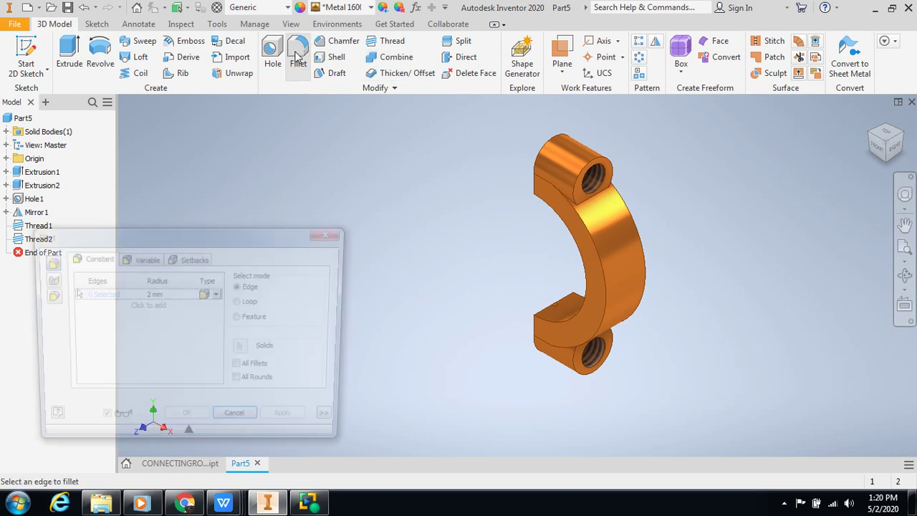
left_click(640, 301)
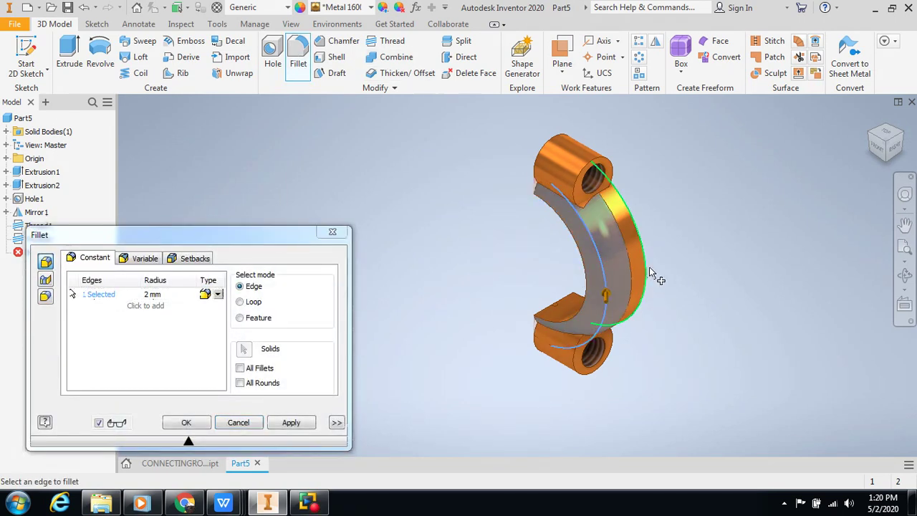
left_click(650, 276)
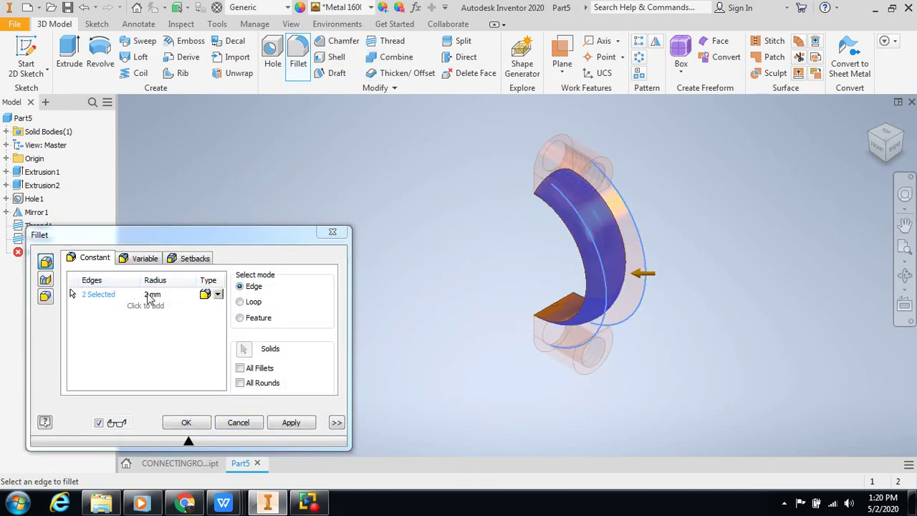
left_click(149, 299)
left_click(148, 295)
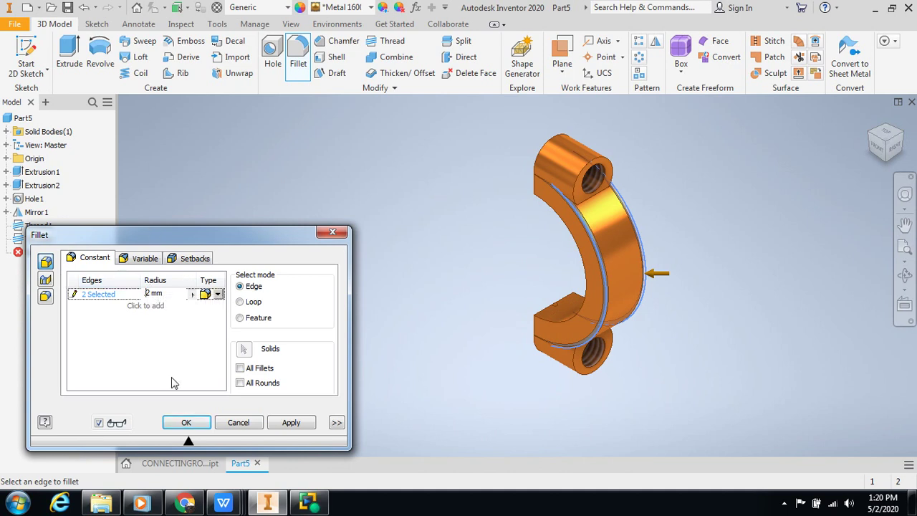
left_click(289, 424)
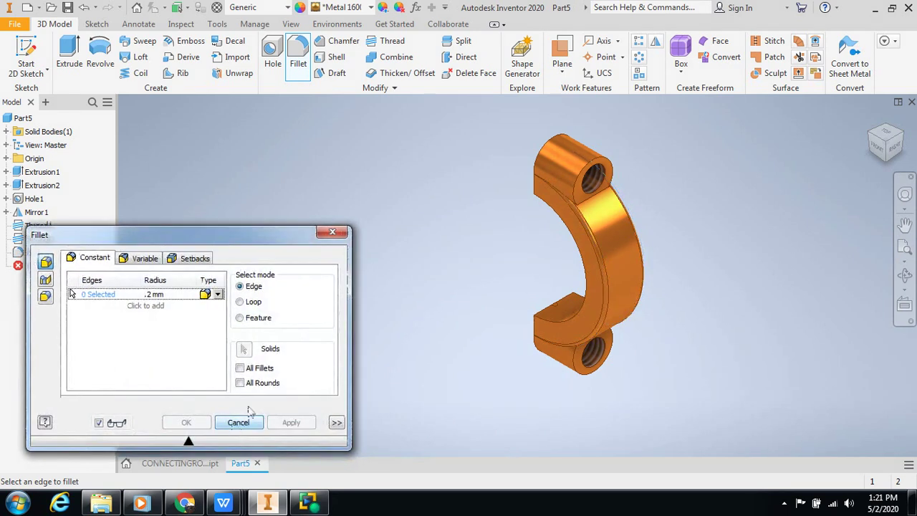
left_click(333, 232)
scroll(606, 294, "down", 3)
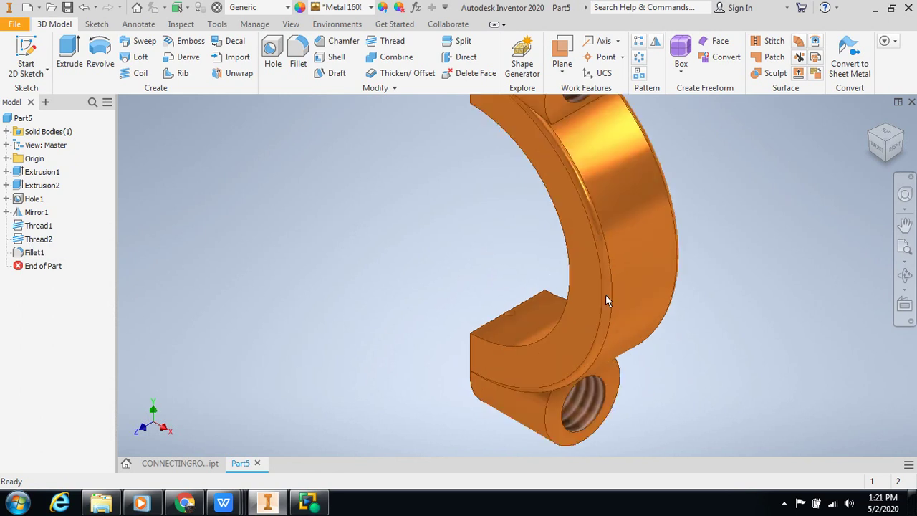
scroll(605, 295, "up", 5)
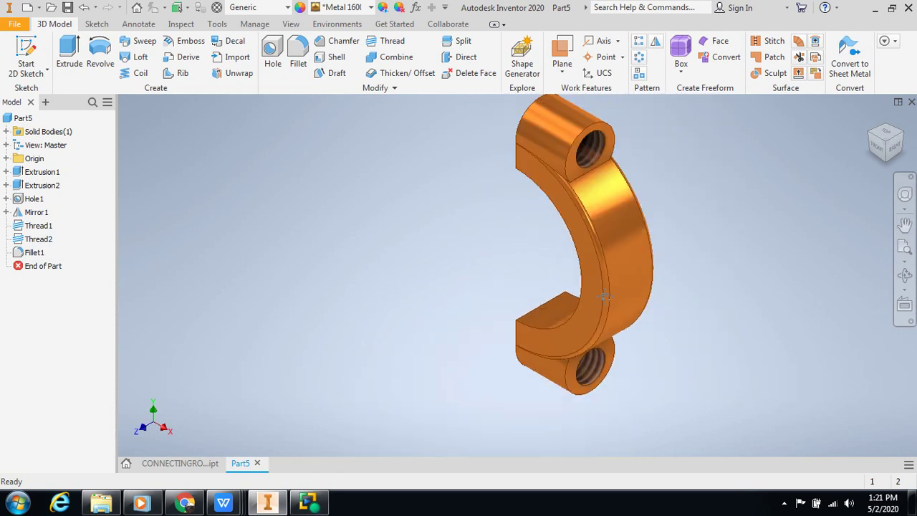
middle_click_drag(606, 295, 587, 360)
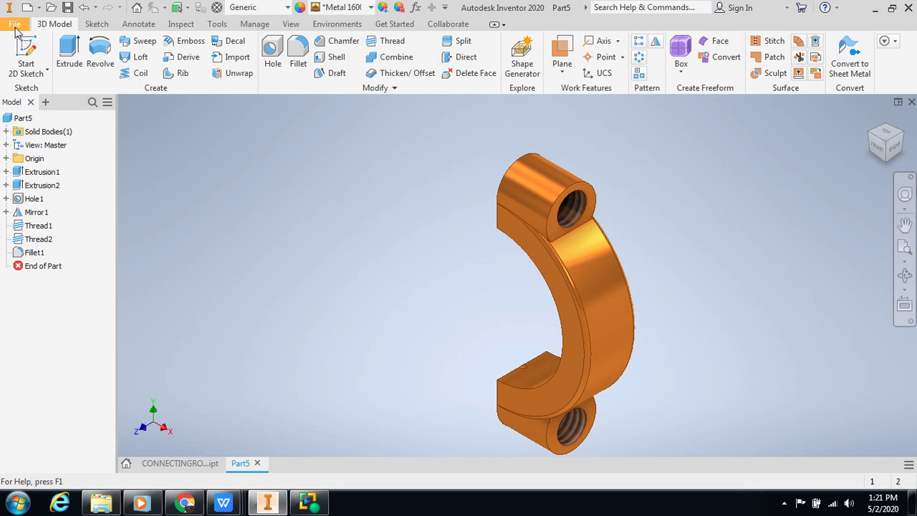
Save the half-ring part in the Slots folder under the file name CONNECTINGRODCAP
left_click(17, 26)
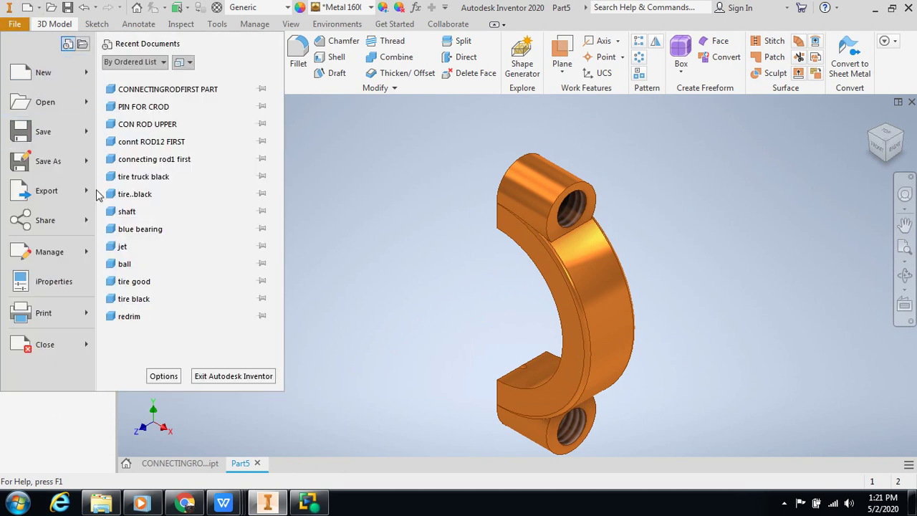
mouse_move(64, 193)
left_click(66, 160)
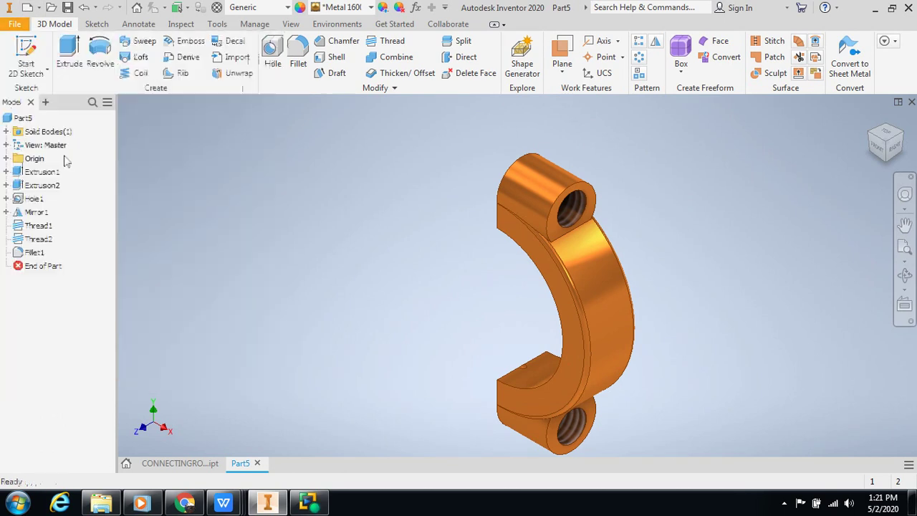
key("BackSpace")
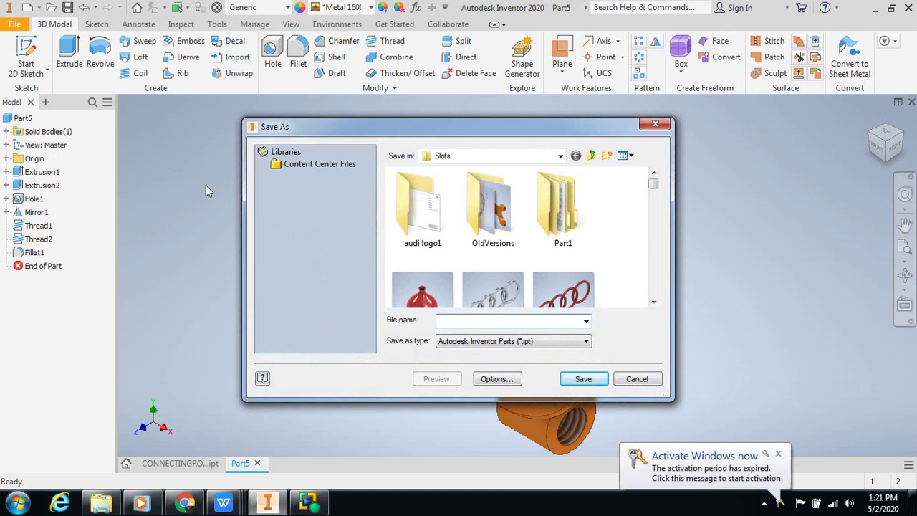
type("CONE")
key("BackSpace")
key("BackSpace")
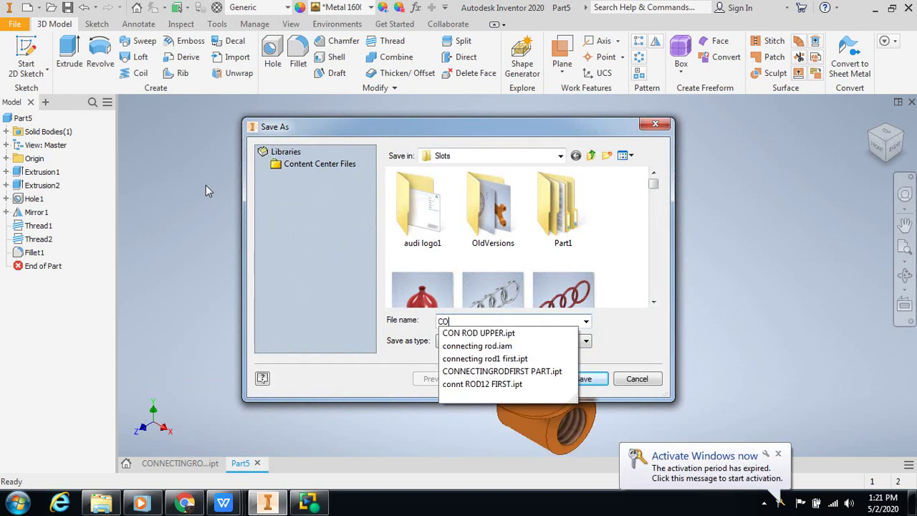
type("NNEC")
type("TIN")
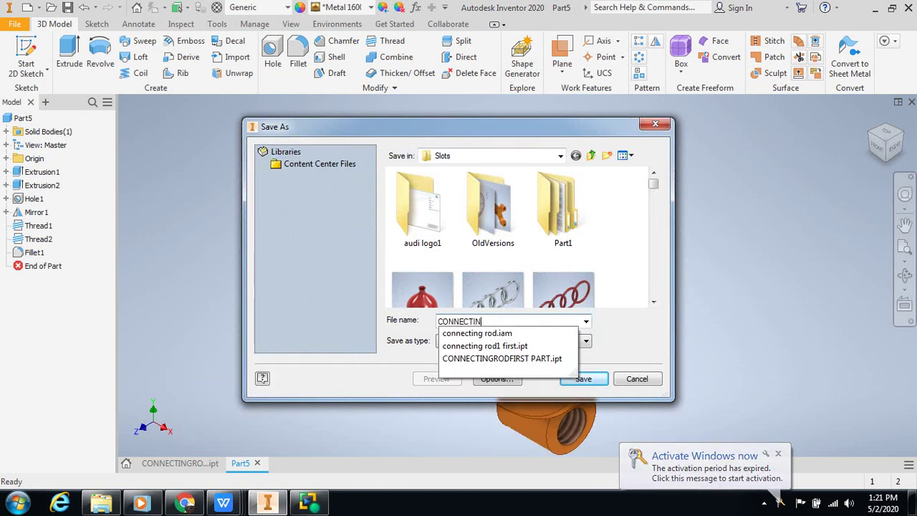
type("GRODCAP")
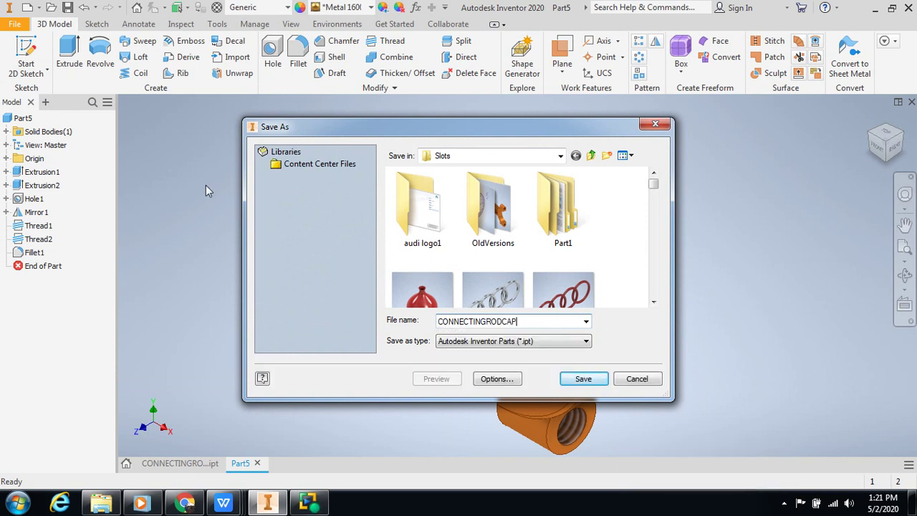
key("Return")
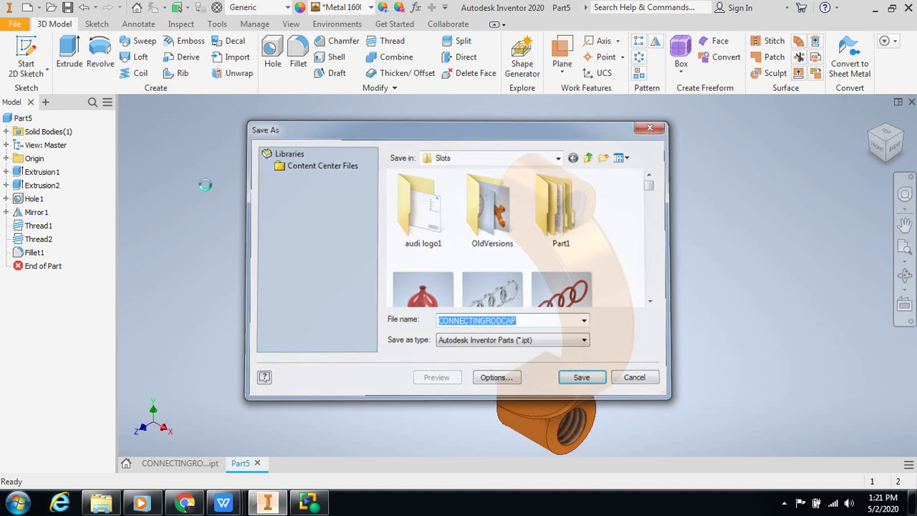
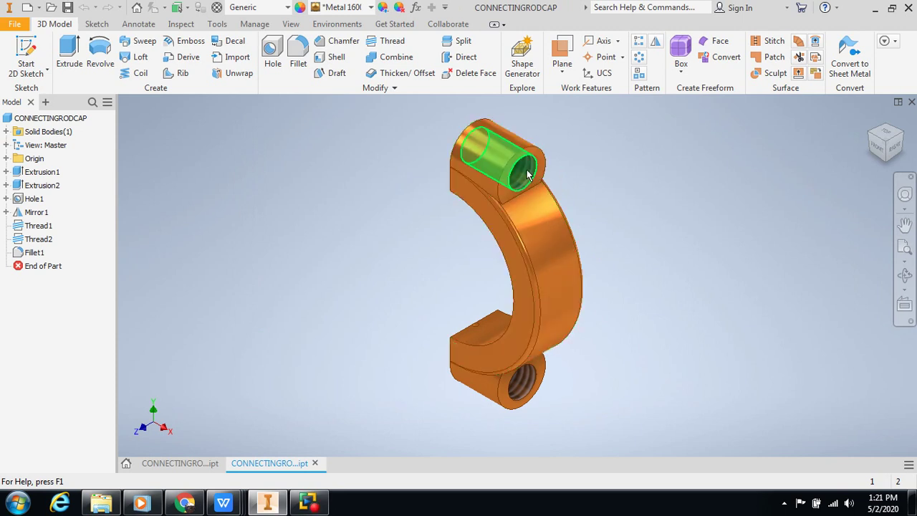
Create a new part from the Standard.ipt template and start a 2D sketch on the XY plane
mouse_move(528, 174)
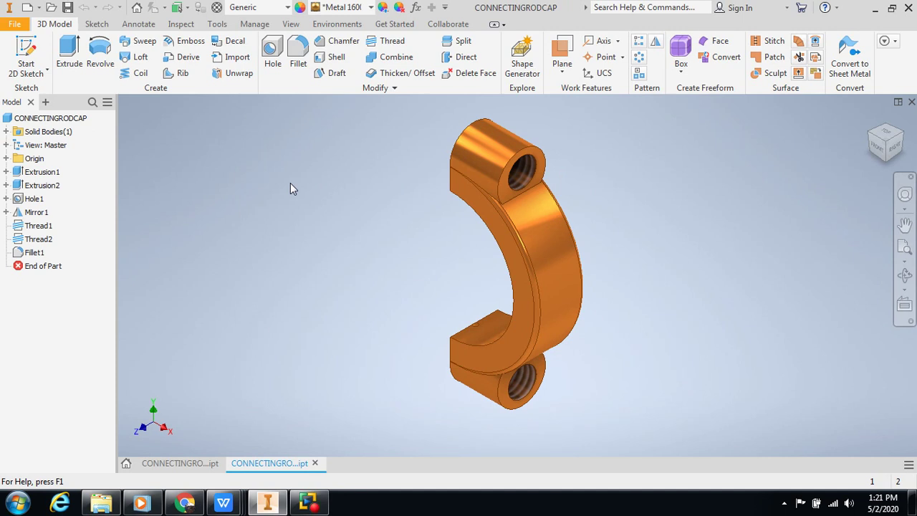
left_click(27, 8)
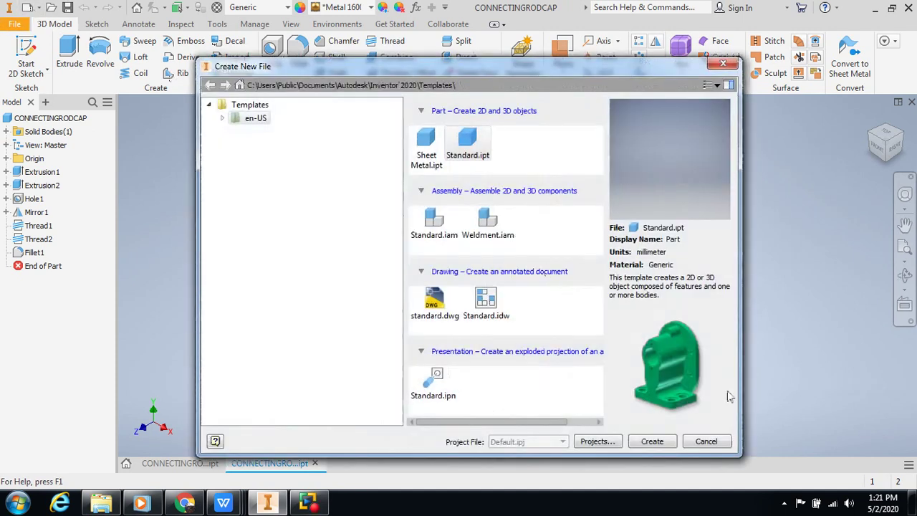
left_click(652, 443)
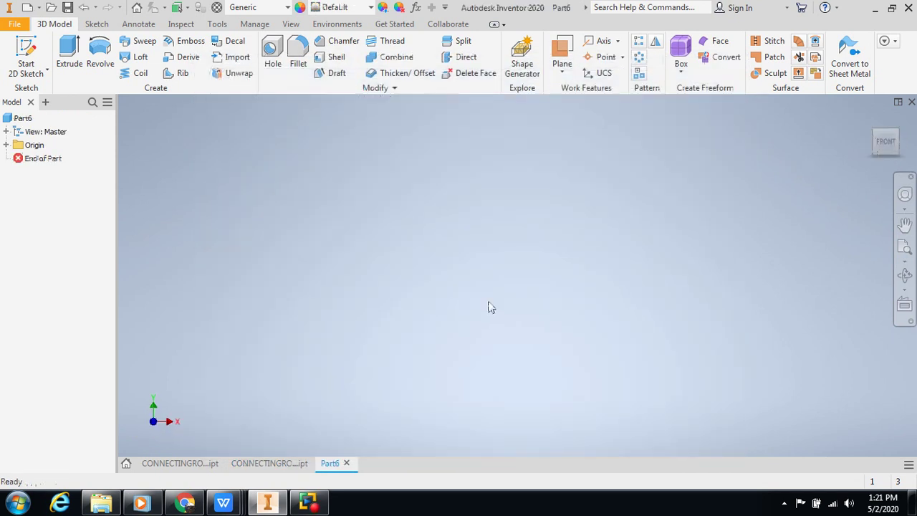
left_click(25, 57)
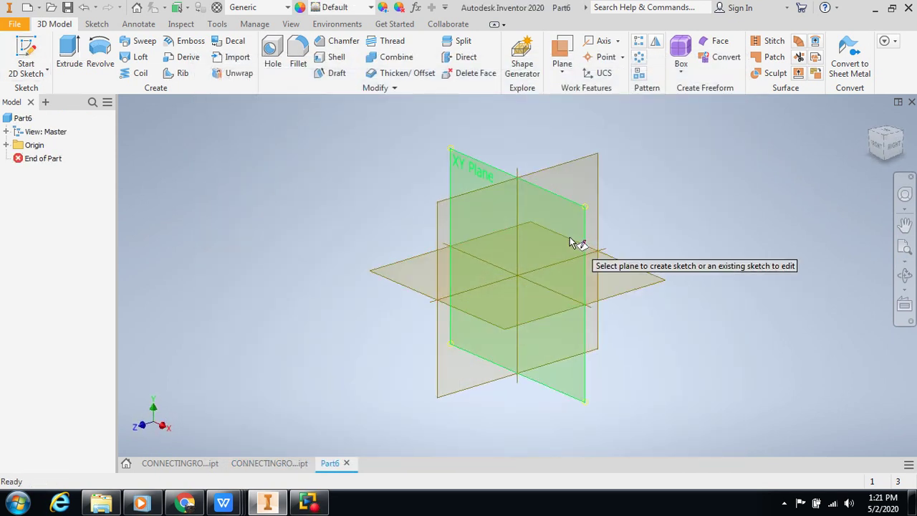
left_click(477, 182)
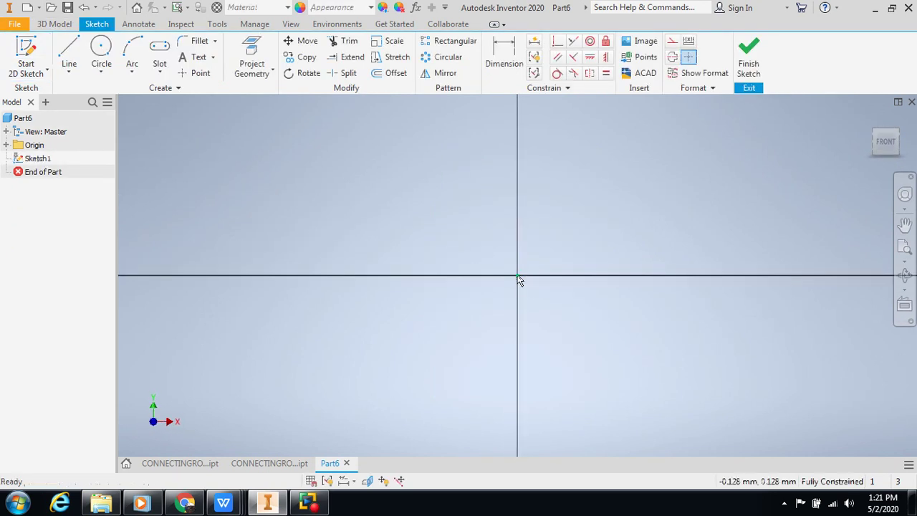
Sketch a 3 mm diameter circle centred on the horizontal axis just to the positive X side of the origin, and finish the sketch
left_click(101, 57)
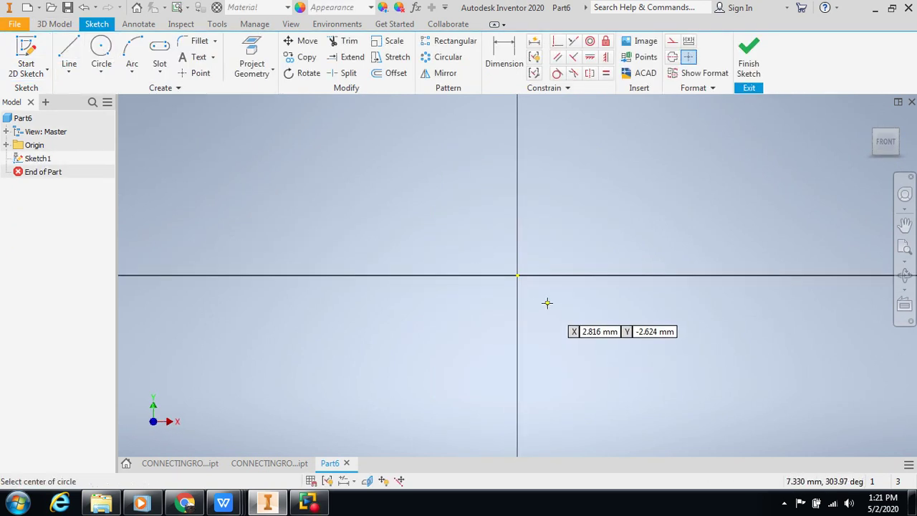
left_click(516, 277)
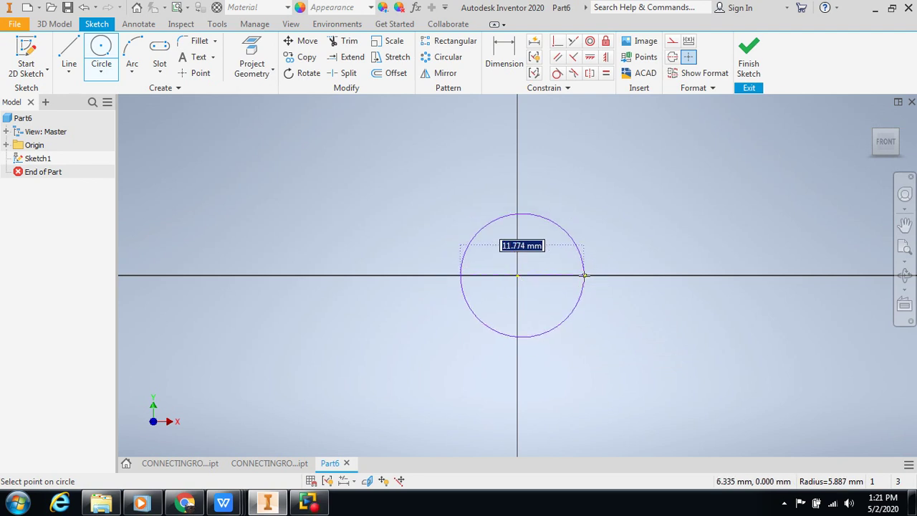
type("3")
key("Return")
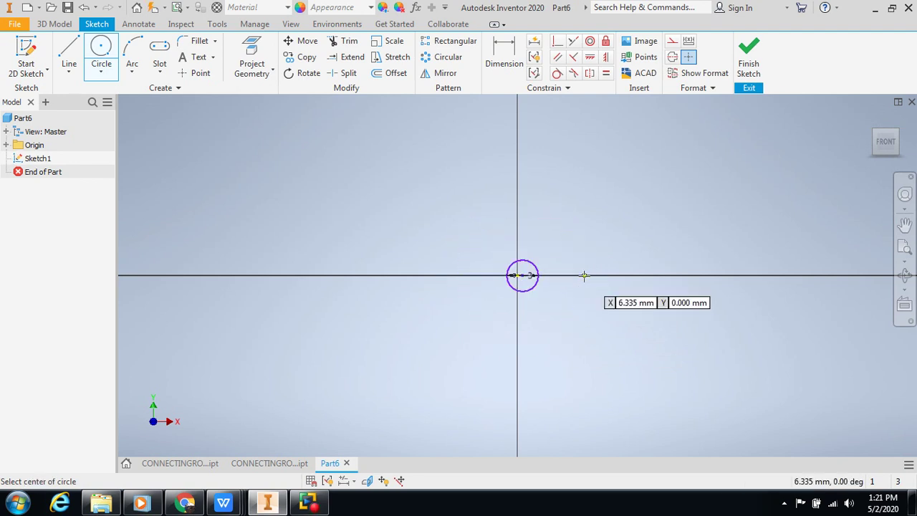
scroll(584, 276, "down", 2)
scroll(459, 322, "down", 2)
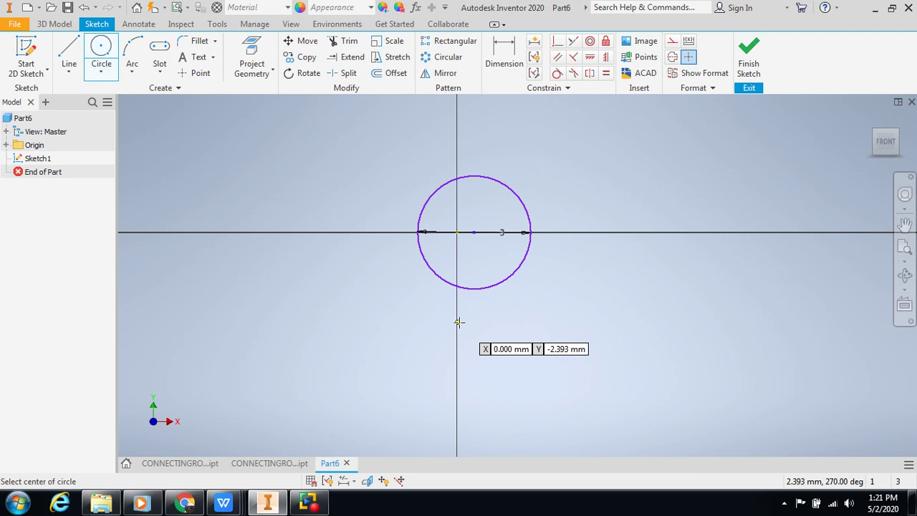
left_click(749, 56)
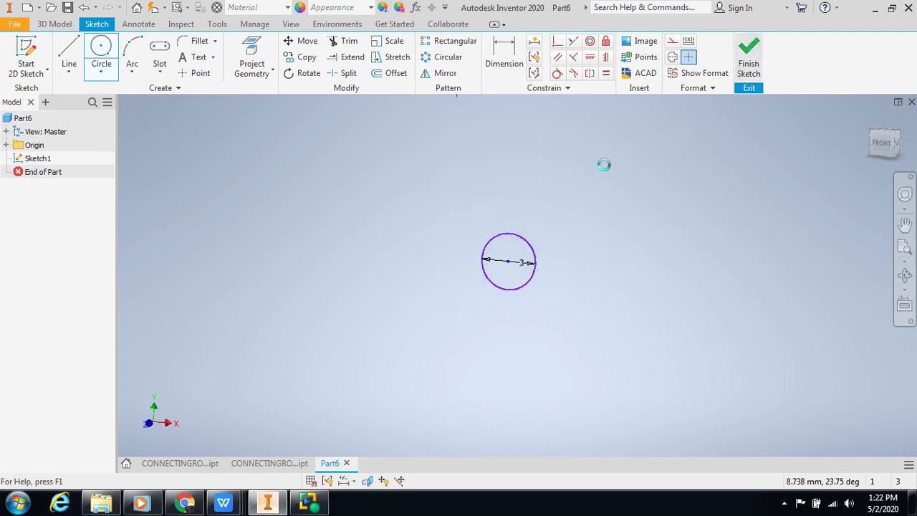
scroll(523, 271, "down", 5)
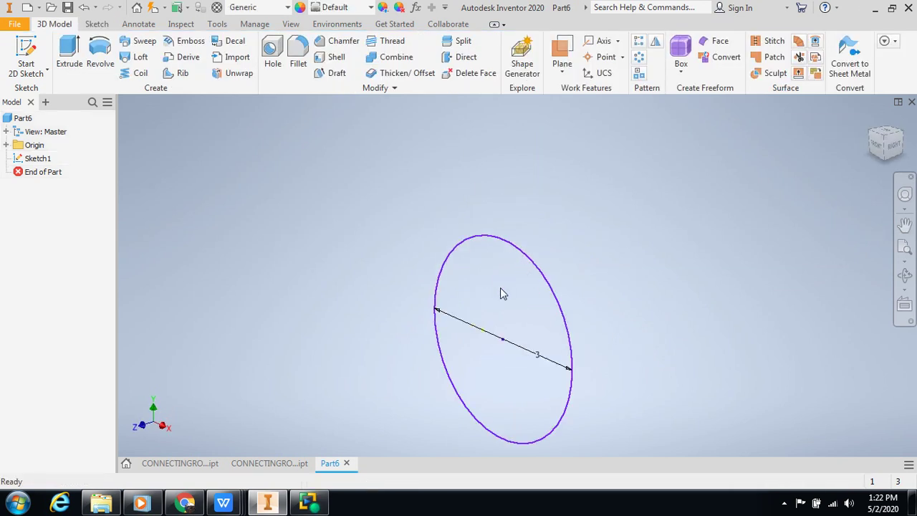
Extrude the 3 mm circle 2 mm in the default direction to form a solid disc
left_click(69, 54)
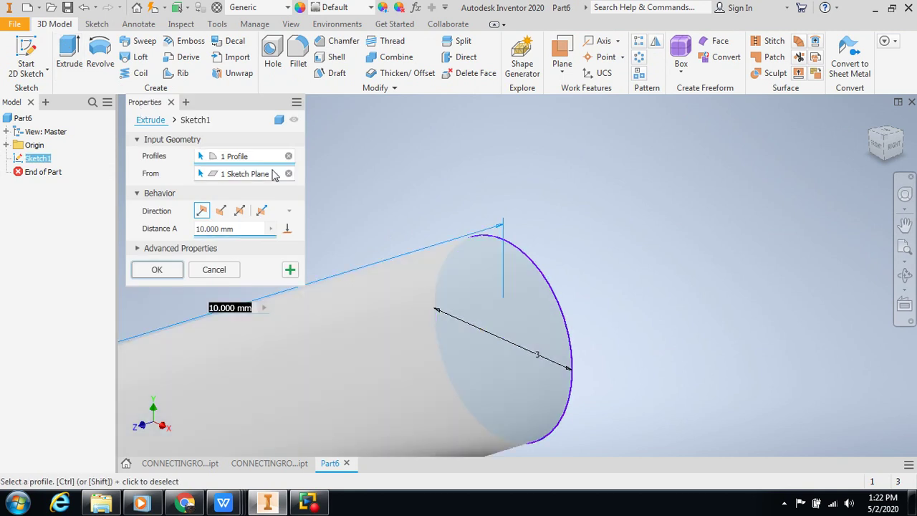
left_click(205, 228)
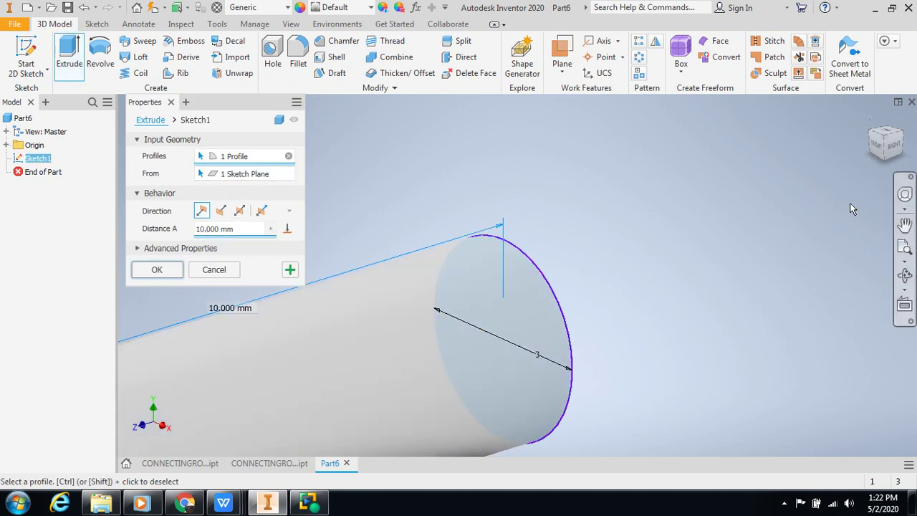
key("BackSpace")
key("BackSpace")
type("2")
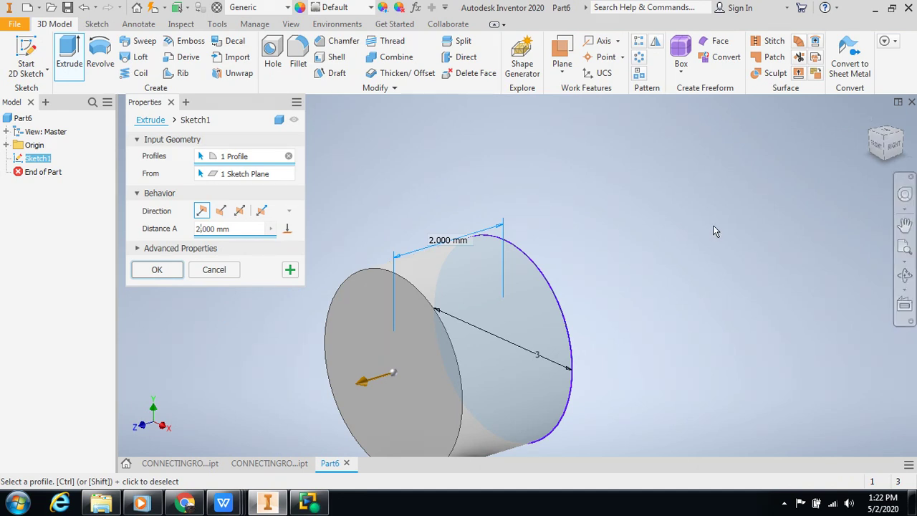
left_click(158, 272)
scroll(443, 299, "up", 2)
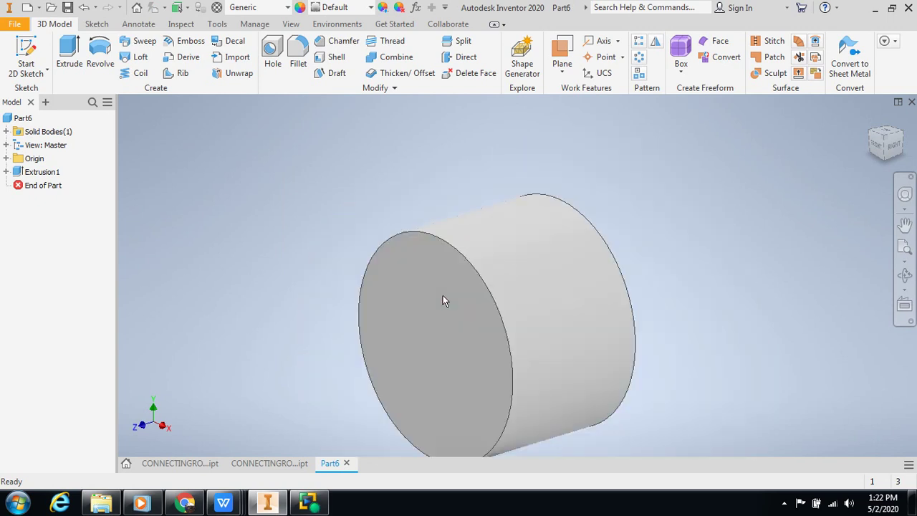
scroll(443, 301, "up", 2)
scroll(443, 301, "down", 2)
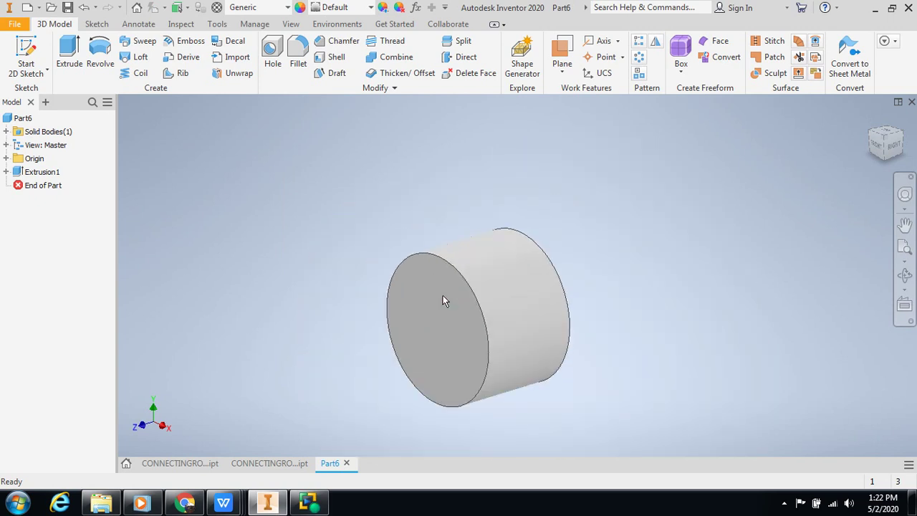
left_click(51, 179)
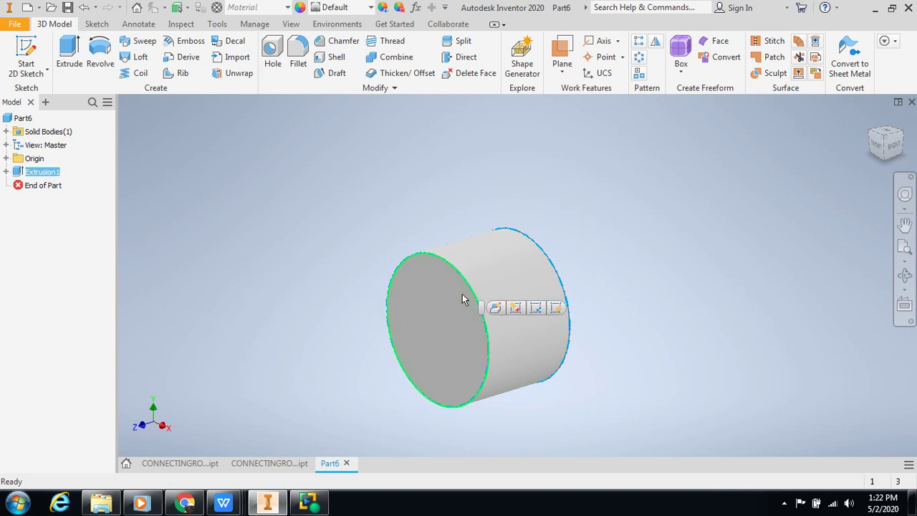
left_click(515, 308)
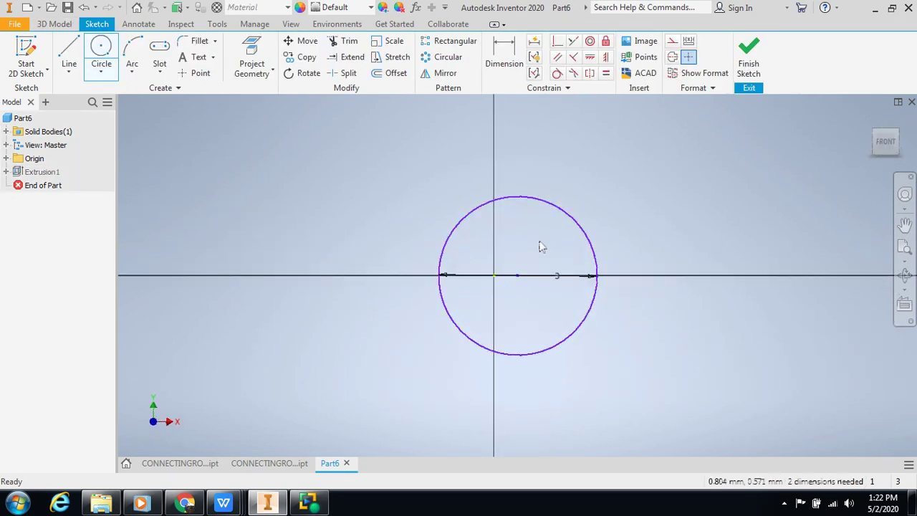
left_click(755, 56)
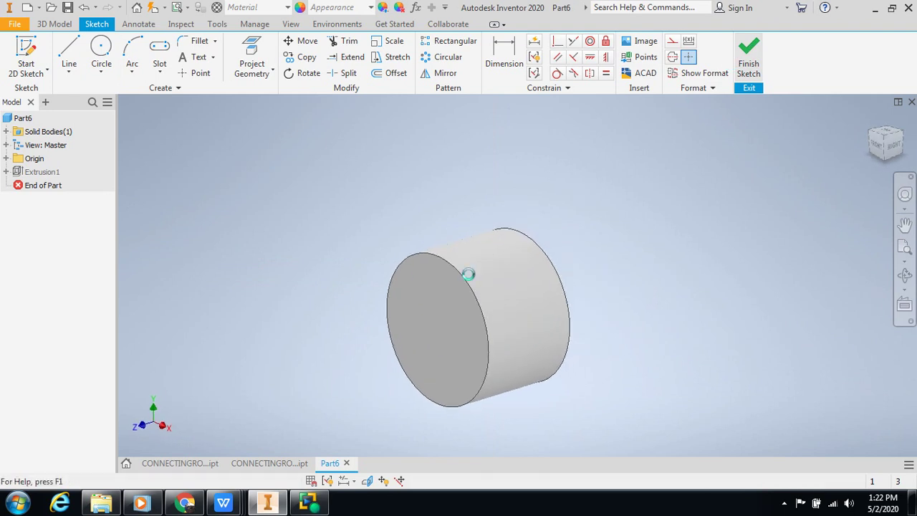
Edit the disc's extrusion and set its distance to 1.5 mm, keeping the default direction
left_click(6, 172)
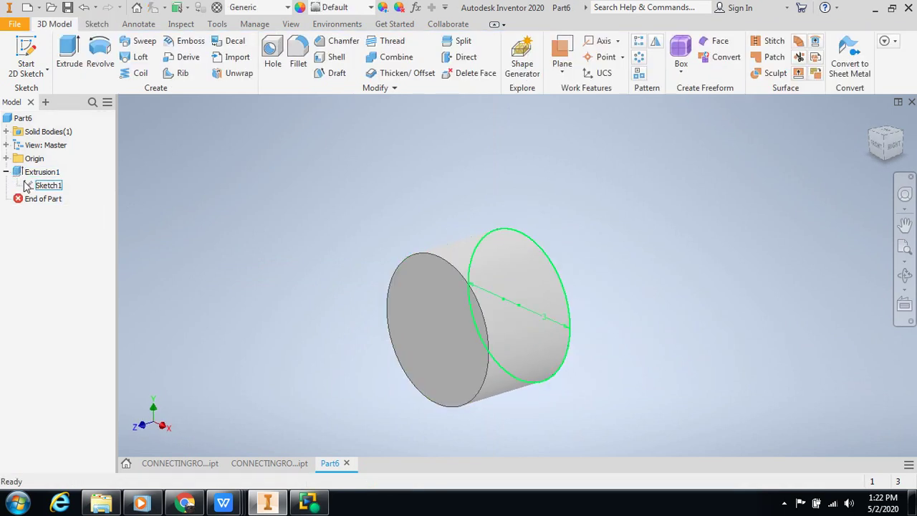
left_click(32, 173)
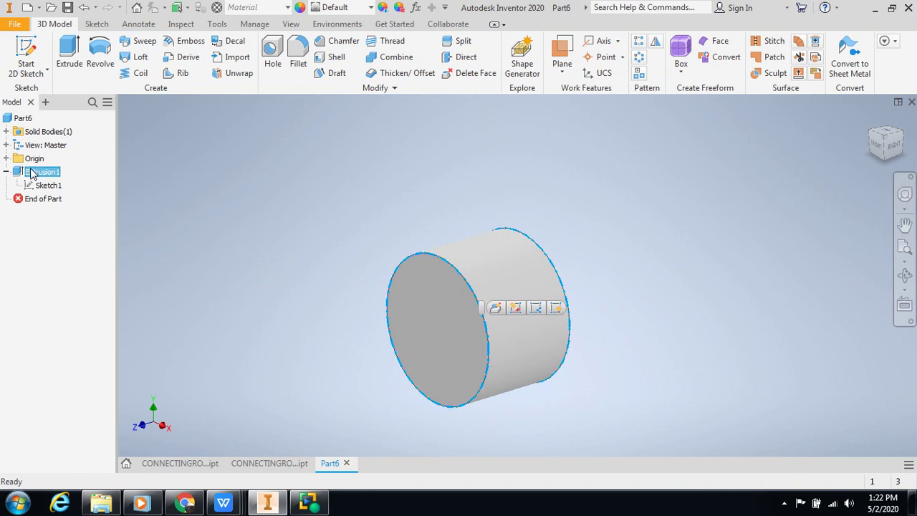
left_click(495, 309)
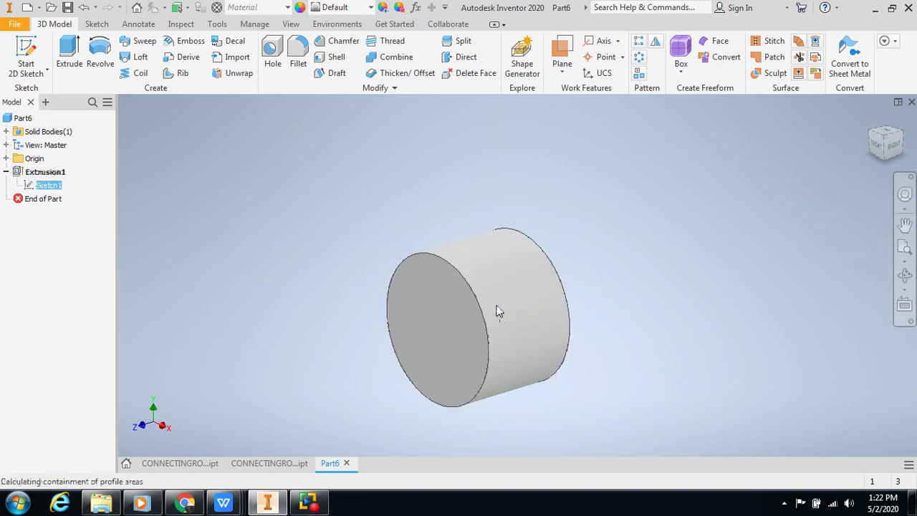
left_click(198, 229)
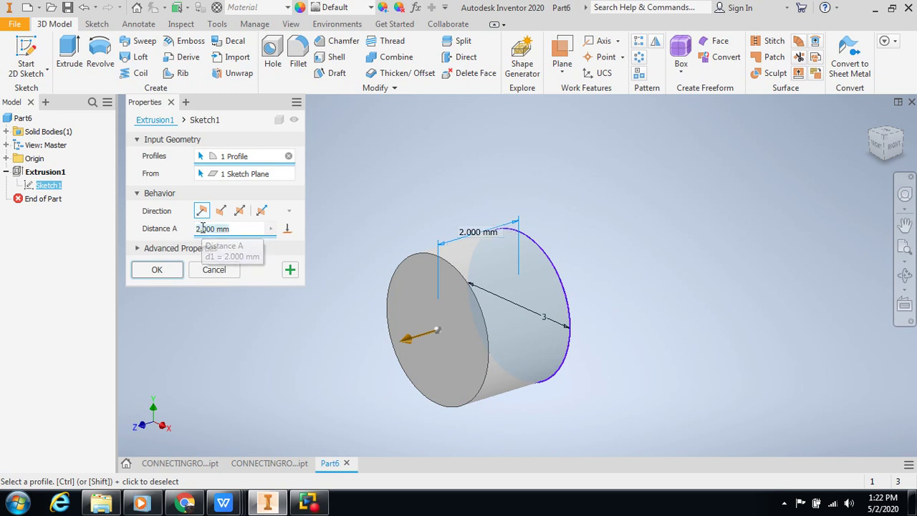
key("Delete")
type("1,")
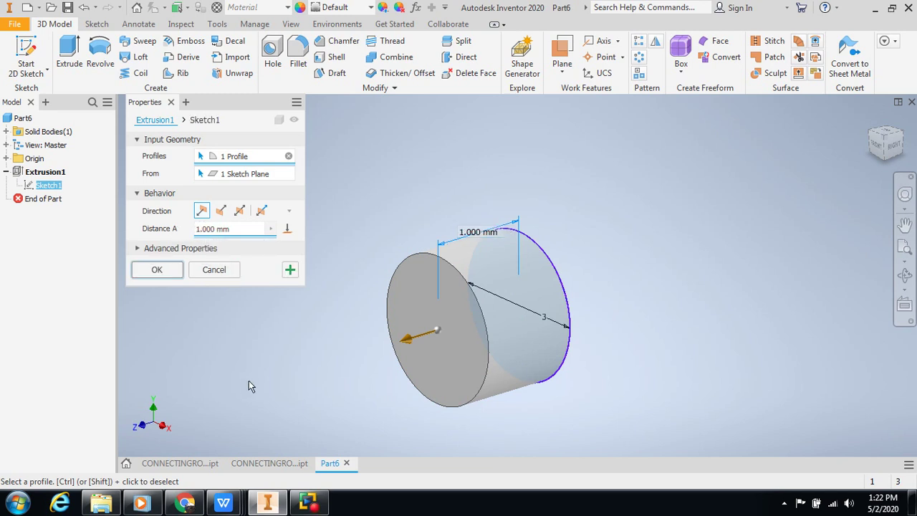
key("BackSpace")
type(".5")
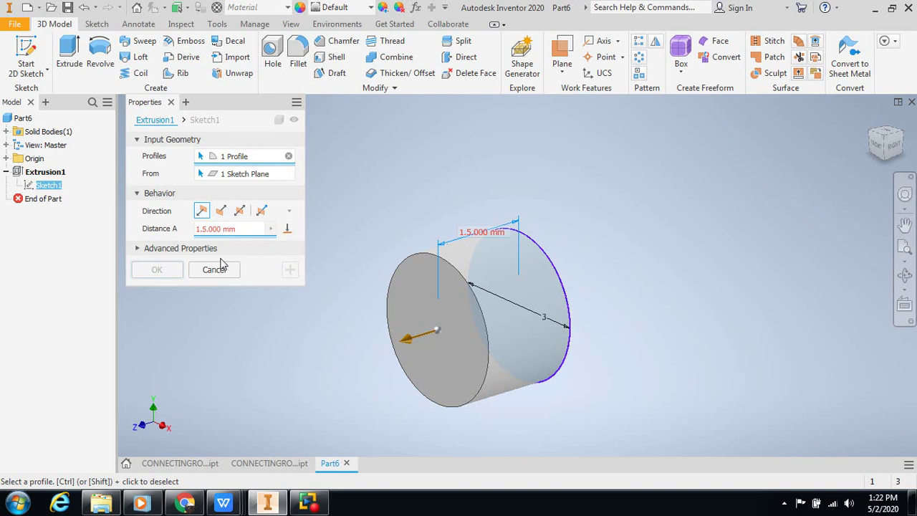
left_click(220, 215)
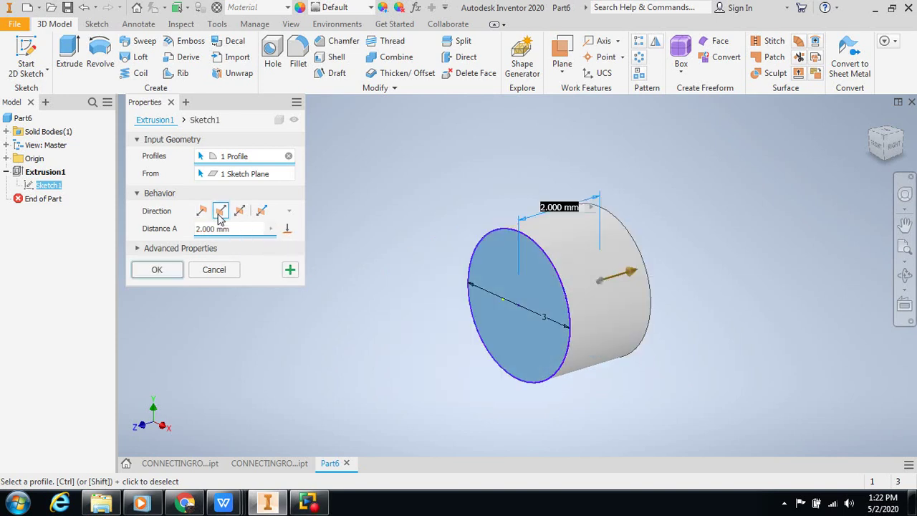
left_click(201, 210)
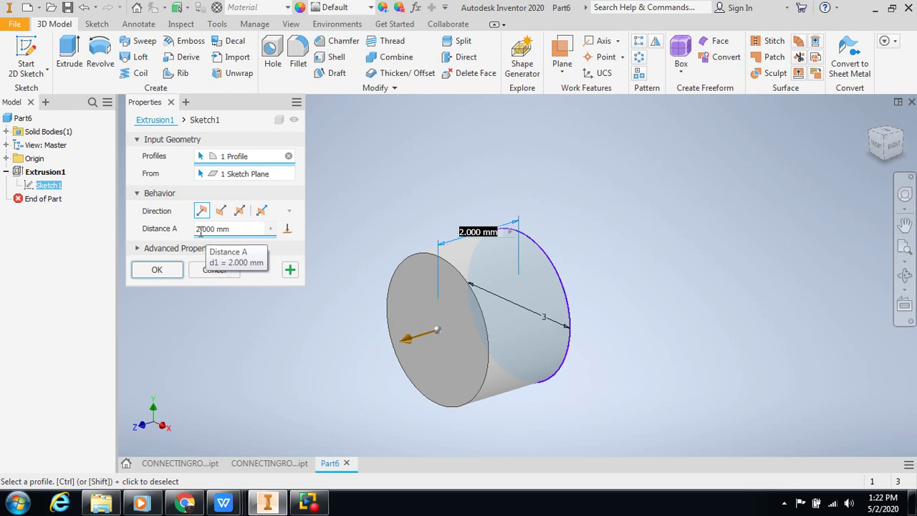
left_click(204, 229)
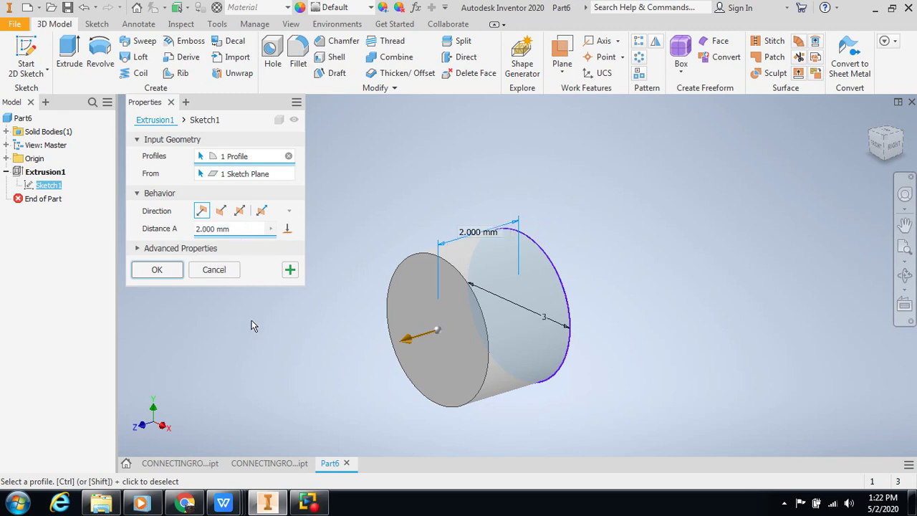
key("BackSpace")
key("BackSpace")
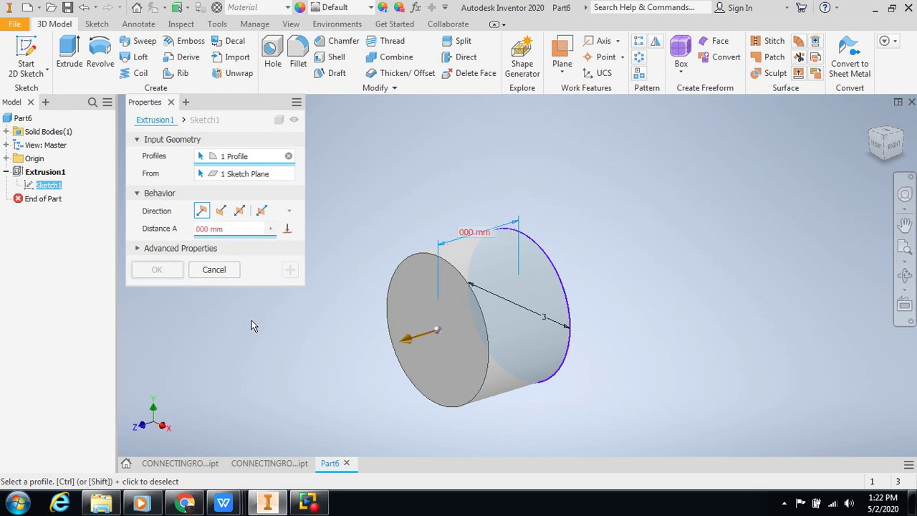
type("1.5")
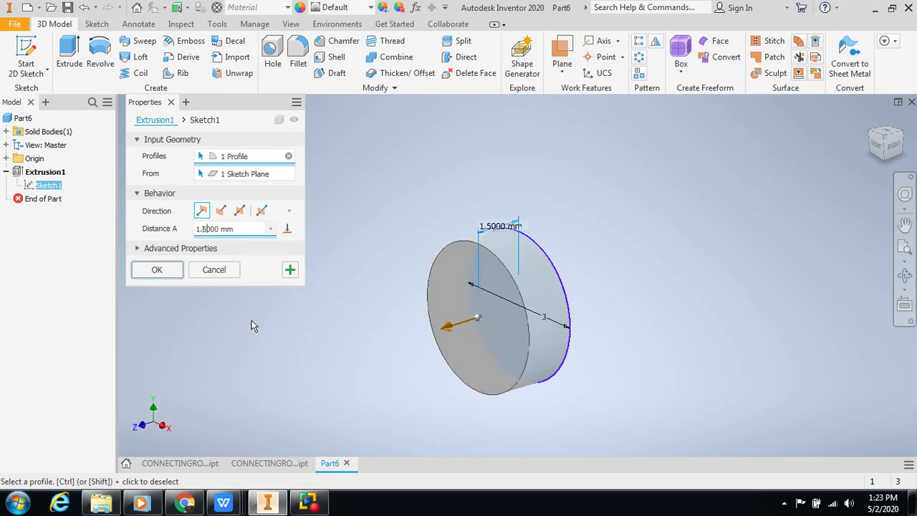
left_click(158, 271)
scroll(390, 273, "up", 2)
scroll(391, 274, "down", 2)
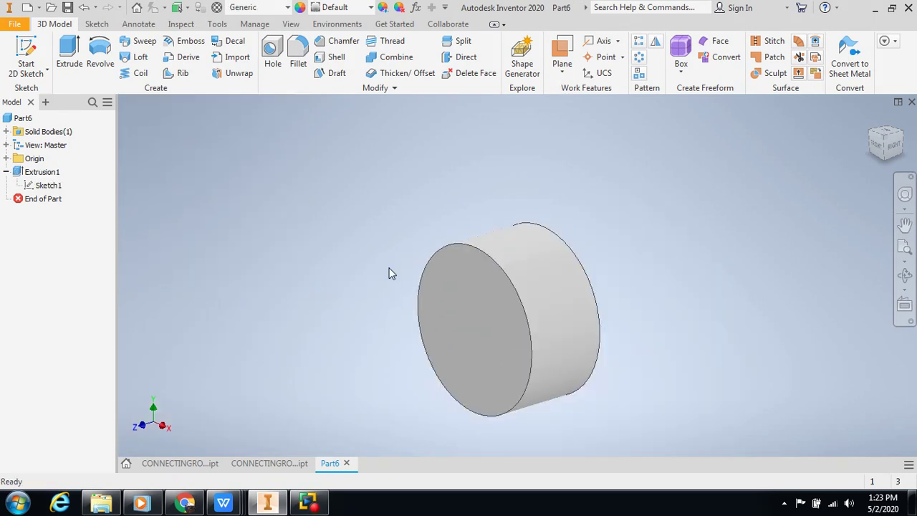
Start a sketch on the disc's front face, draw a concentric circle 1.778 mm in diameter, and finish the sketch
left_click(485, 320)
left_click(586, 322)
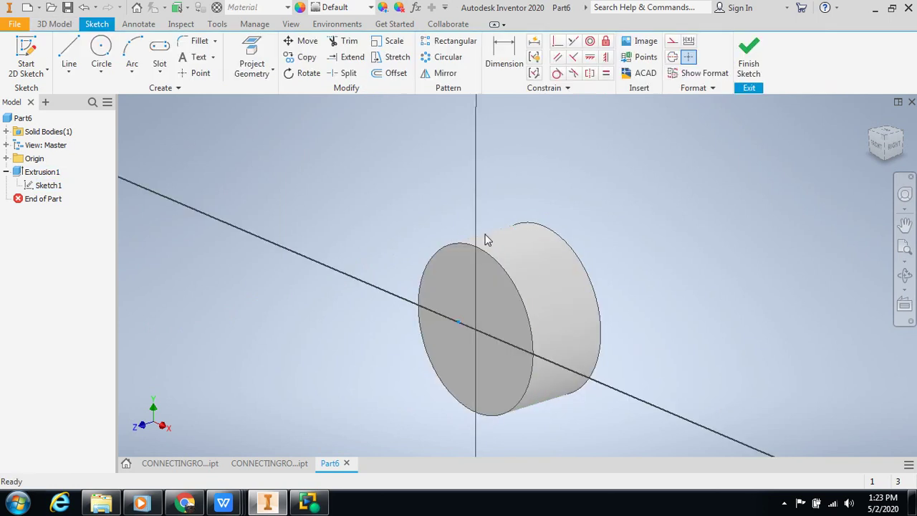
left_click(101, 47)
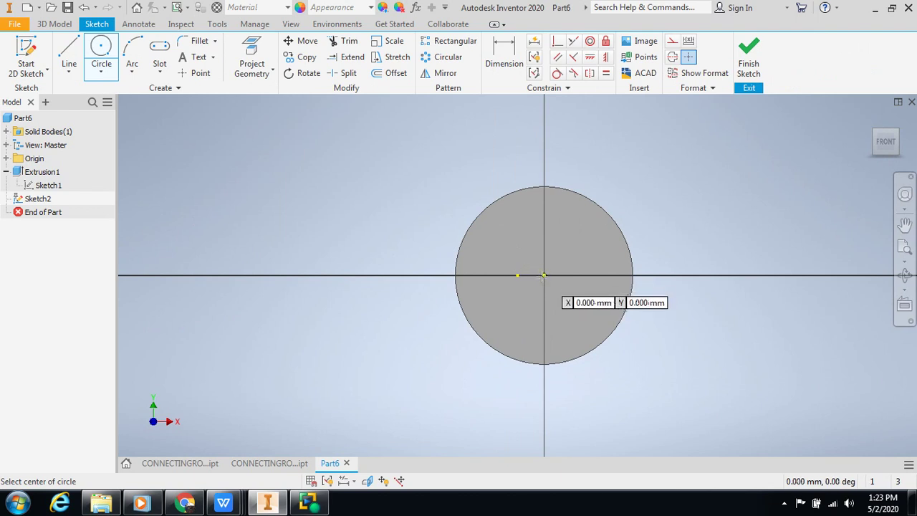
scroll(543, 275, "up", 2)
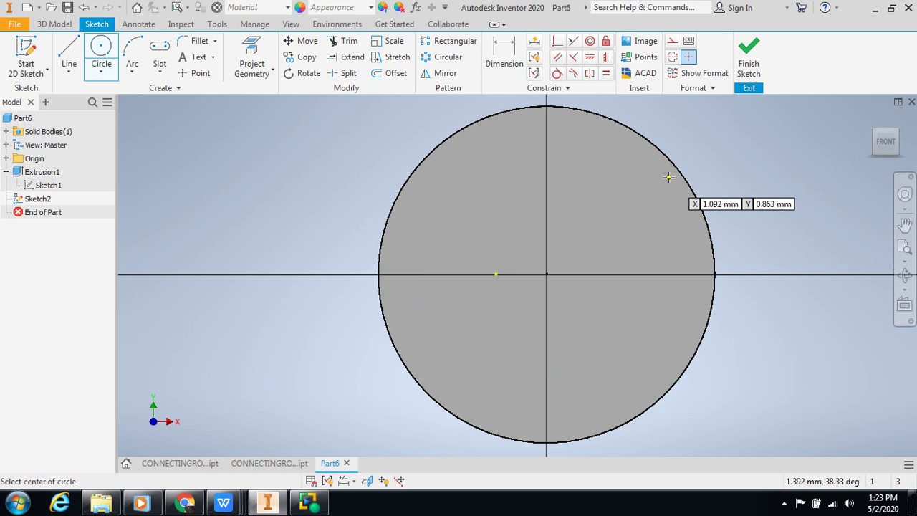
left_click(547, 274)
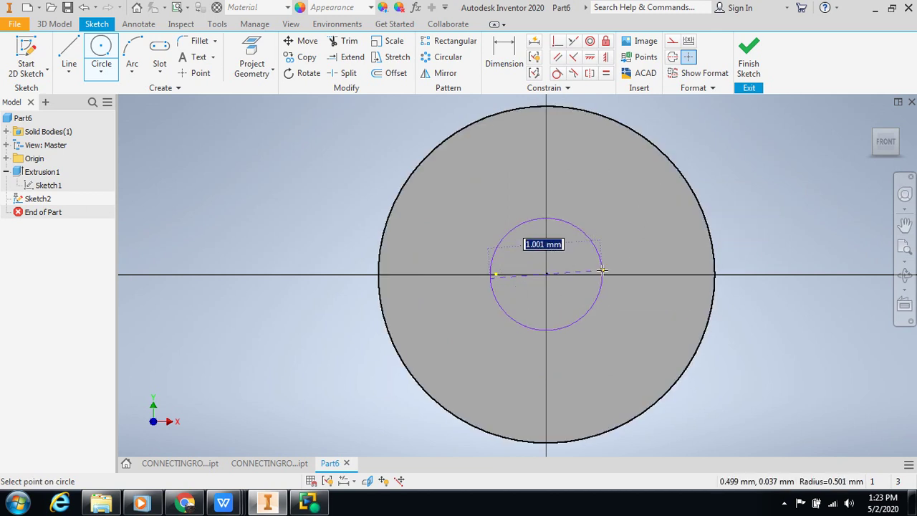
type("1")
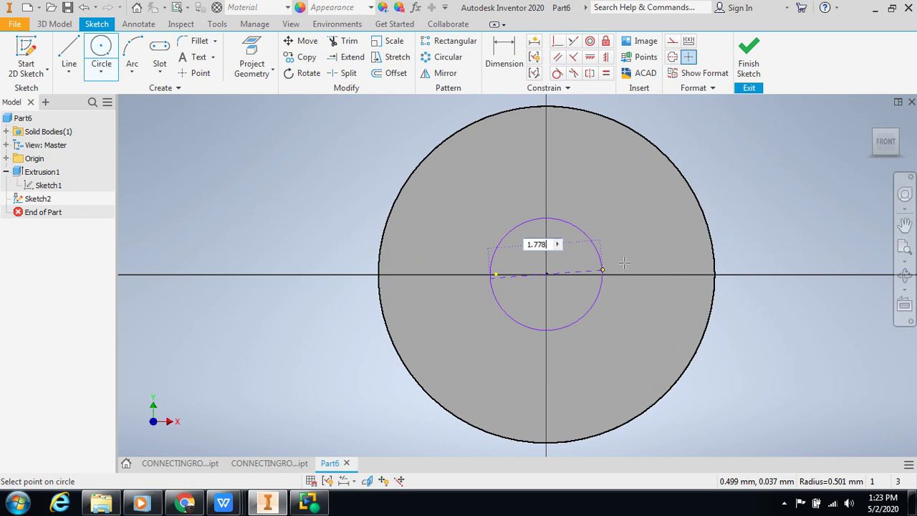
type(".778")
key("Return")
scroll(624, 263, "up", 5)
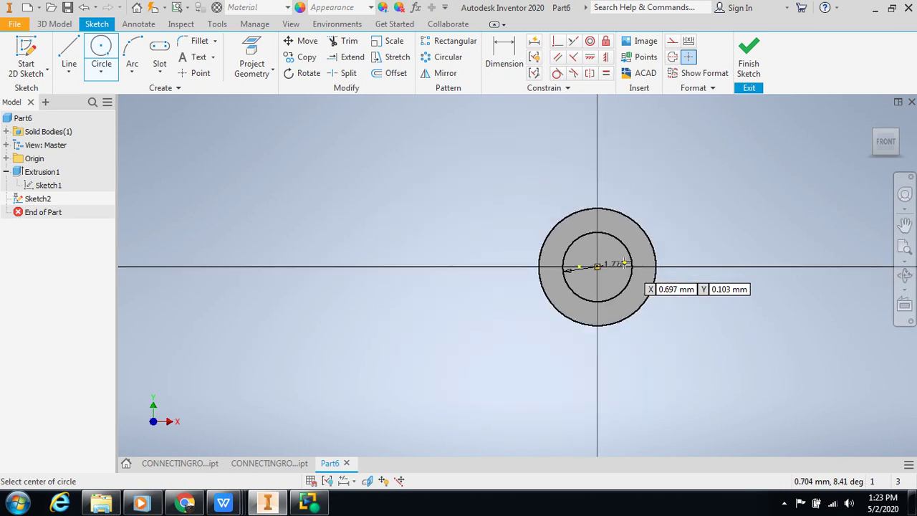
left_click(749, 57)
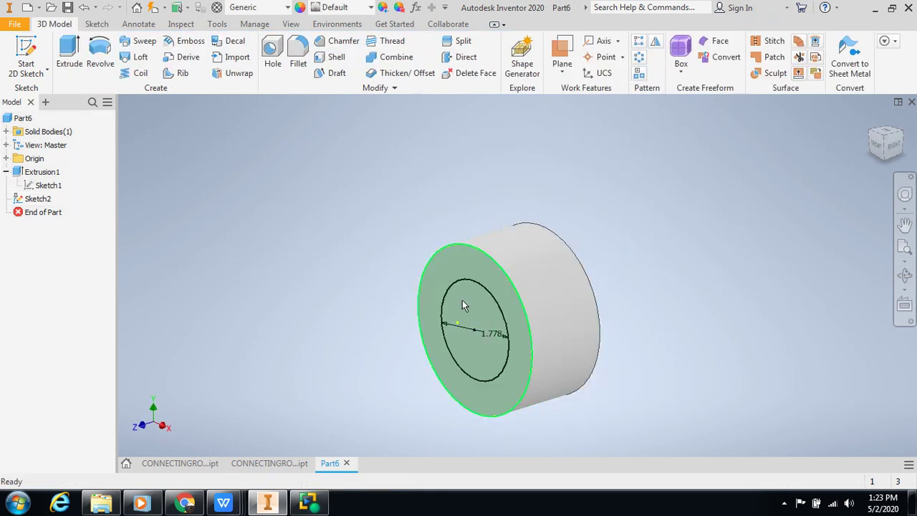
Extrude the 1.778 mm circle 6 mm outward from the disc's front face as a shank joined to the disc
left_click(78, 54)
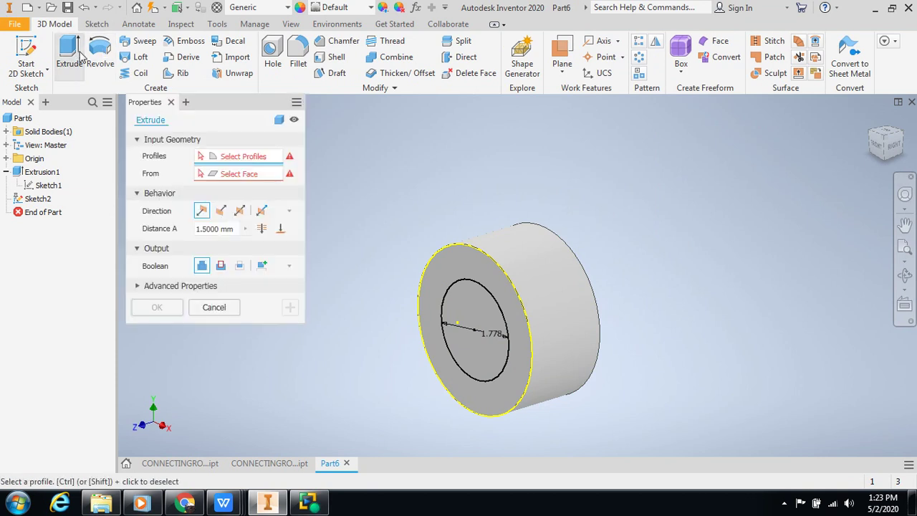
left_click(489, 312)
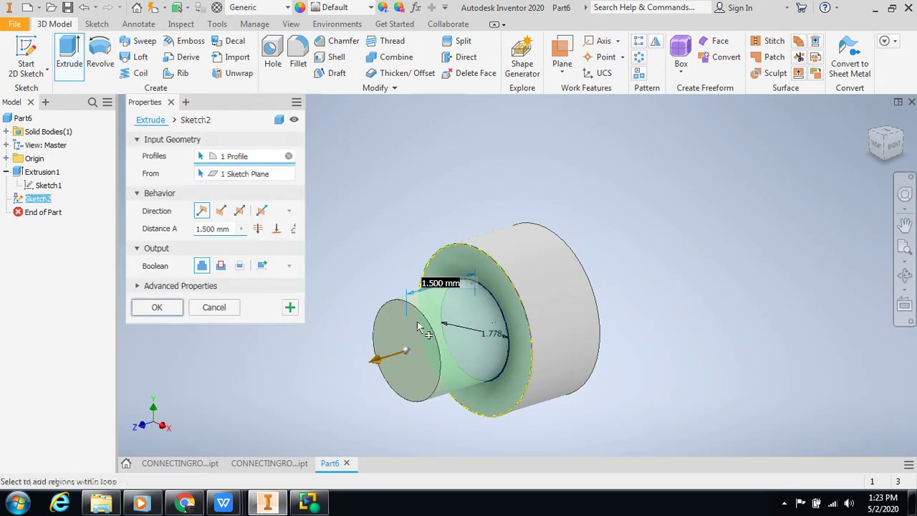
left_click_drag(374, 367, 222, 408)
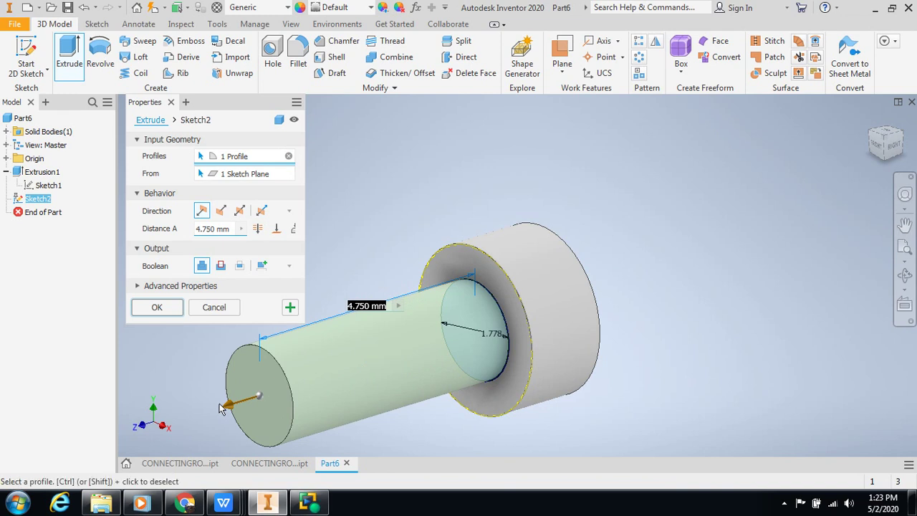
left_click(213, 229)
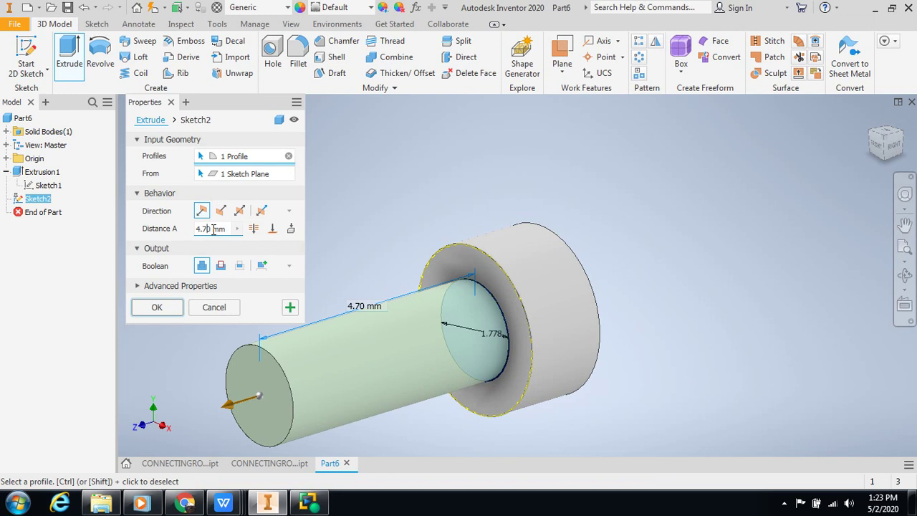
key("BackSpace")
key("BackSpace")
key("BackSpace")
key("BackSpace")
key("BackSpace")
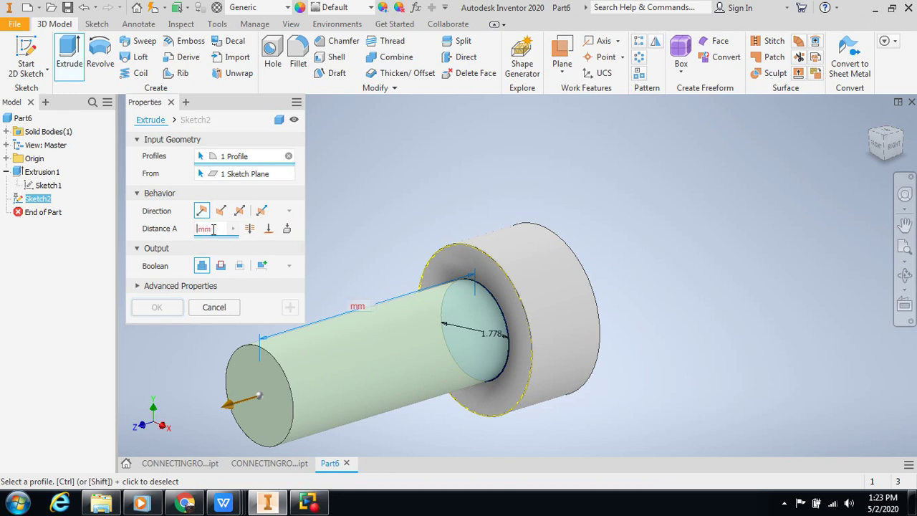
type("6")
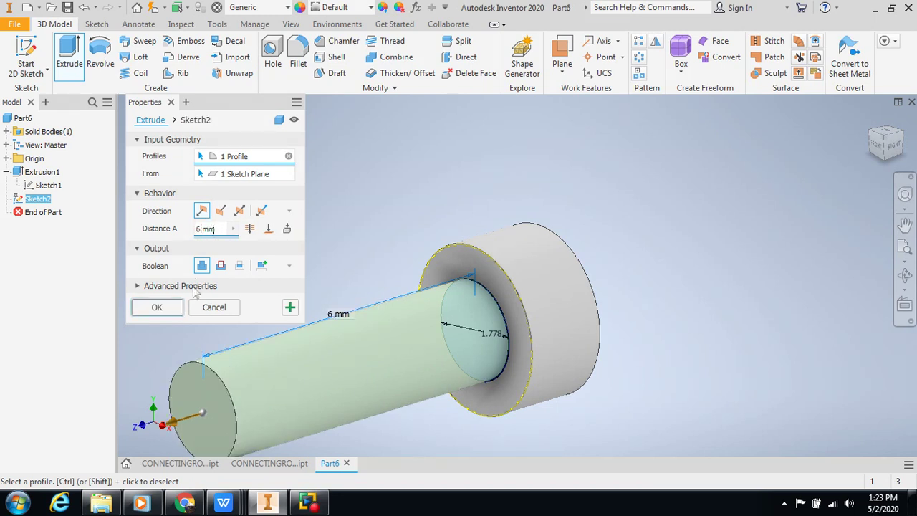
left_click(157, 308)
scroll(287, 303, "up", 2)
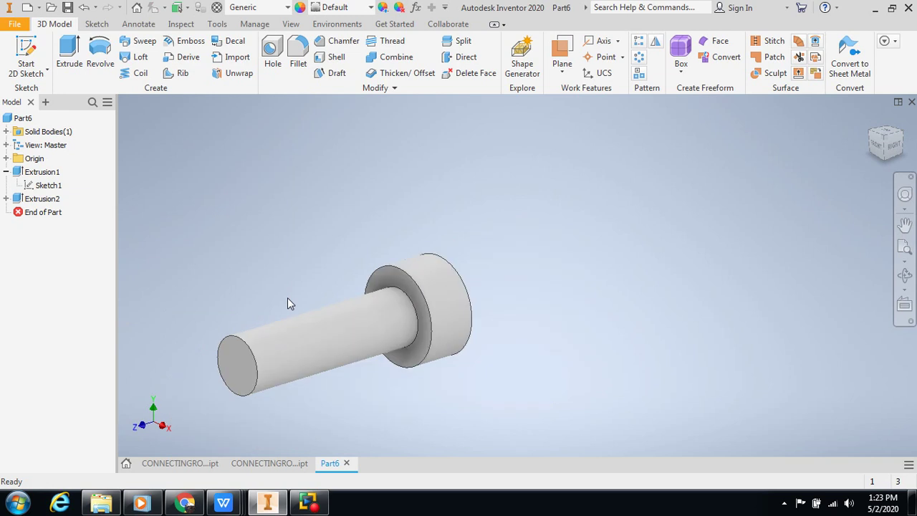
middle_click_drag(286, 279, 361, 254)
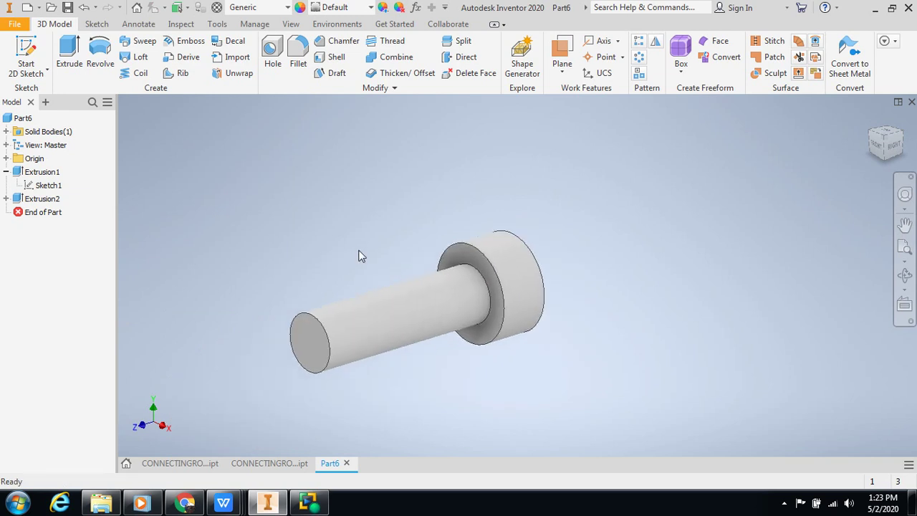
Fillet both rim edges of the bolt head, the head-to-shank junction and the shank's end edge with a 0.2 mm radius
left_click(297, 48)
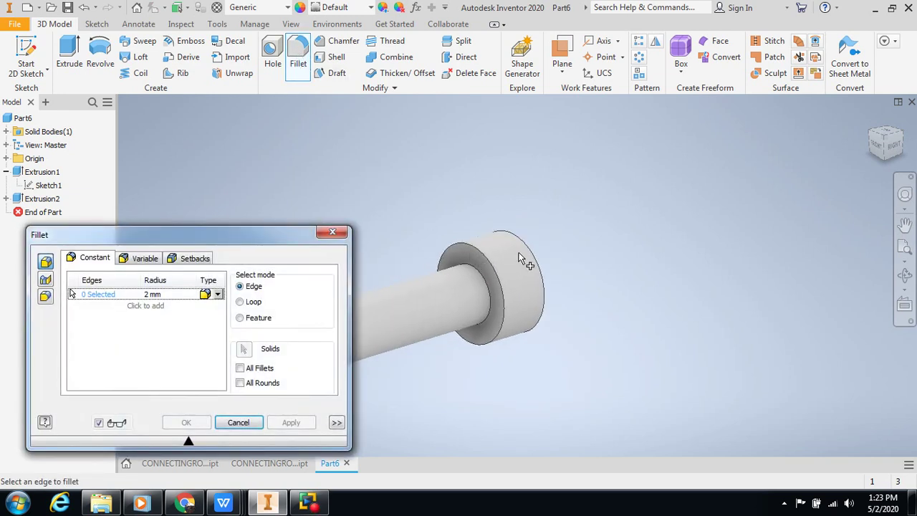
left_click(534, 259)
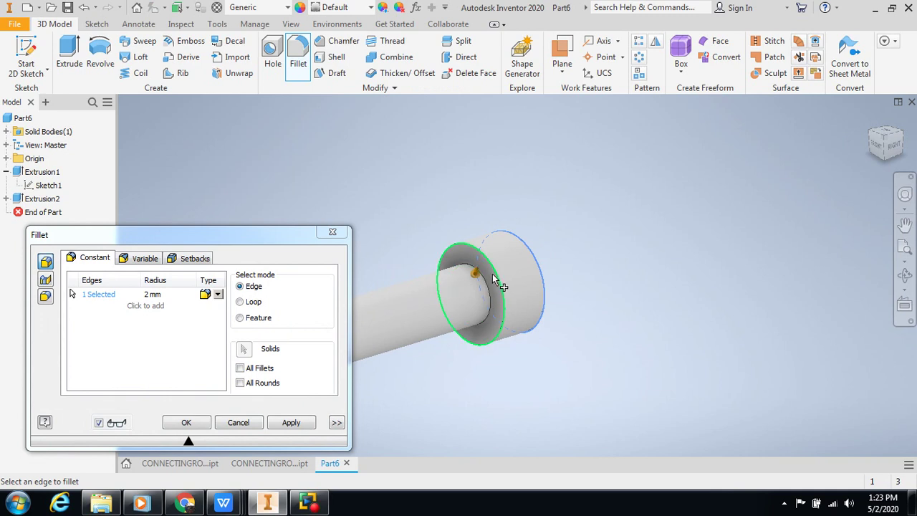
left_click(494, 283)
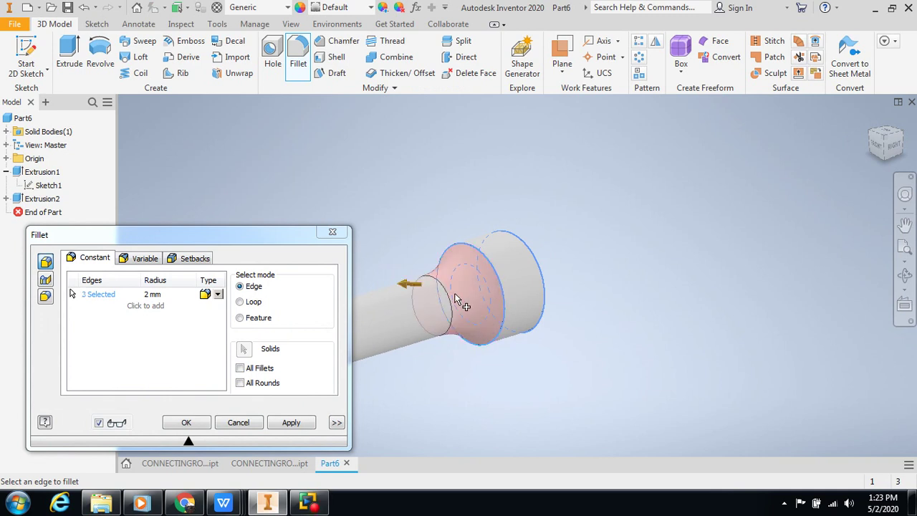
scroll(458, 299, "up", 5)
left_click(412, 316)
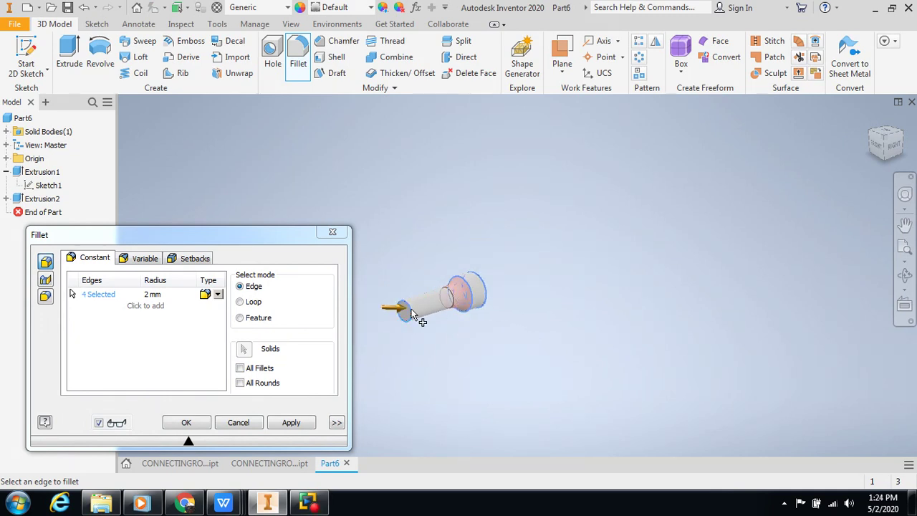
left_click(151, 294)
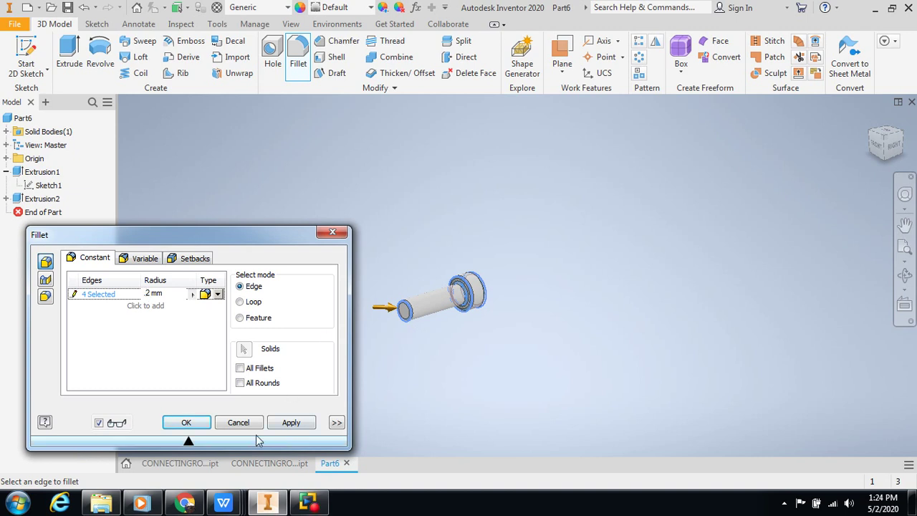
left_click(288, 423)
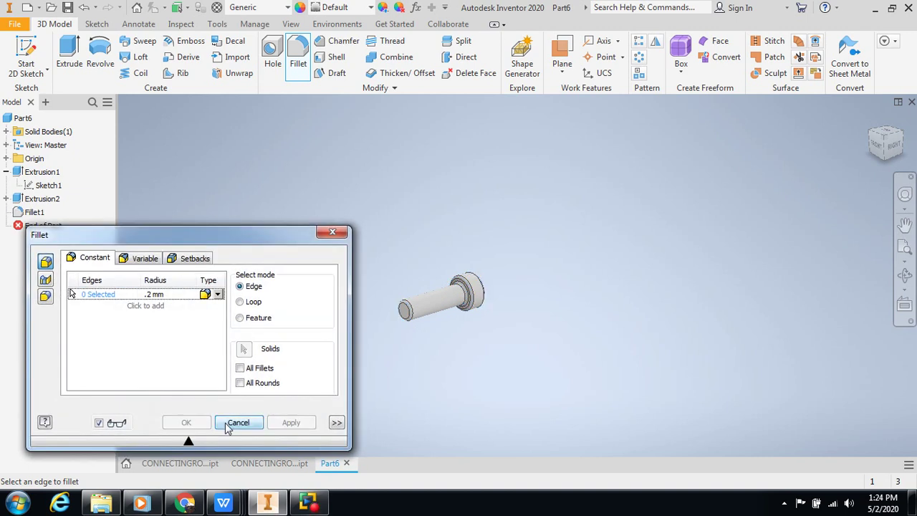
left_click(333, 231)
Add a full-depth ANSI Metric M Profile thread, M1.8x0.35 class 6g, to the cylindrical face of the shank
scroll(416, 298, "up", 5)
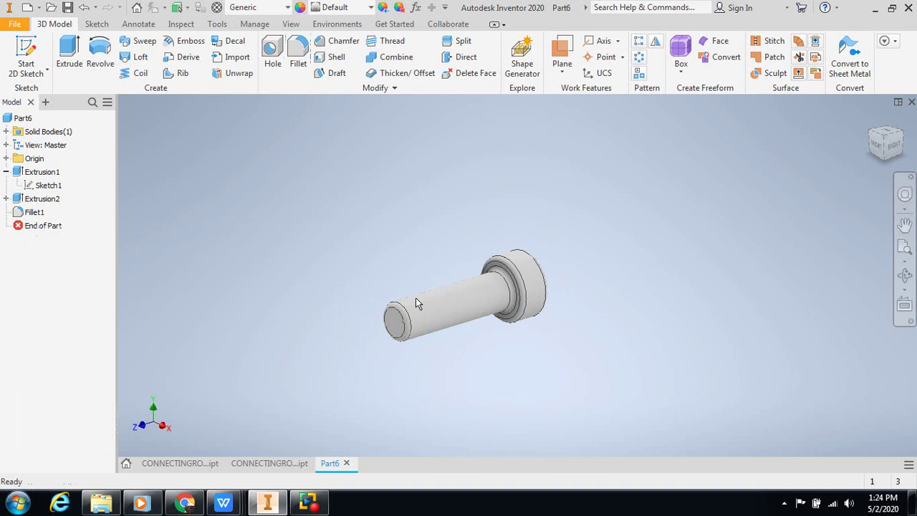
scroll(418, 303, "up", 2)
scroll(560, 338, "down", 3)
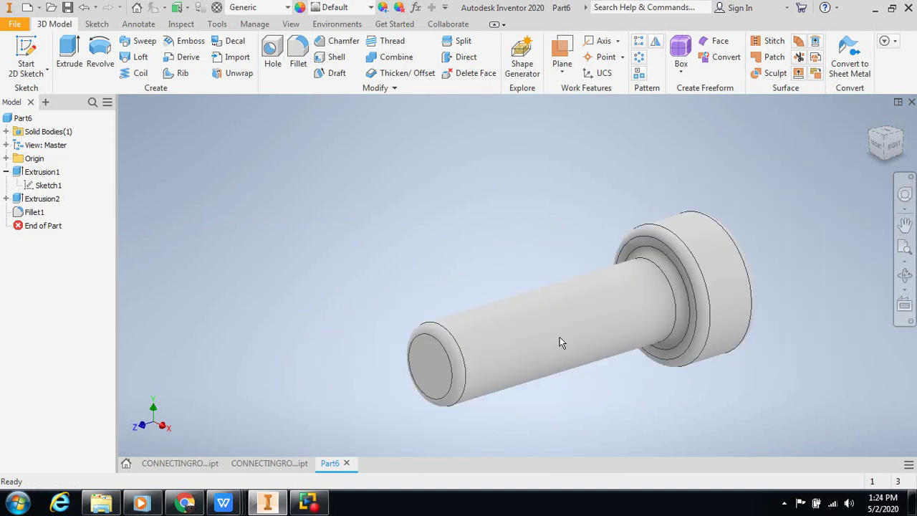
left_click(401, 43)
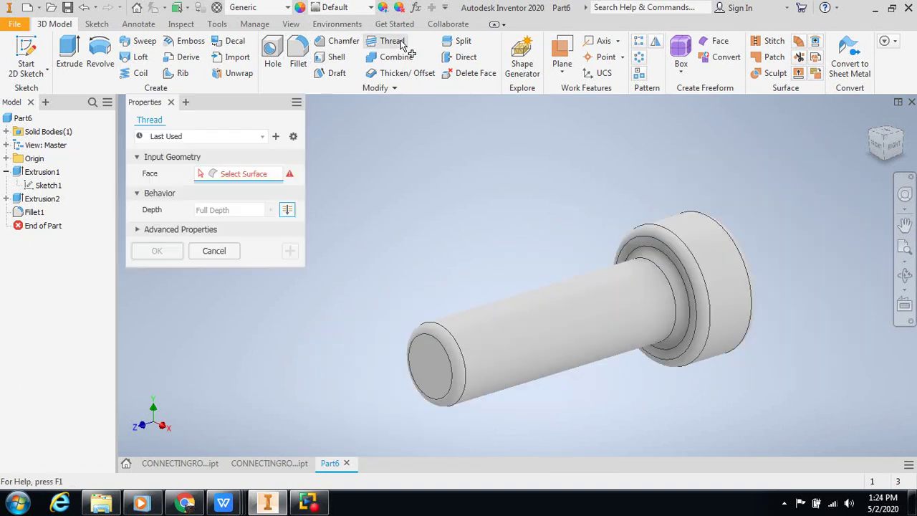
left_click(553, 319)
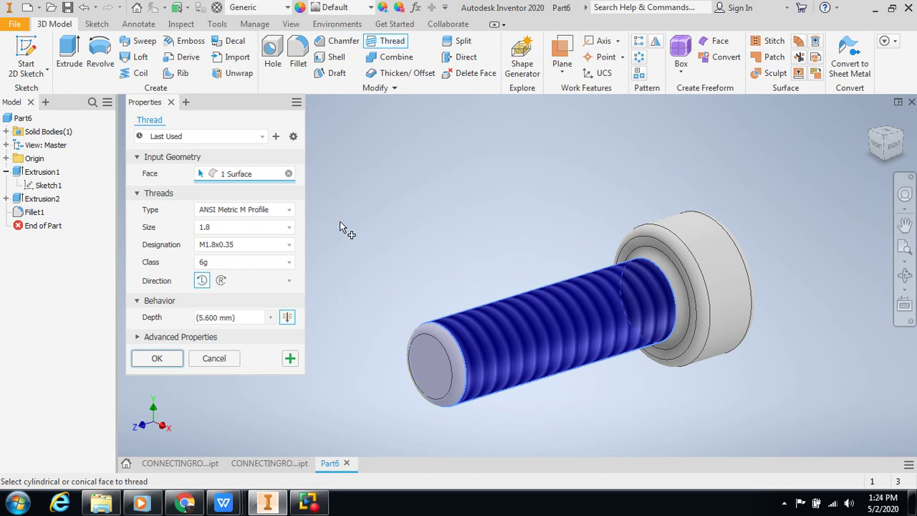
left_click(161, 358)
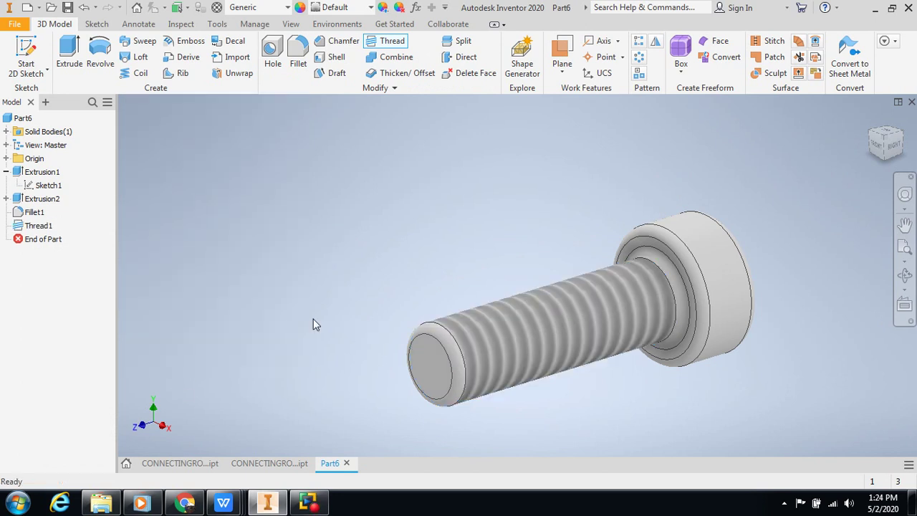
Set the bolt's appearance to Anodized - Red from the Autodesk Material Library
scroll(709, 287, "down", 3)
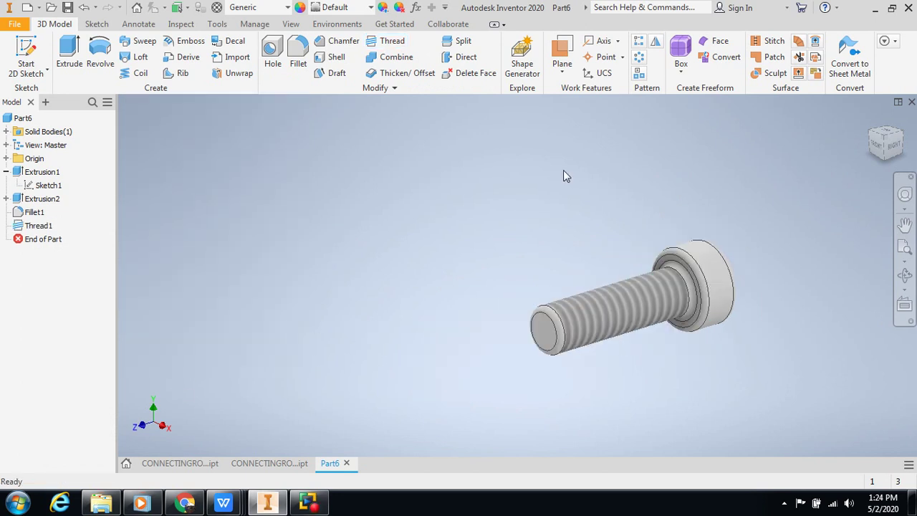
left_click(357, 8)
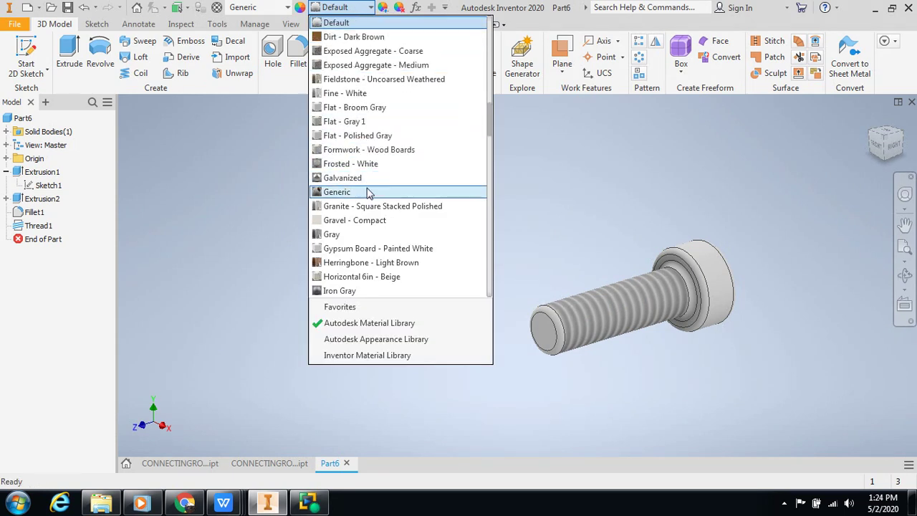
scroll(367, 192, "down", 3)
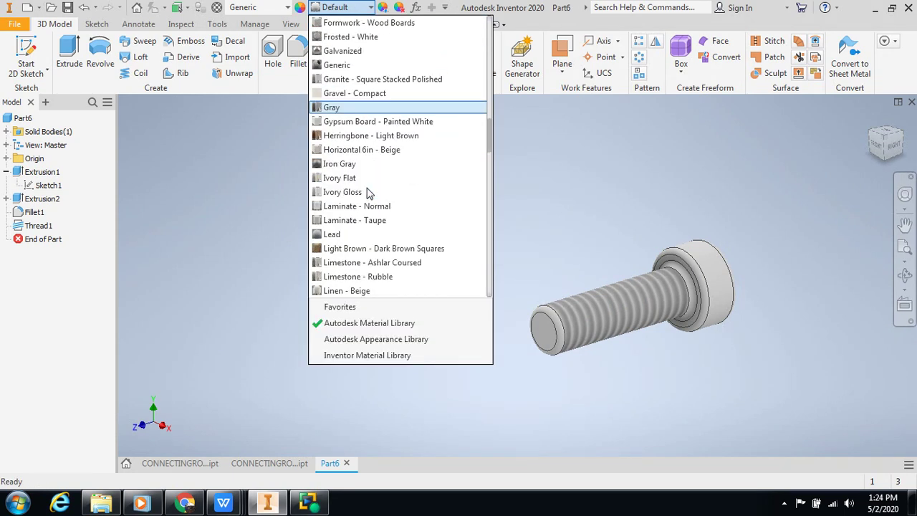
scroll(367, 192, "down", 3)
scroll(367, 192, "down", 2)
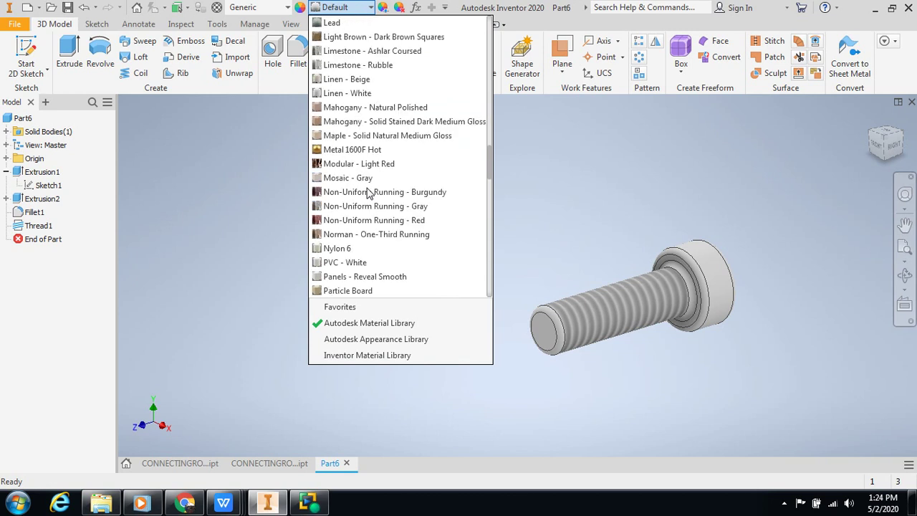
scroll(367, 192, "down", 5)
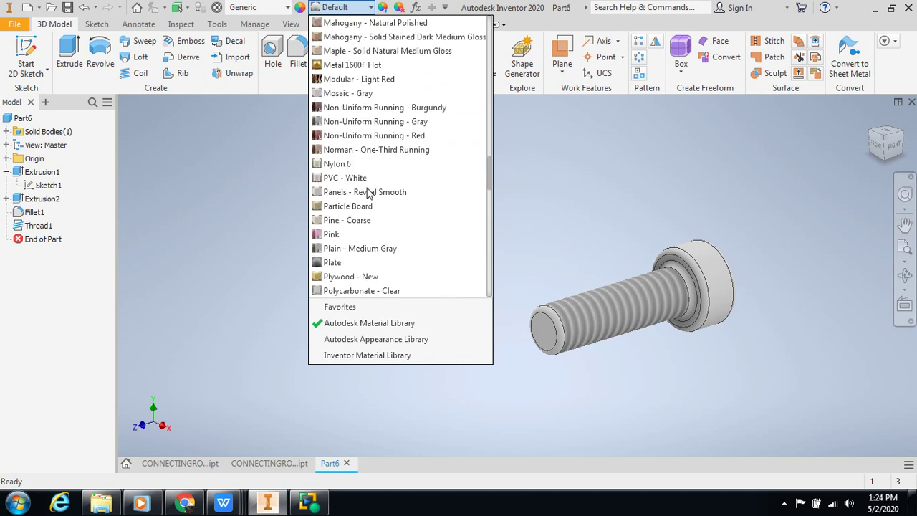
scroll(367, 192, "down", 5)
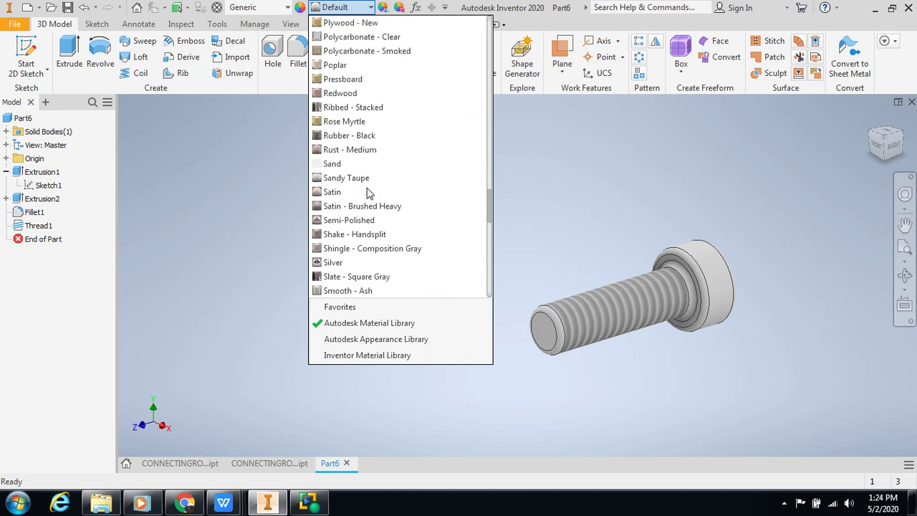
scroll(367, 192, "down", 7)
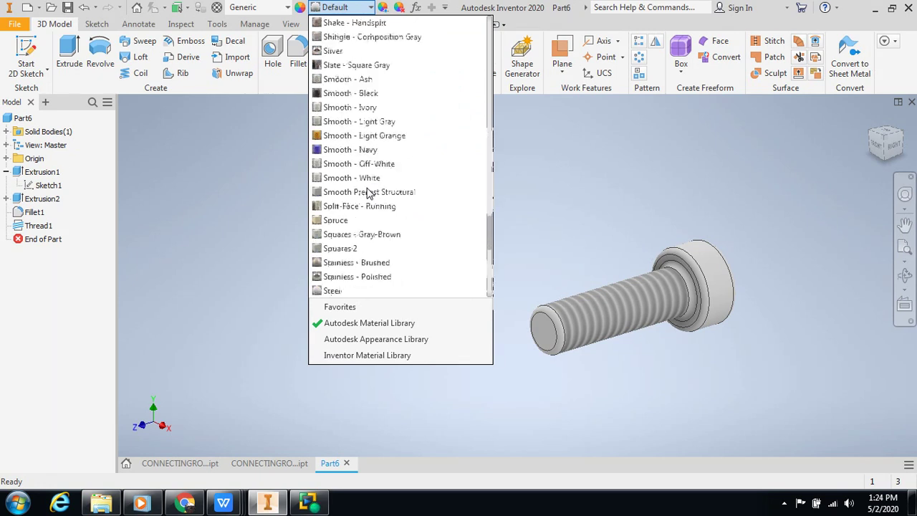
scroll(368, 194, "down", 3)
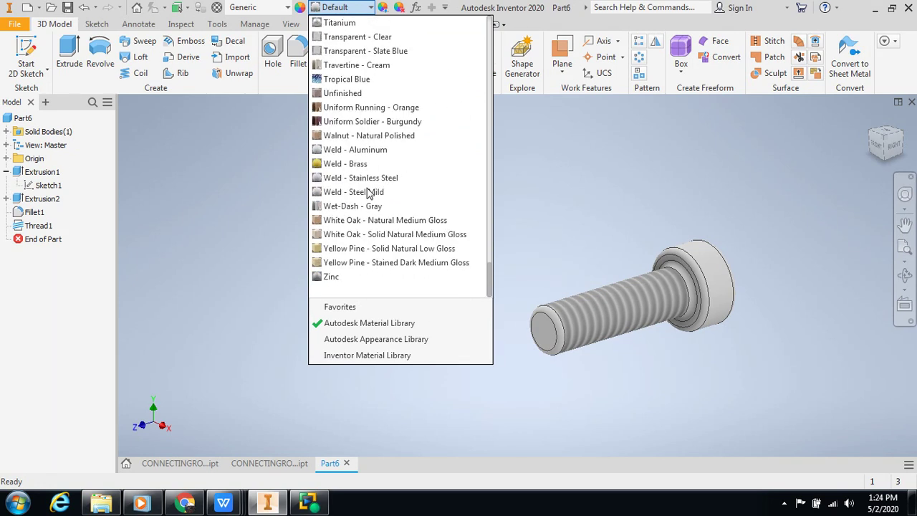
scroll(368, 193, "up", 20)
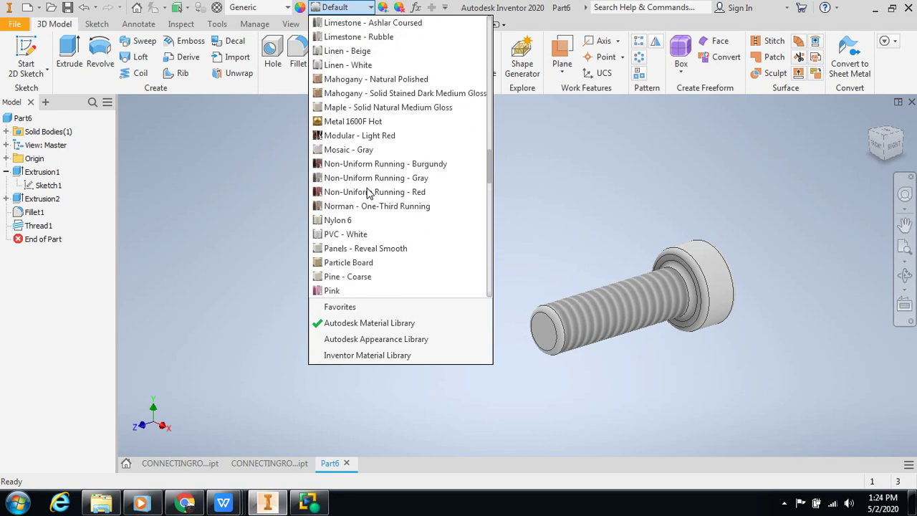
scroll(368, 194, "up", 10)
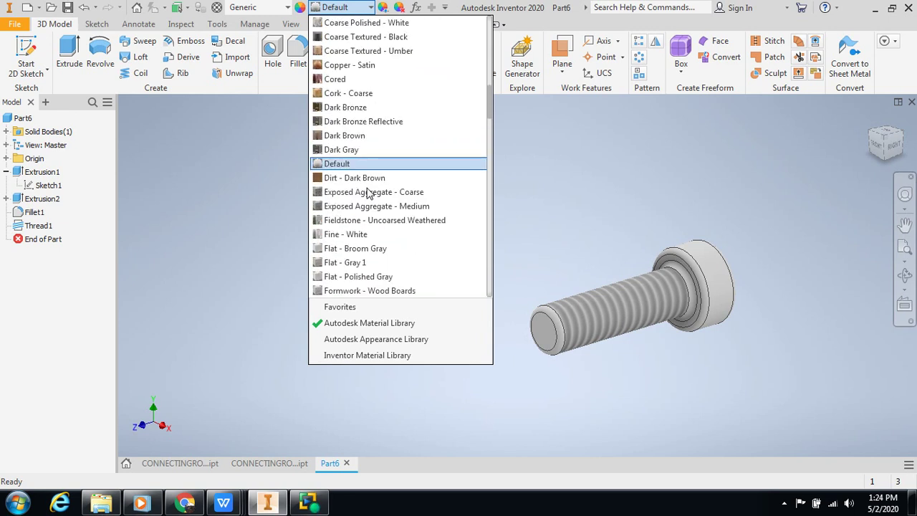
scroll(368, 193, "up", 5)
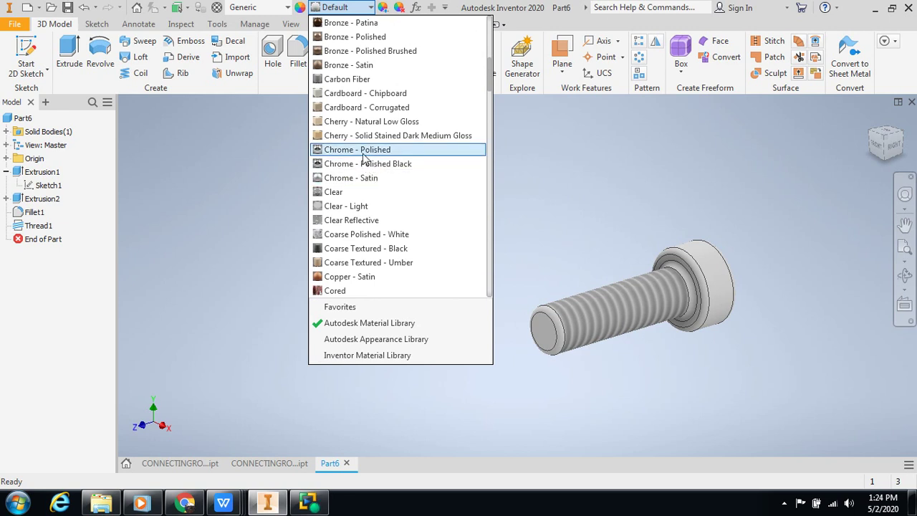
scroll(363, 158, "up", 3)
scroll(364, 158, "up", 2)
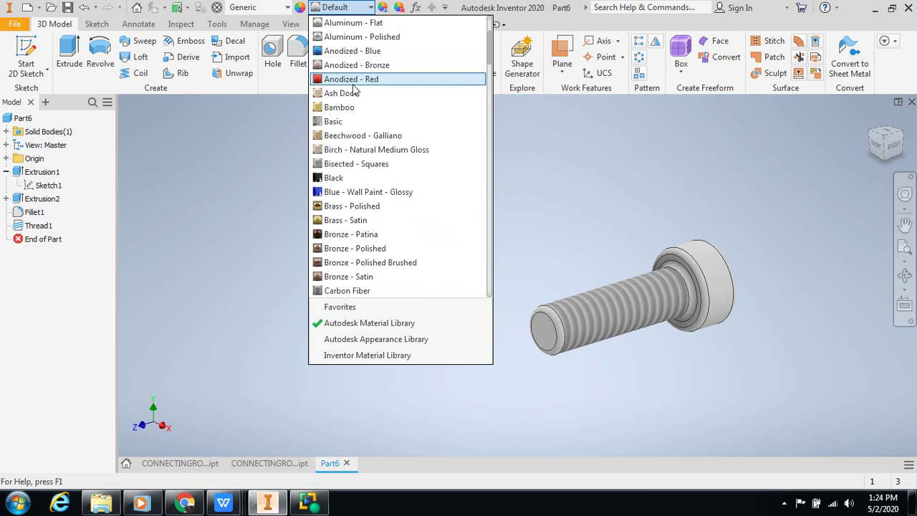
left_click(352, 79)
Start a new sketch on the flat outer face of the bolt head, opposite the shank
scroll(787, 310, "up", 4)
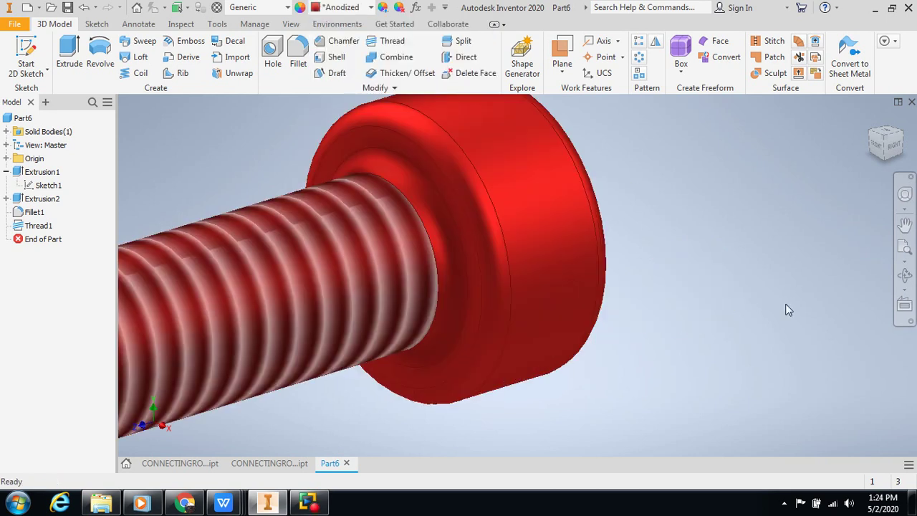
scroll(718, 297, "down", 2)
scroll(252, 259, "down", 2)
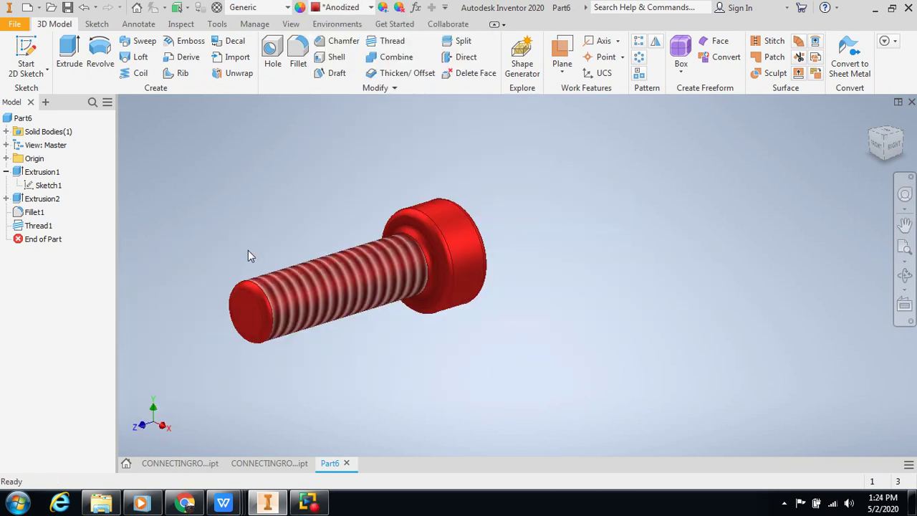
middle_click_drag(248, 254, 362, 262)
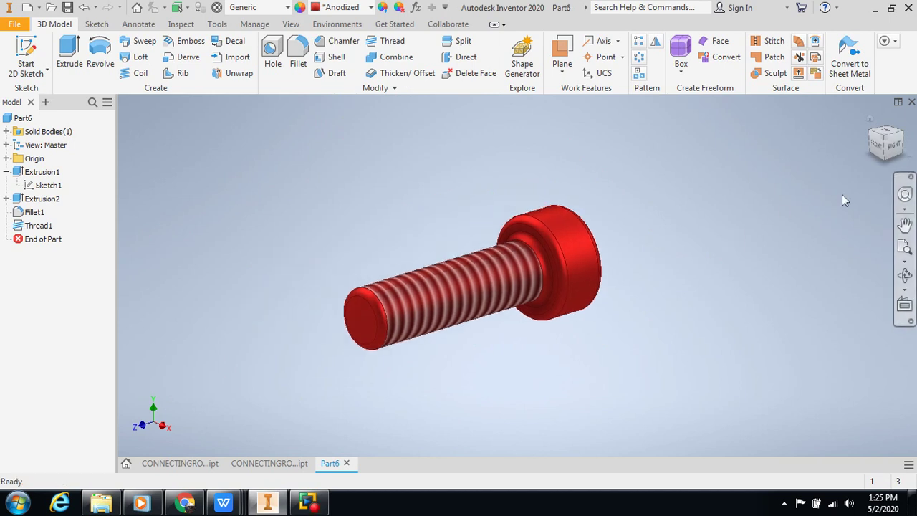
left_click(906, 279)
left_click_drag(598, 286, 423, 308)
key("Escape")
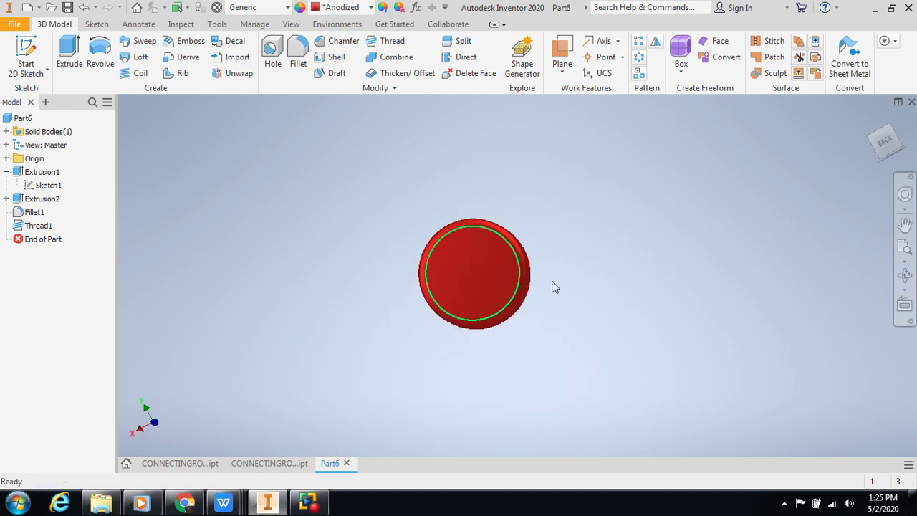
left_click(450, 268)
left_click(548, 259)
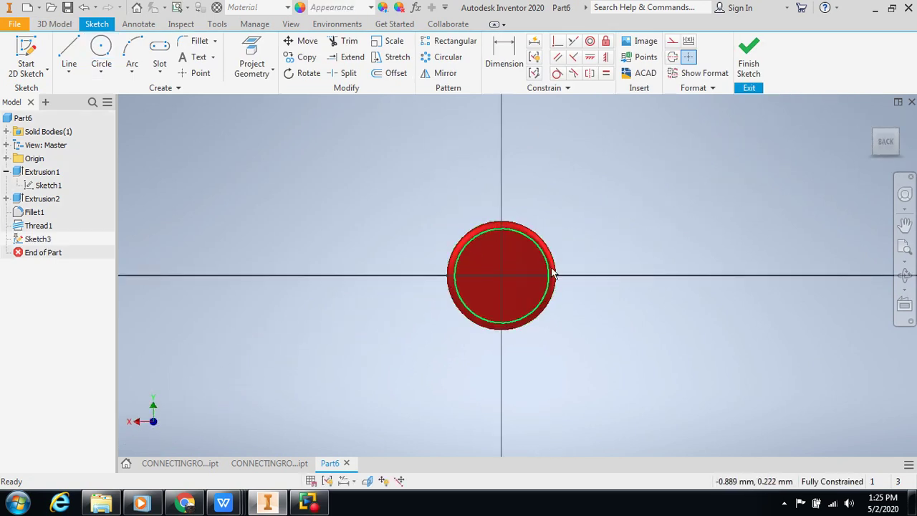
scroll(508, 294, "up", 4)
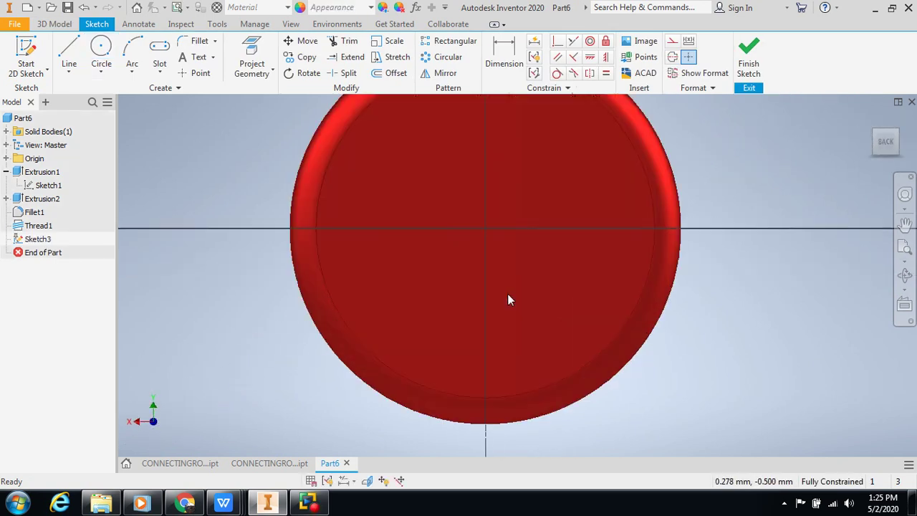
scroll(508, 294, "down", 2)
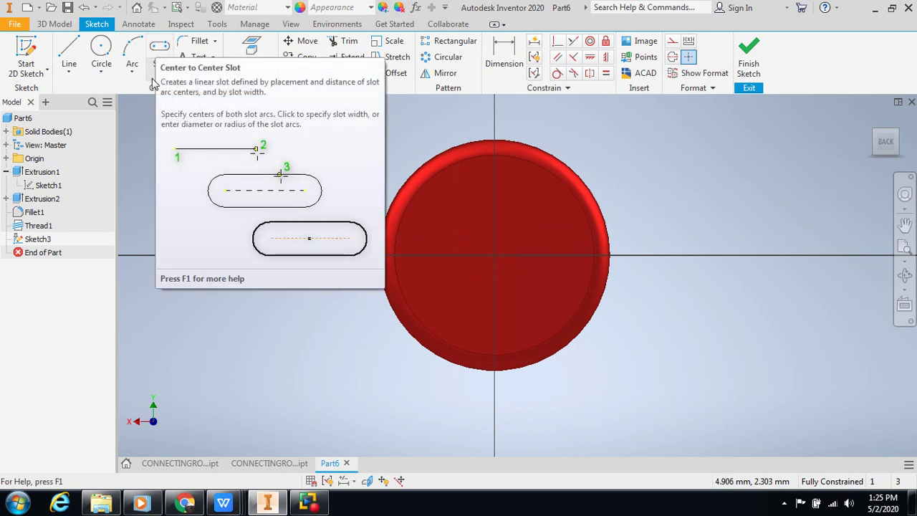
left_click(152, 74)
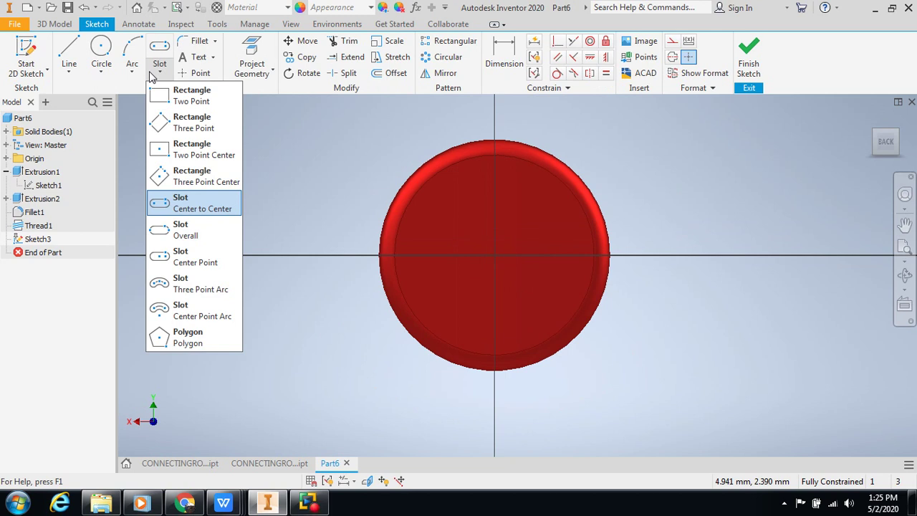
left_click(192, 149)
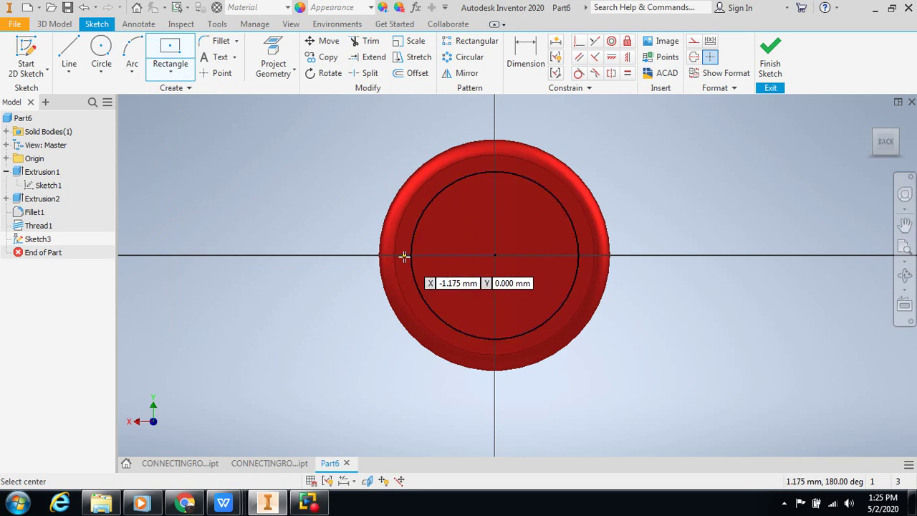
left_click(404, 256)
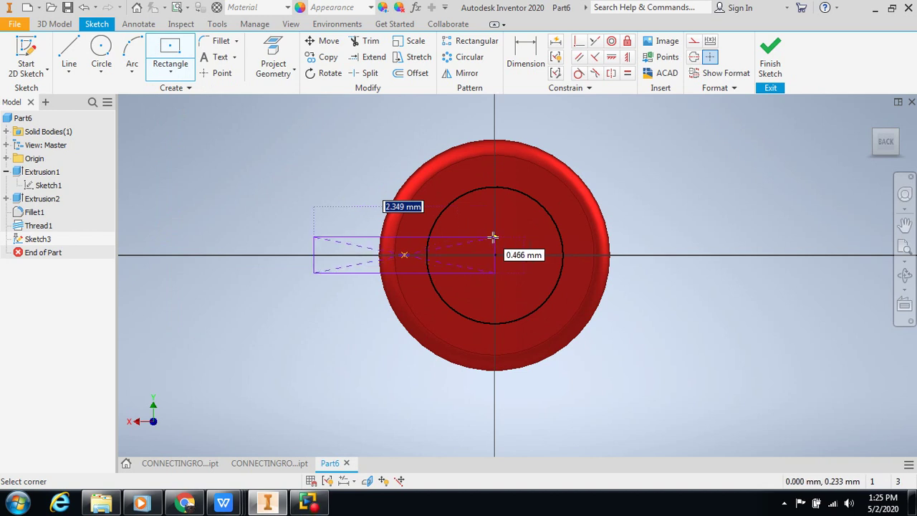
key("Escape")
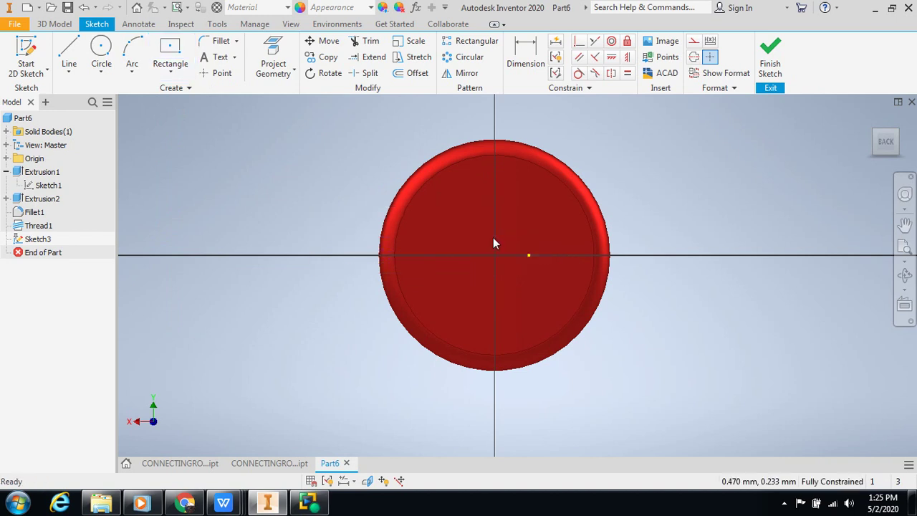
Sketch a thin horizontal center rectangle about 2.5 mm by 0.2 mm on the bolt head's center and finish the sketch
left_click(172, 55)
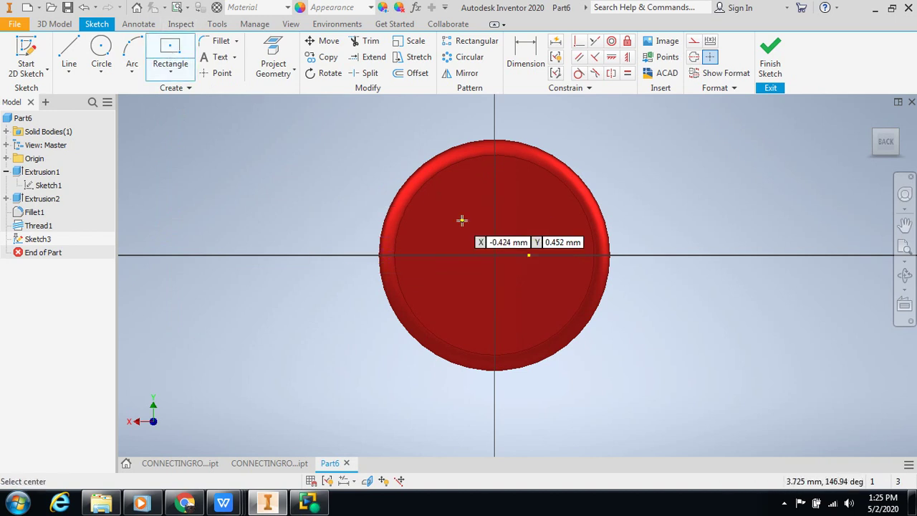
left_click(494, 256)
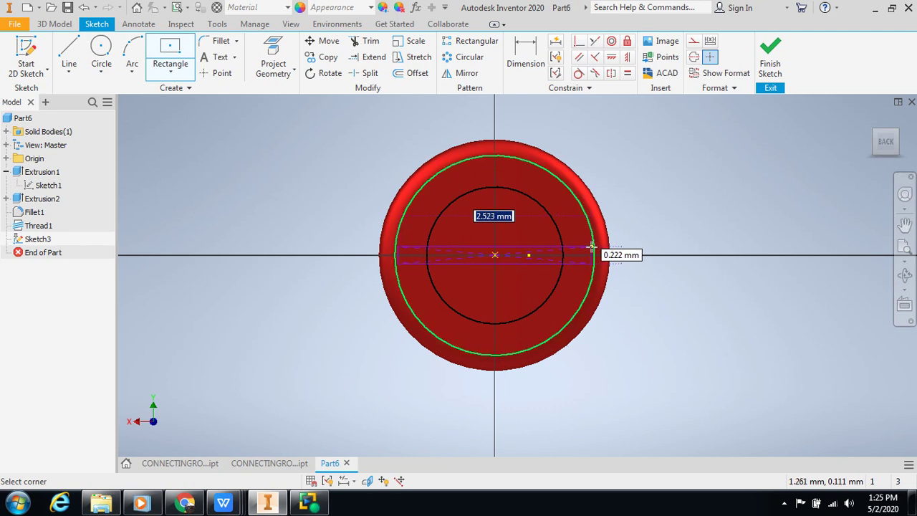
left_click(592, 247)
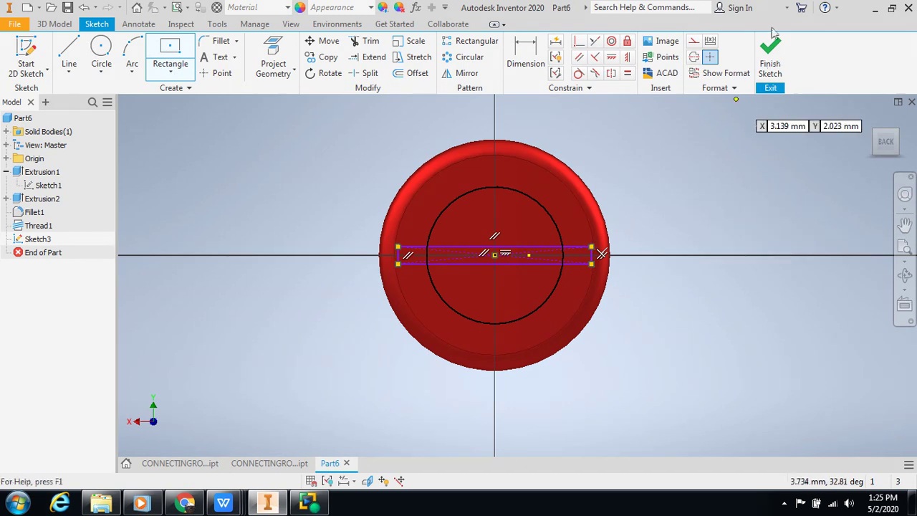
left_click(771, 50)
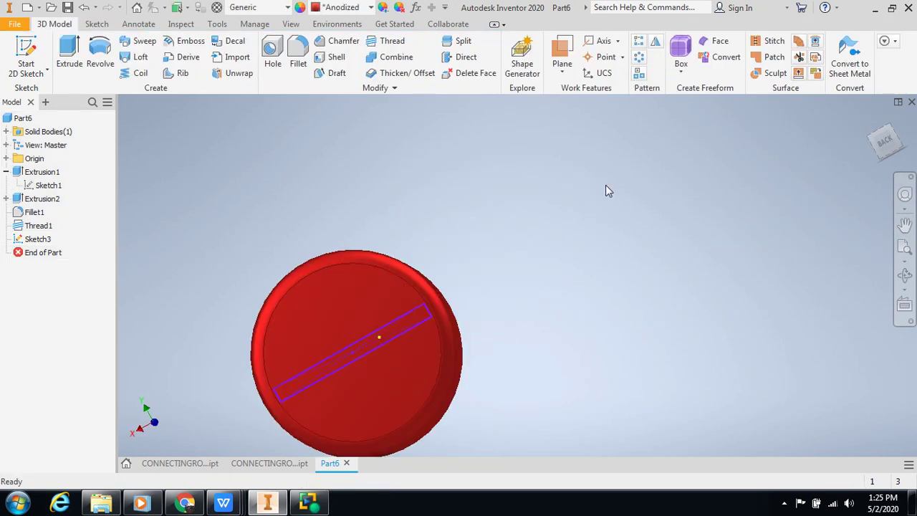
Cut the rectangle 0.5 mm deep into the bolt head with Extrude to form a screwdriver slot
left_click(69, 52)
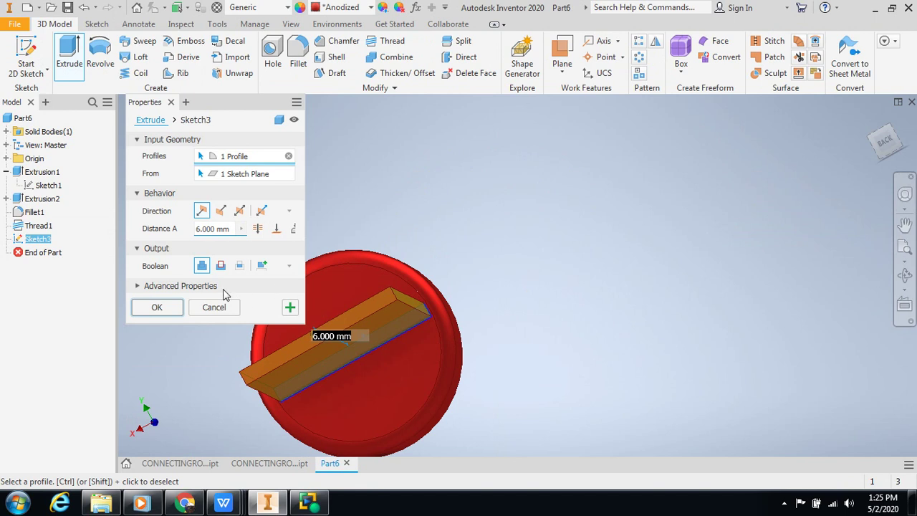
left_click(221, 210)
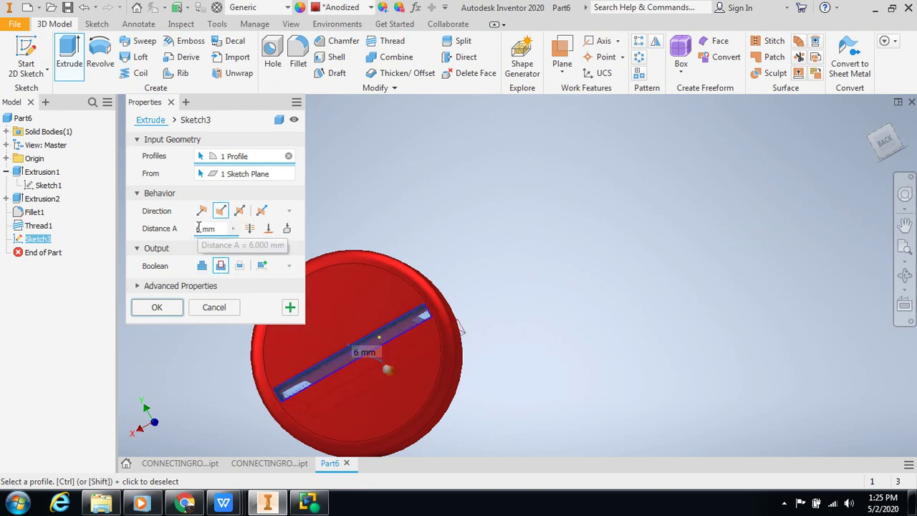
key("Delete")
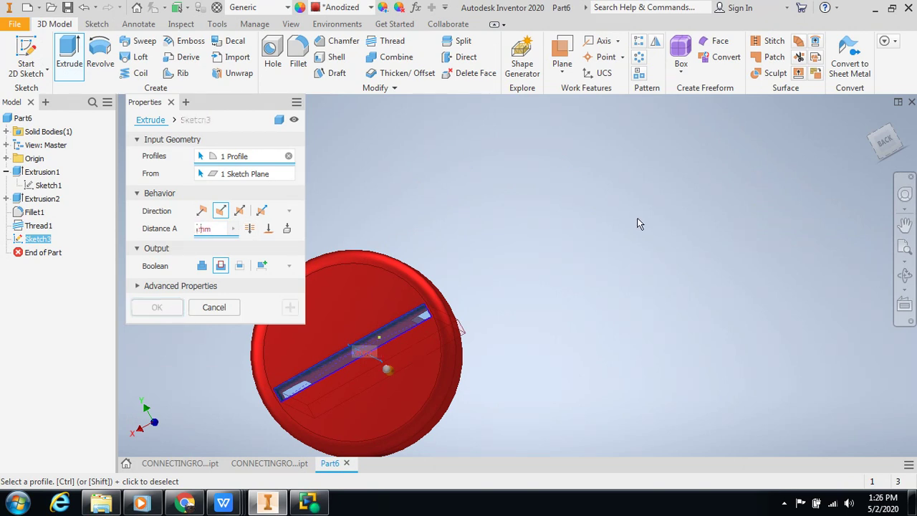
type(".5")
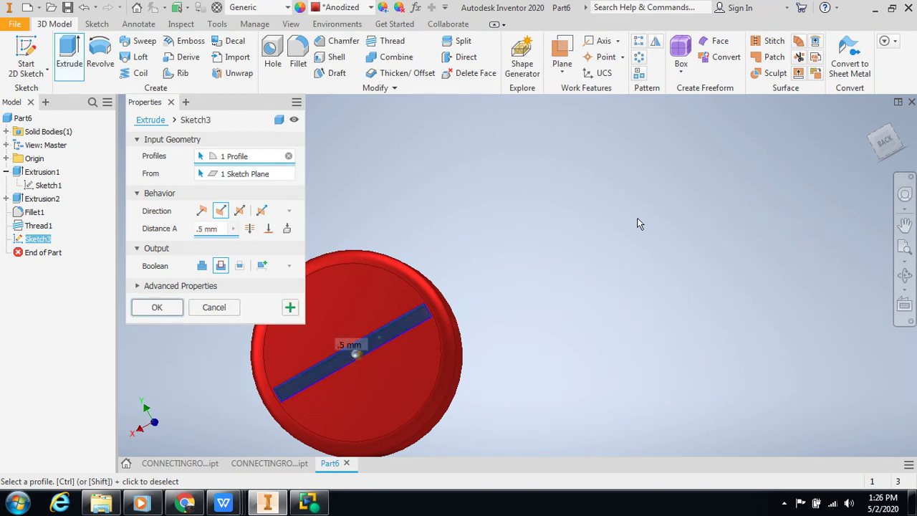
left_click(154, 308)
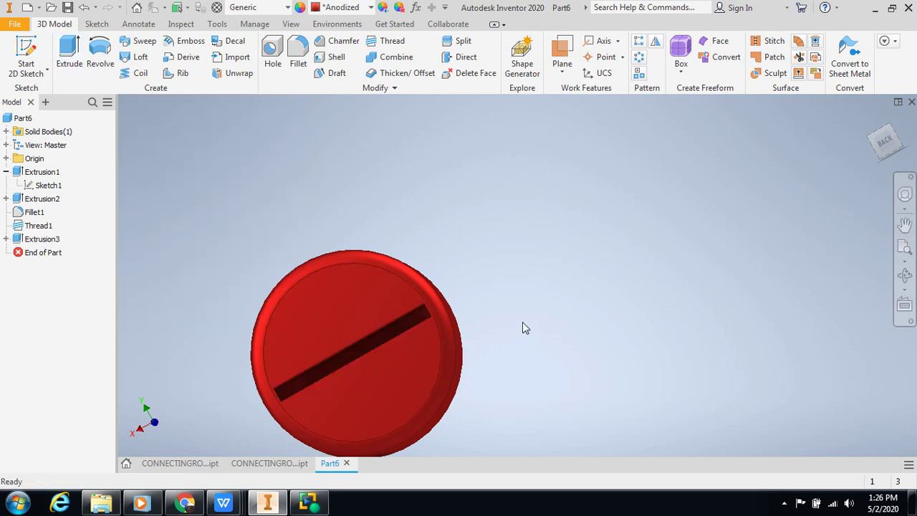
middle_click_drag(354, 344, 621, 282)
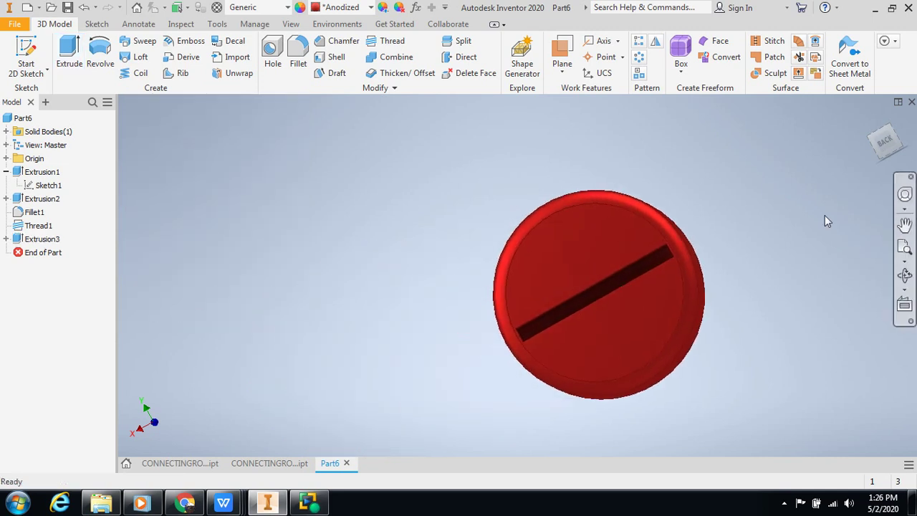
left_click(870, 118)
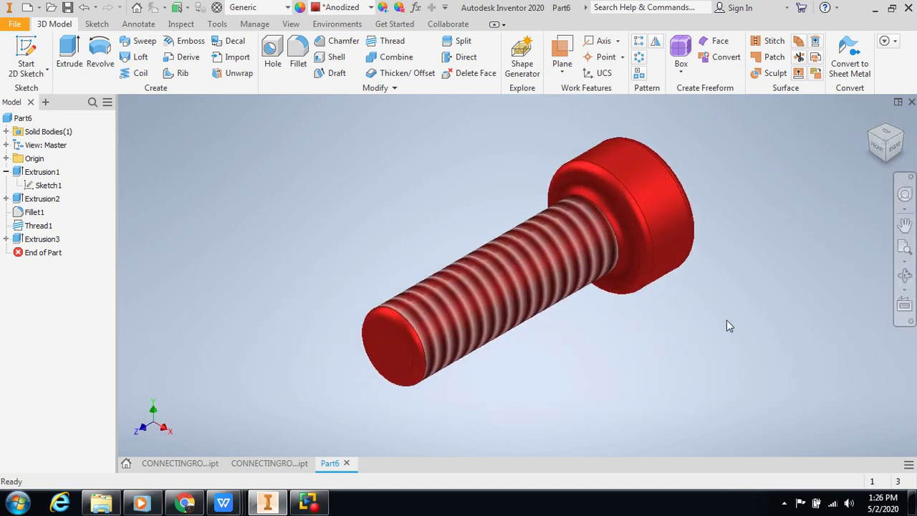
Save the bolt part as CONNECTINGRODPIN in the Slots folder
left_click(14, 23)
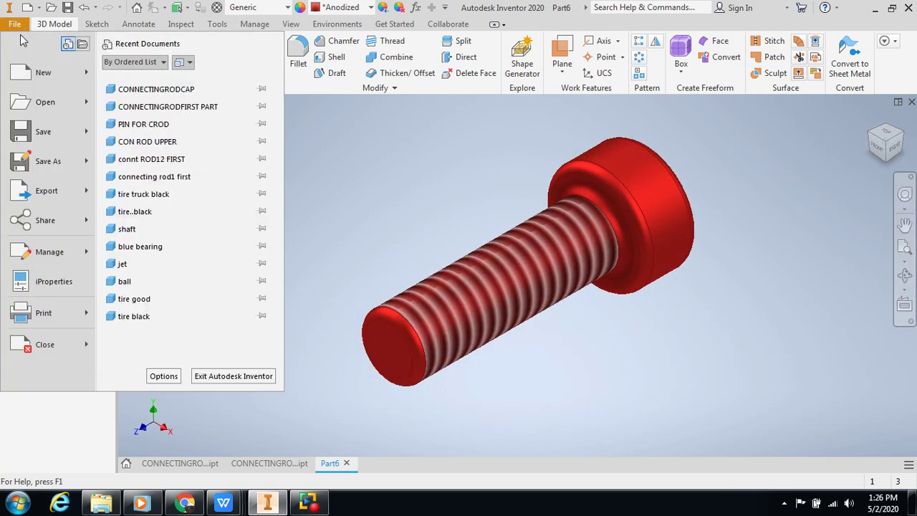
left_click(62, 131)
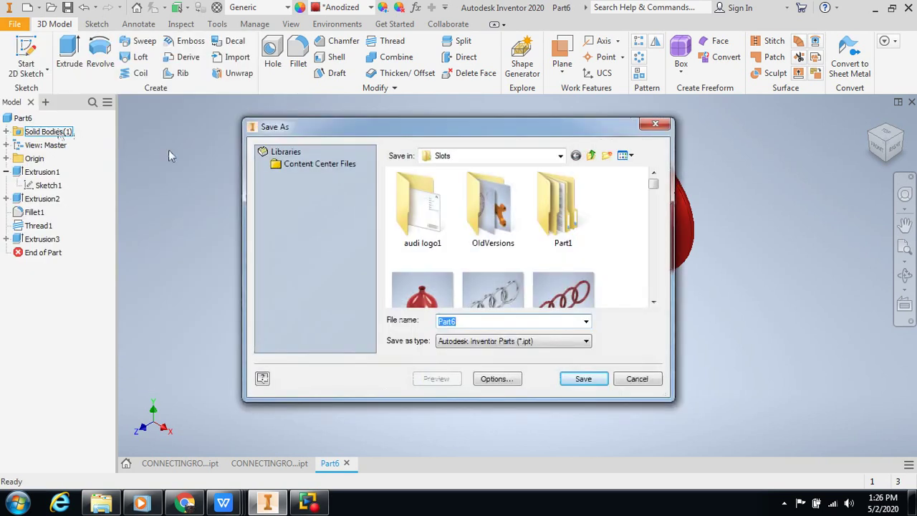
key("BackSpace")
type("CONNEC")
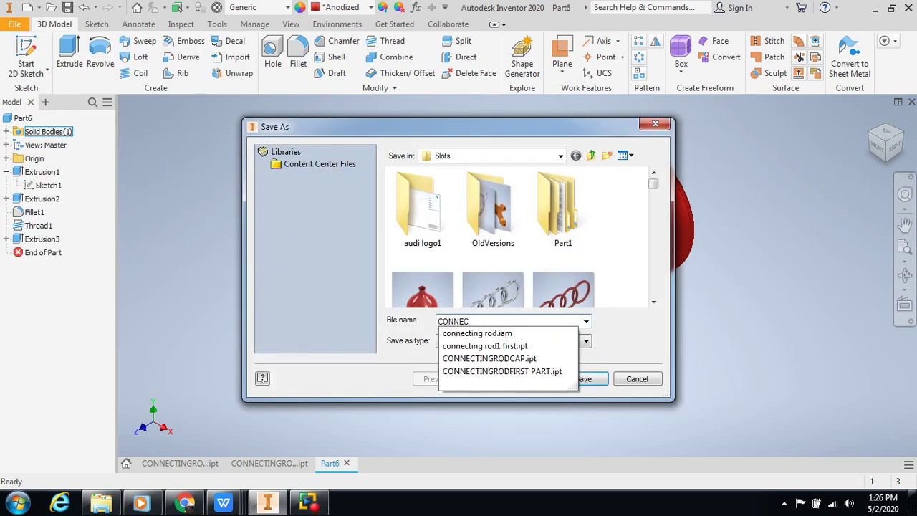
type("TINGROD")
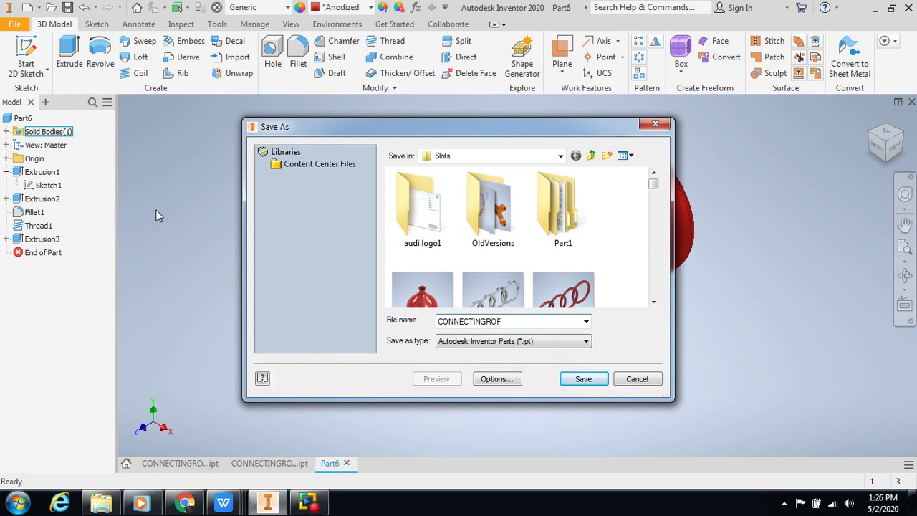
type("PIN")
left_click(583, 380)
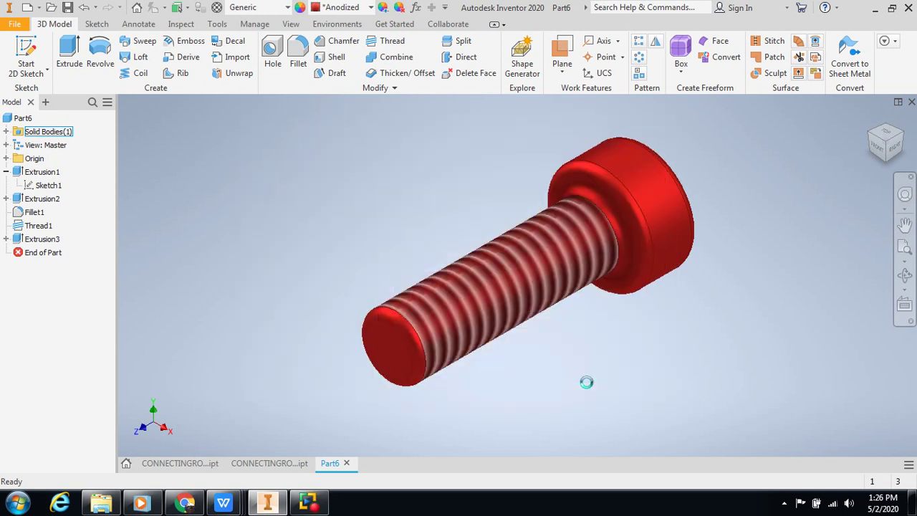
Review the three open parts: the connecting rod's first part, the cap and the pin
left_click(182, 465)
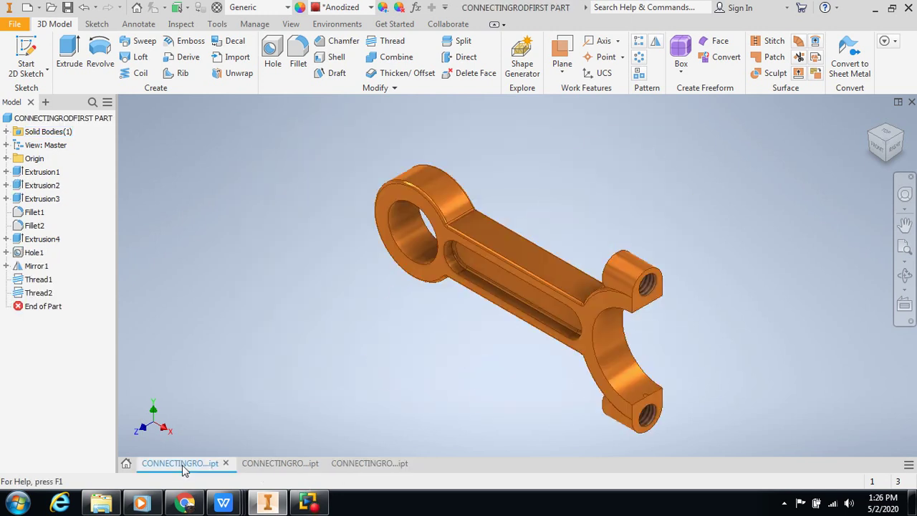
left_click(249, 463)
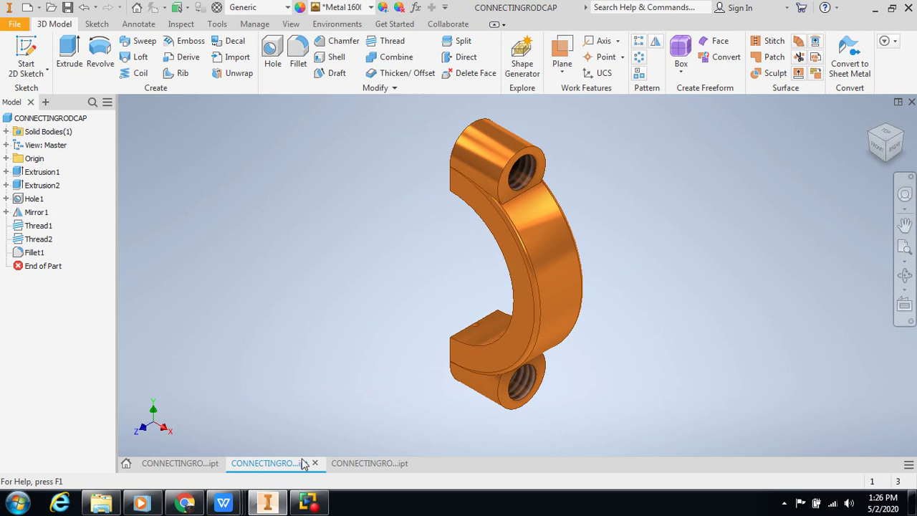
left_click(362, 463)
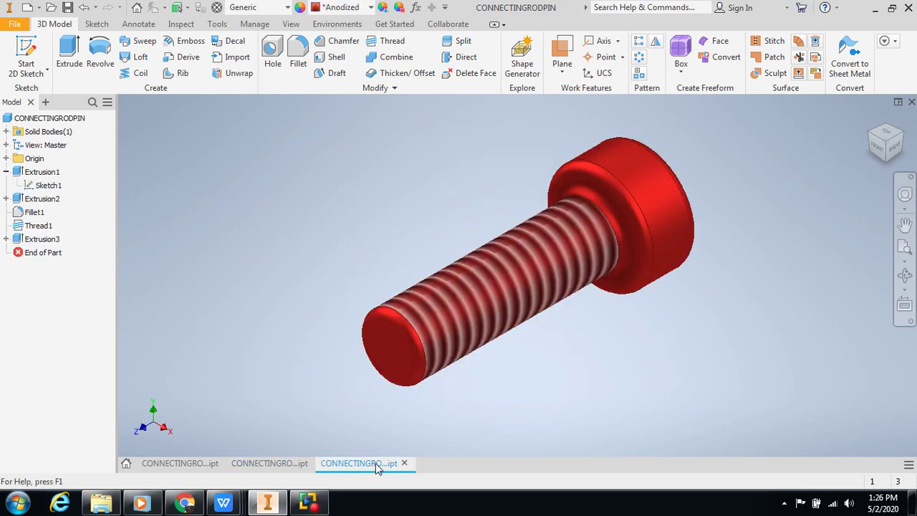
left_click(159, 468)
left_click(261, 466)
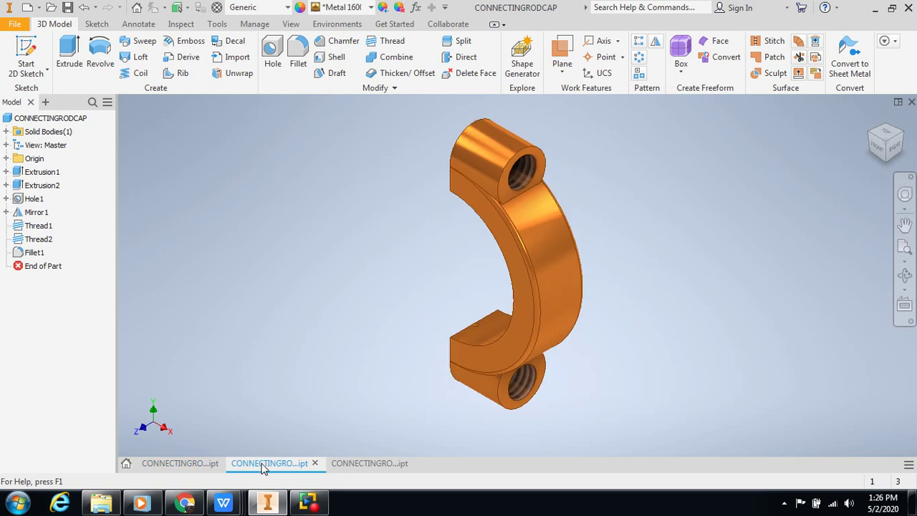
left_click(389, 470)
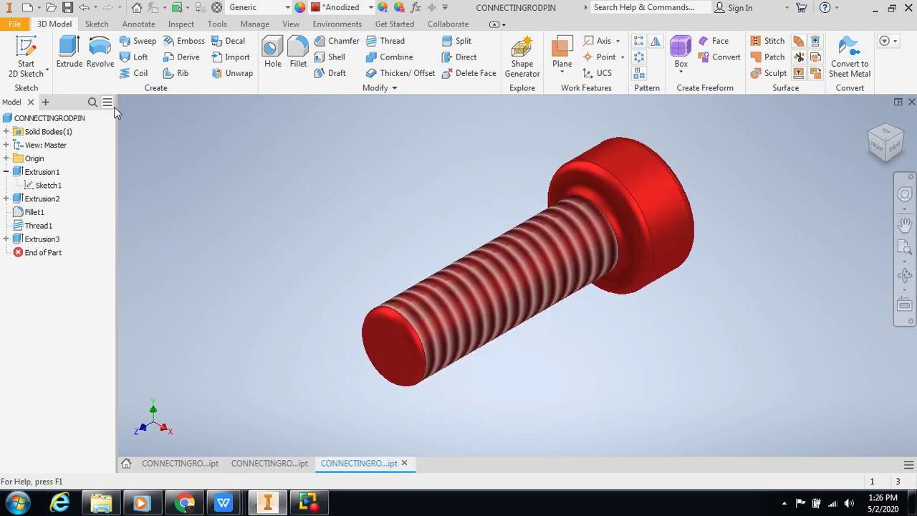
Create a new assembly file
left_click(39, 7)
left_click(57, 29)
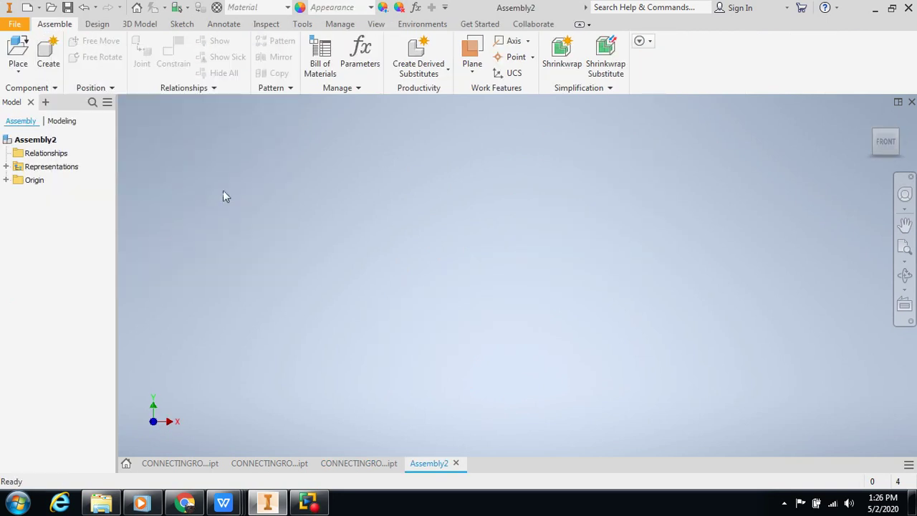
Place one PIN FOR CROD component in the assembly and undo its placement
left_click(17, 57)
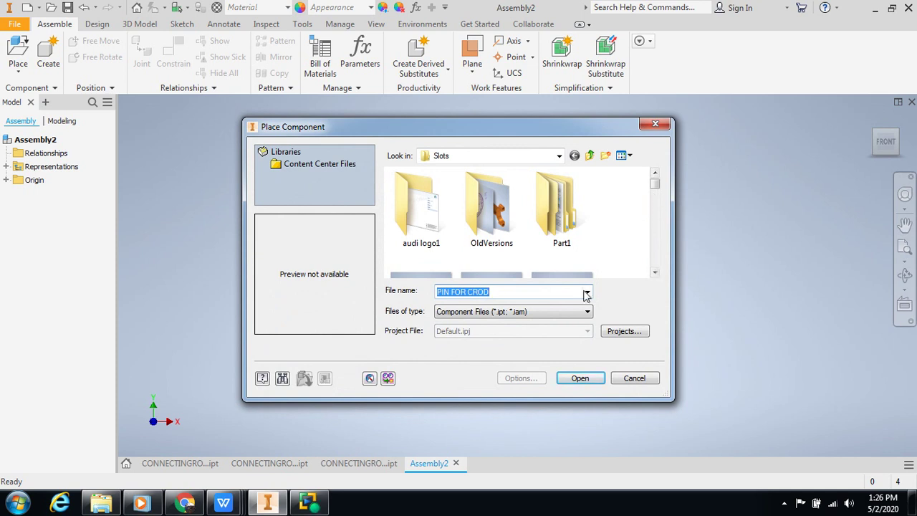
left_click(580, 379)
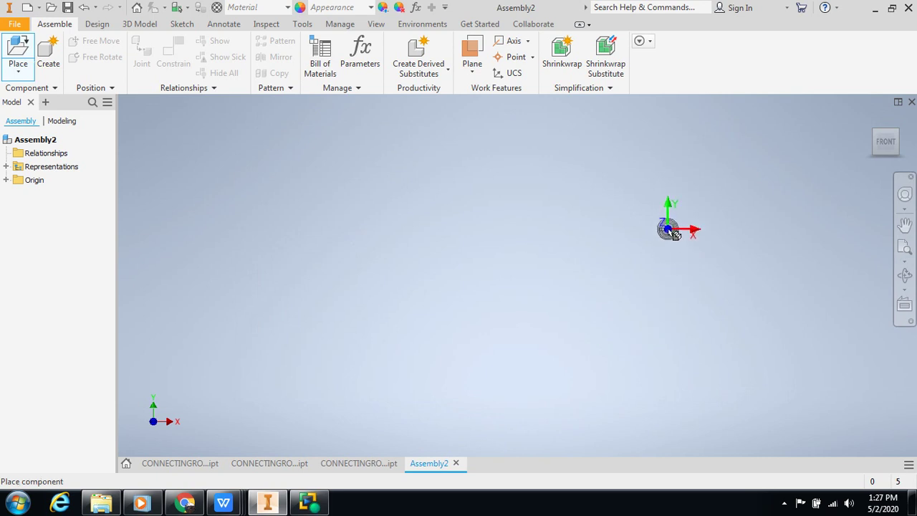
left_click(673, 234)
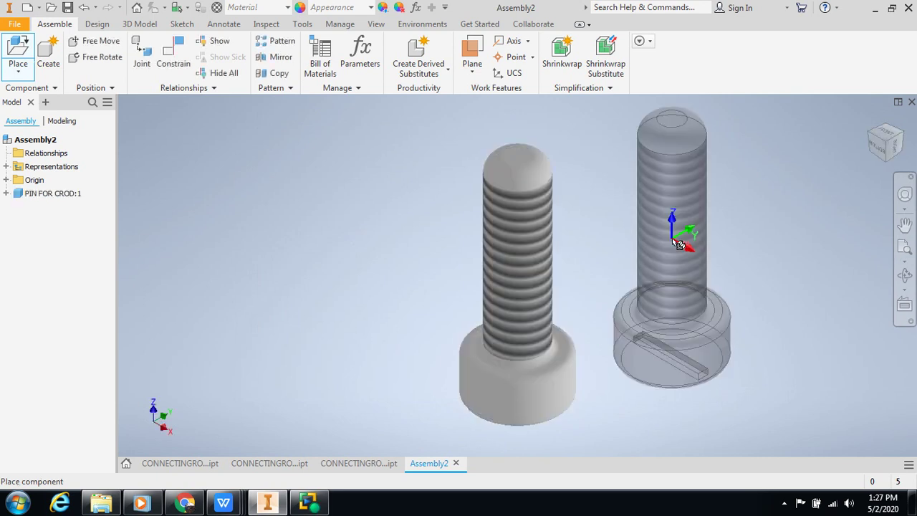
key("Escape")
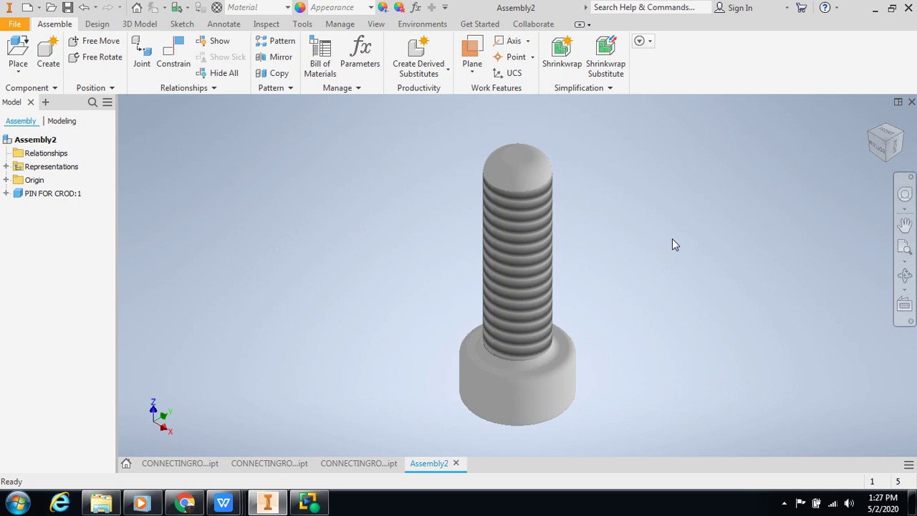
key("ctrl+z")
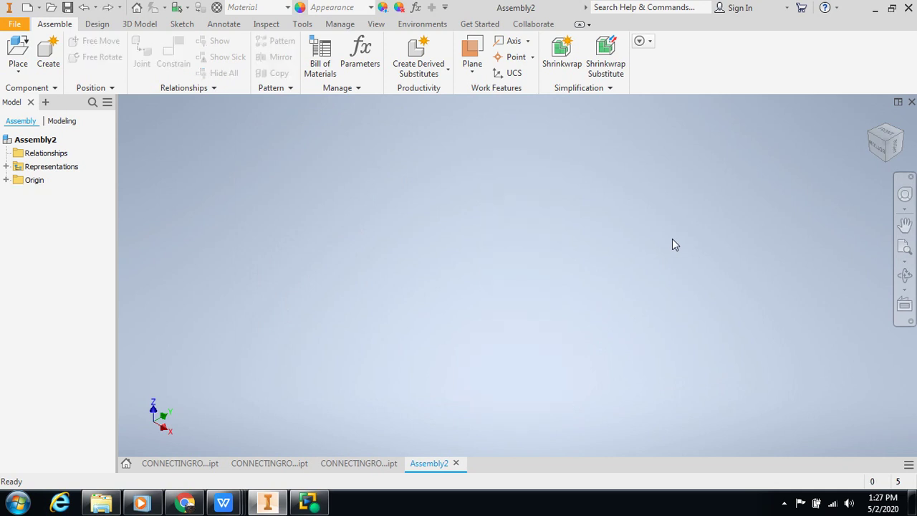
Place one CONNECTINGRODFIRST PART component from the Slots folder in the empty assembly
left_click(16, 54)
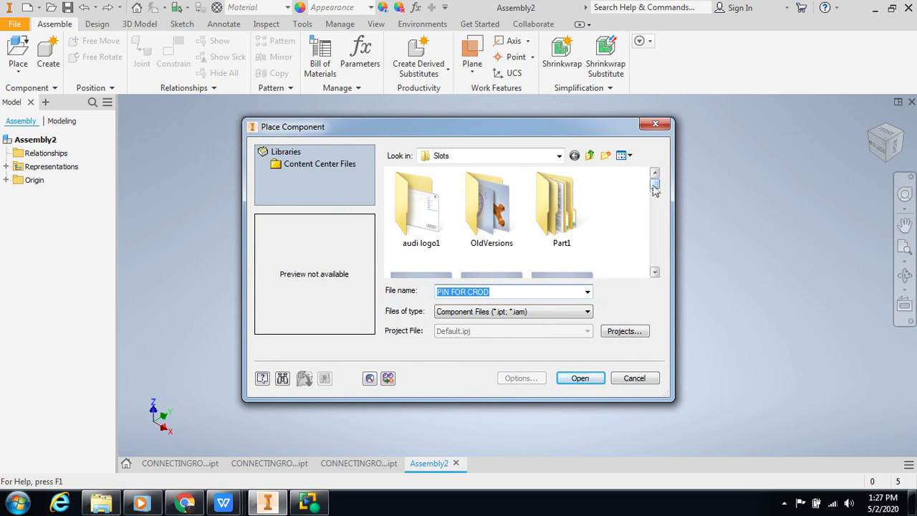
mouse_move(654, 189)
left_mouse_down()
mouse_move(655, 204)
mouse_move(654, 191)
left_mouse_up()
left_click_drag(674, 230, 807, 229)
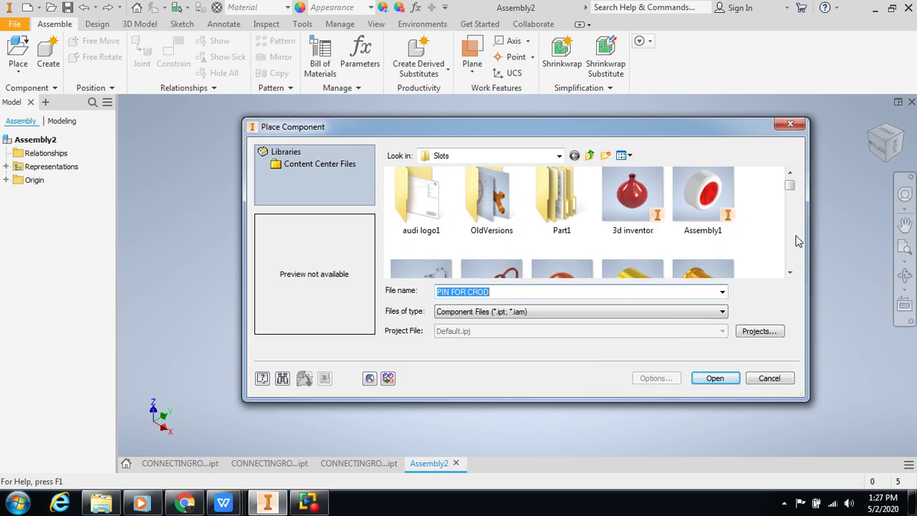
left_click_drag(523, 398, 524, 433)
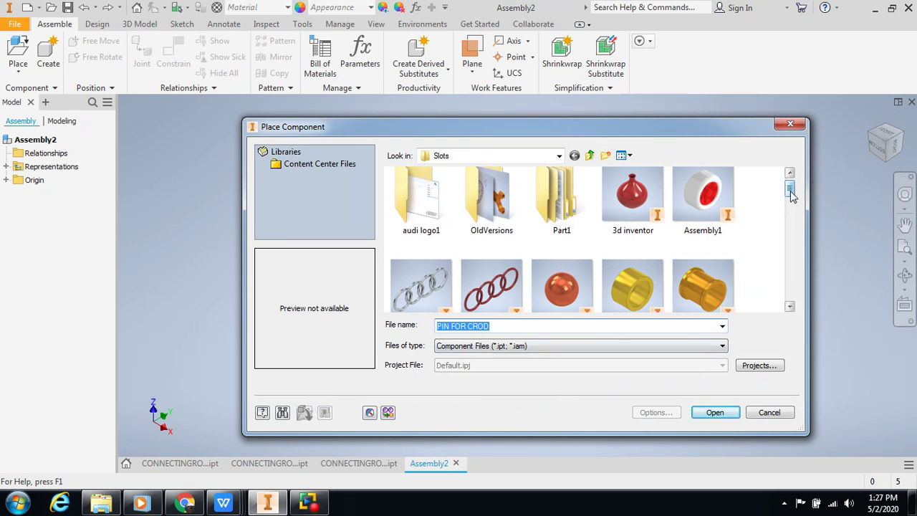
left_click_drag(792, 192, 795, 242)
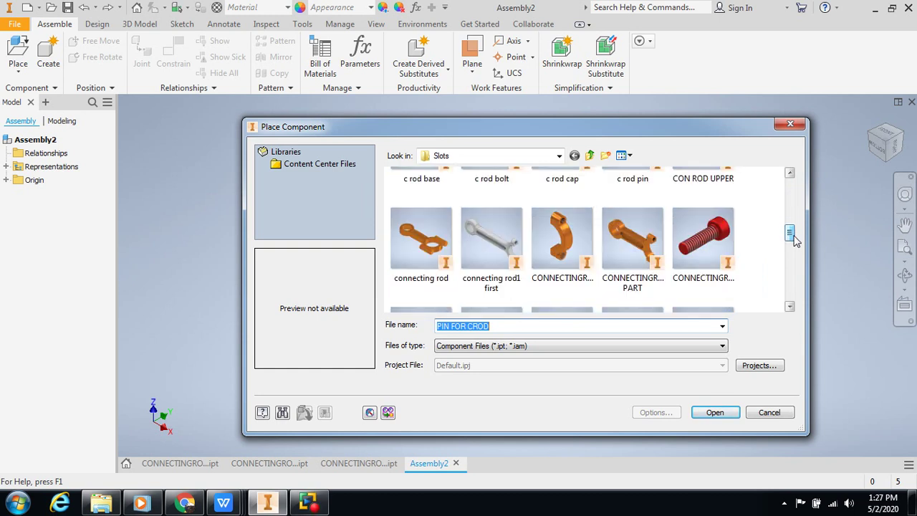
left_click(634, 256)
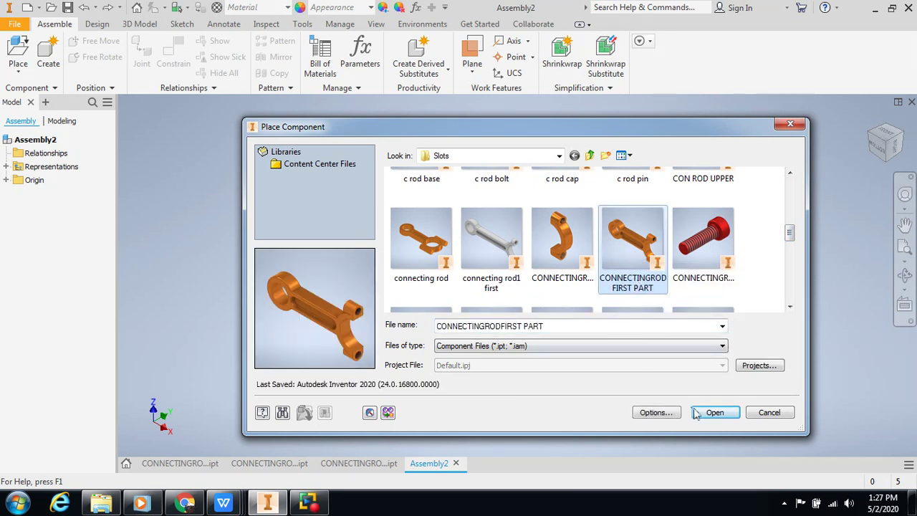
left_click(716, 412)
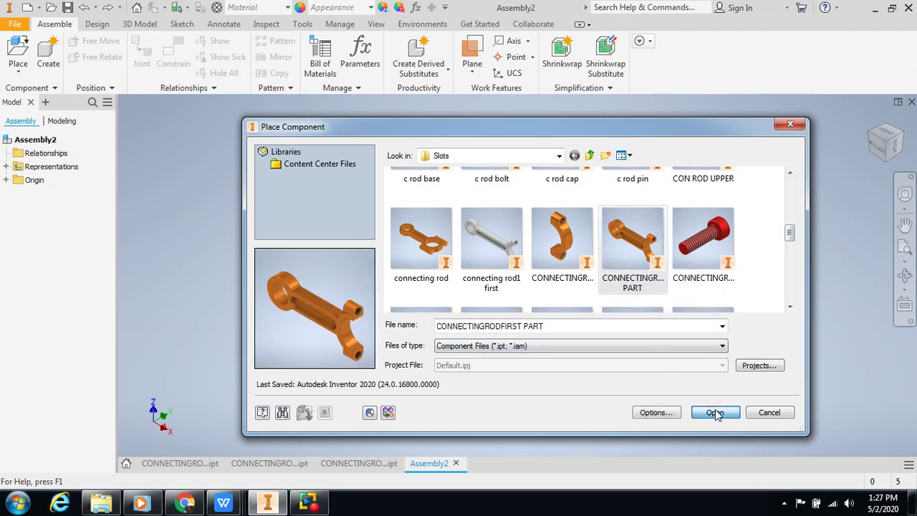
scroll(501, 287, "down", 5)
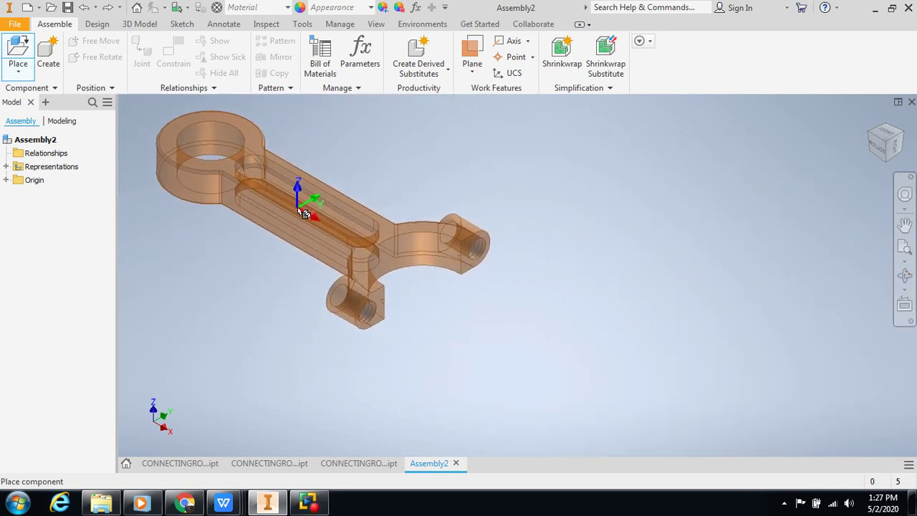
left_click(304, 213)
scroll(287, 242, "up", 2)
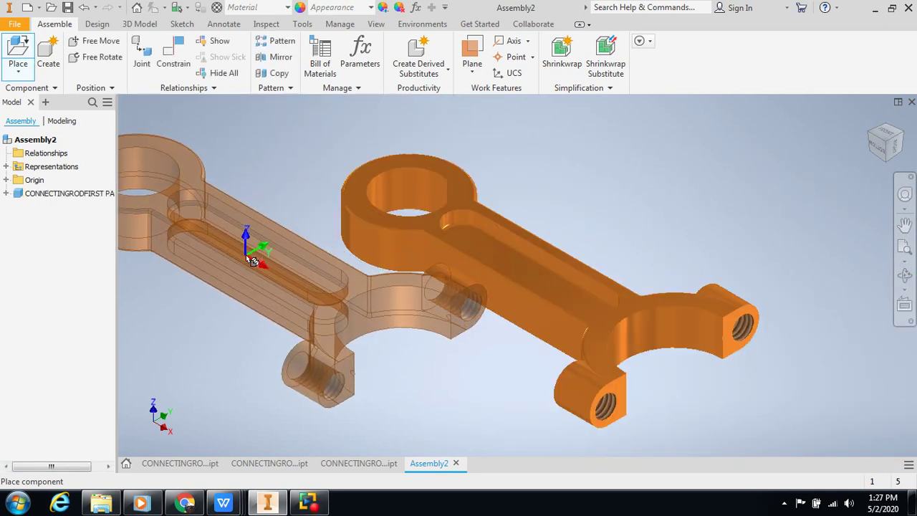
Finish placing the rod part and place one CONNECTINGRODCAP component from the Slots folder near the rod's open end
right_click(253, 261)
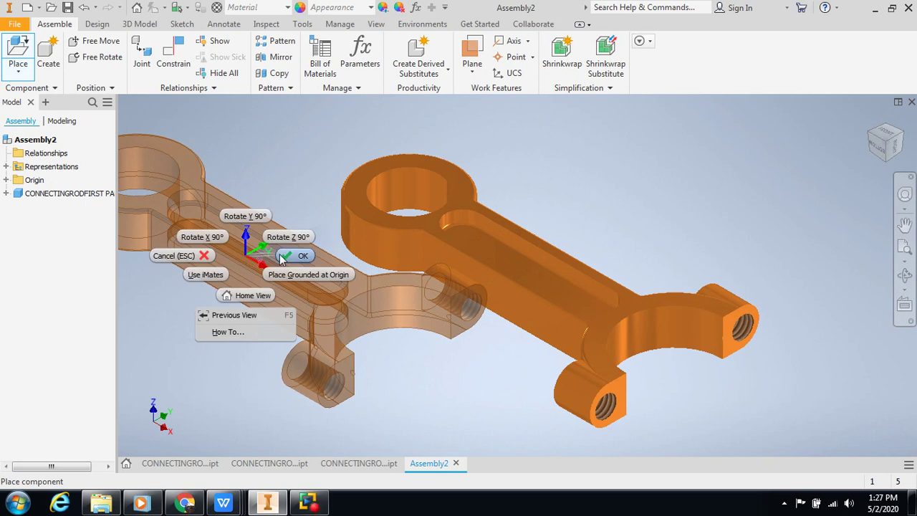
left_click(279, 260)
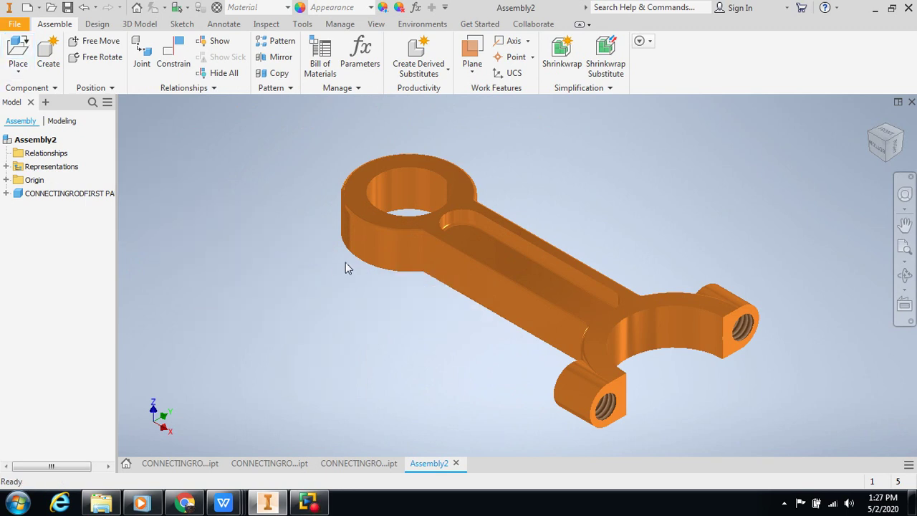
left_click(20, 43)
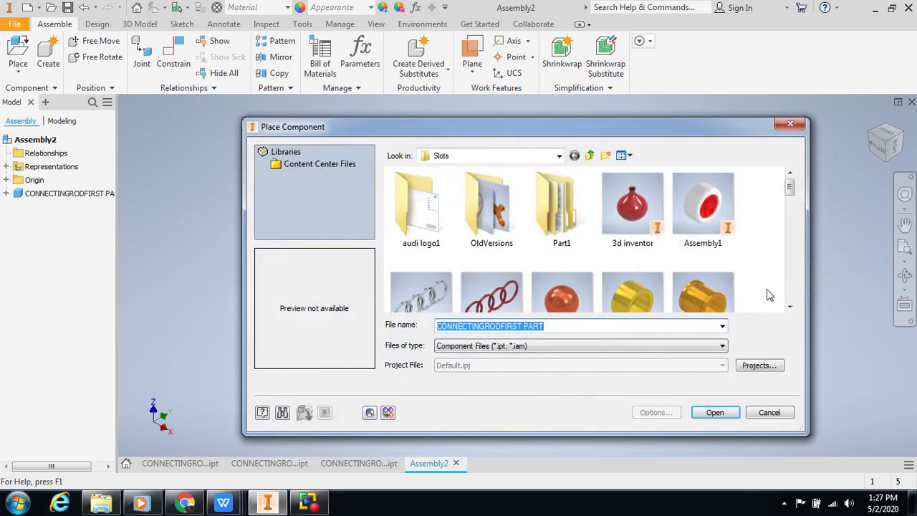
left_click_drag(789, 185, 790, 238)
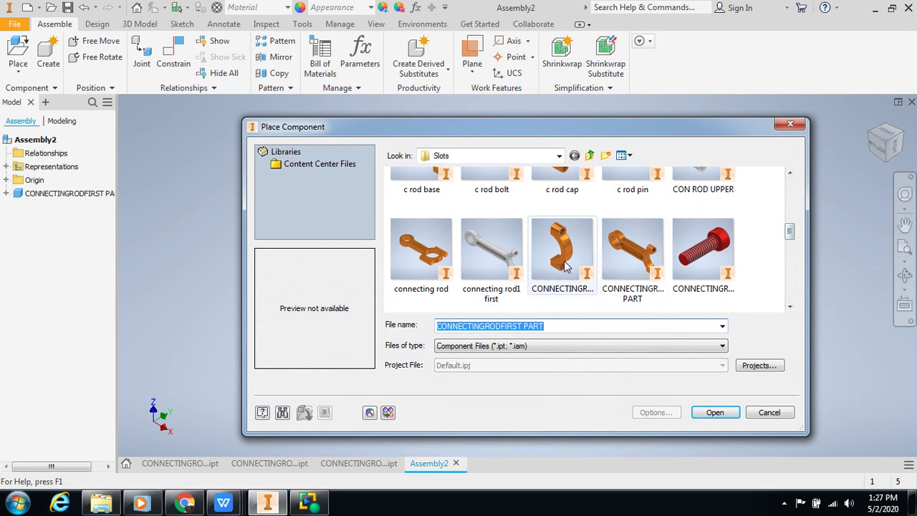
left_click(564, 267)
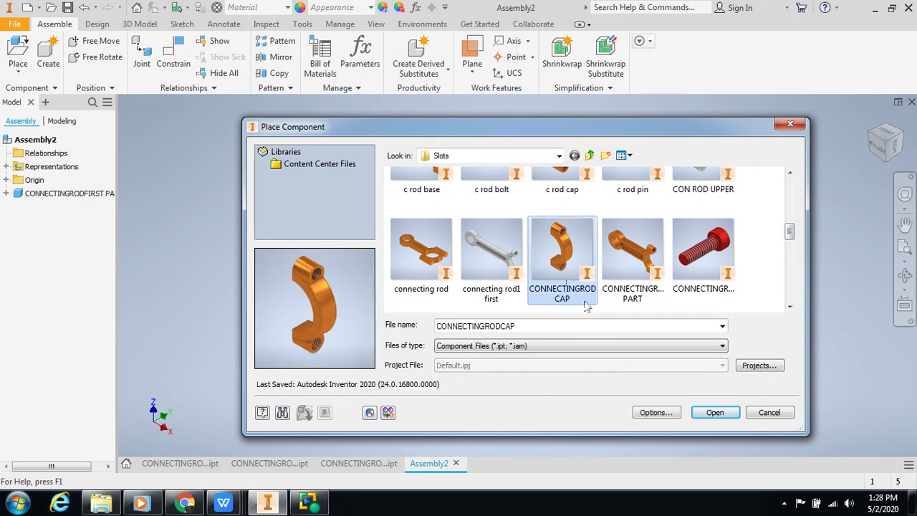
left_click(715, 414)
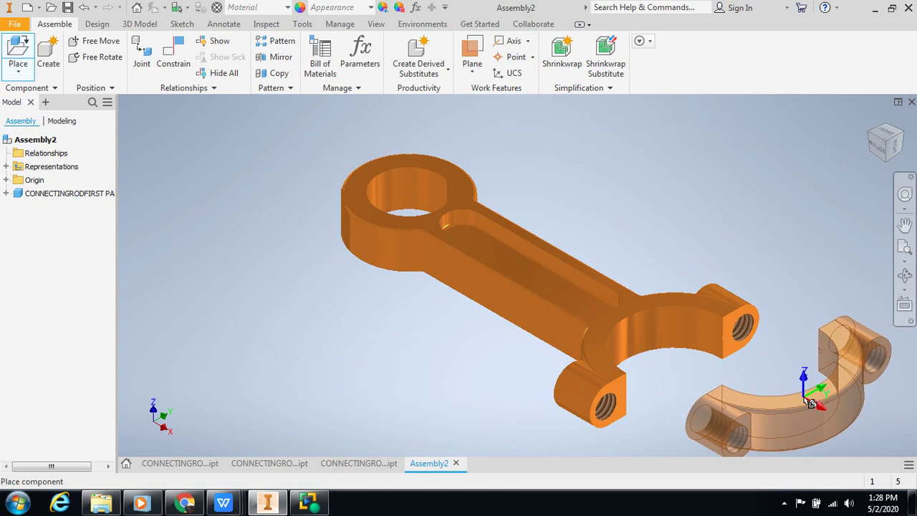
left_click(811, 403)
right_click(805, 367)
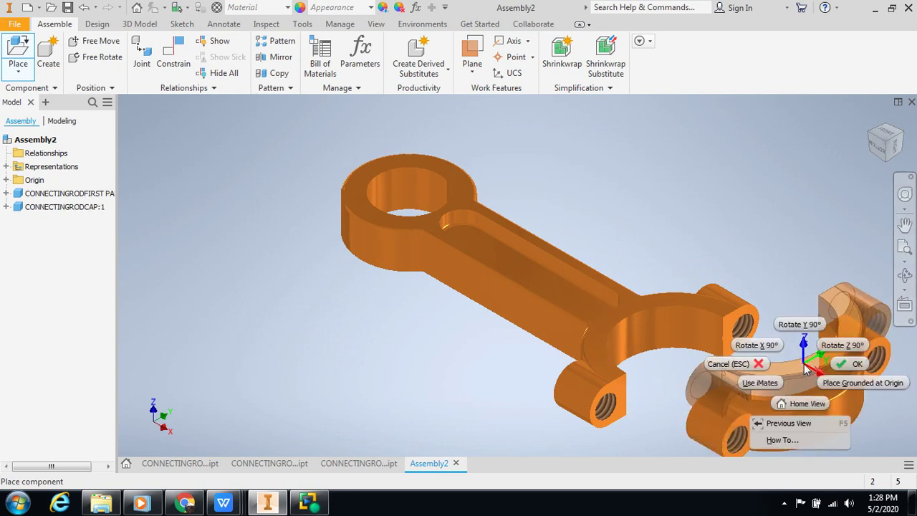
left_click(835, 364)
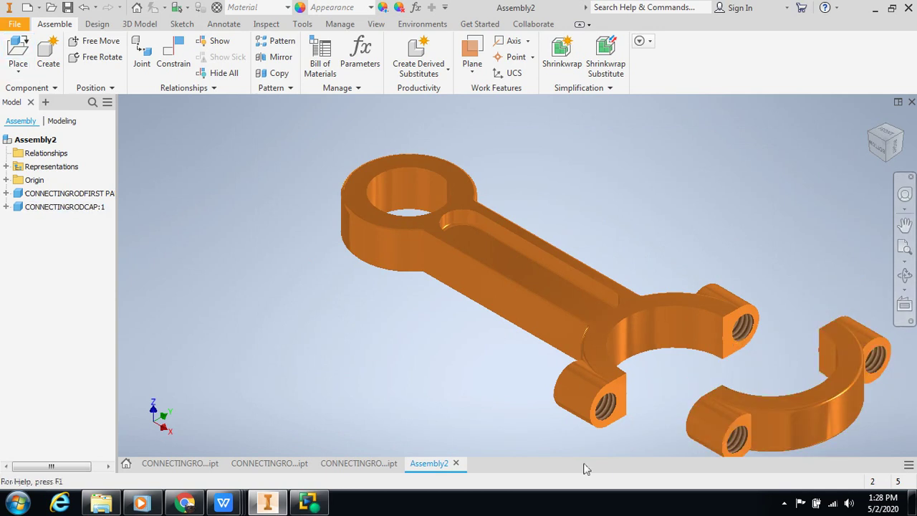
Place two CONNECTINGRODPIN components from the Slots folder side by side above the rod's open end and the cap
left_click(18, 51)
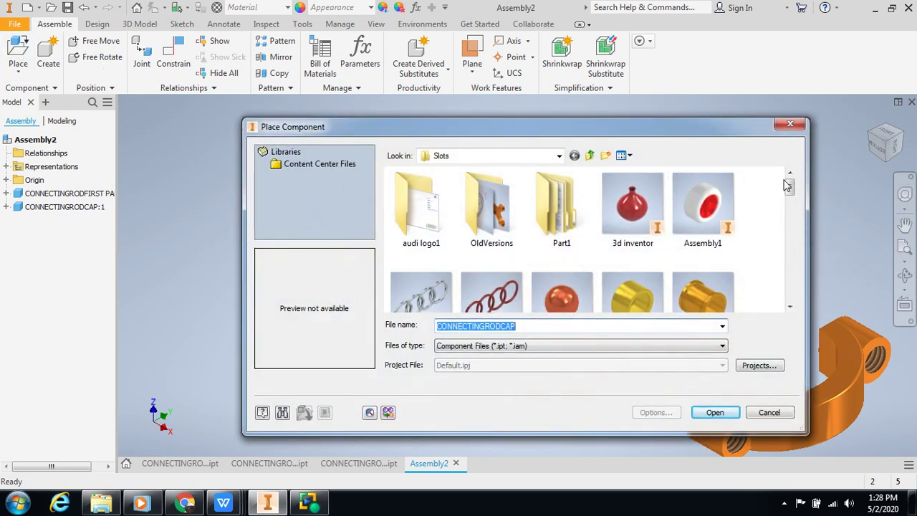
left_click_drag(790, 192, 794, 236)
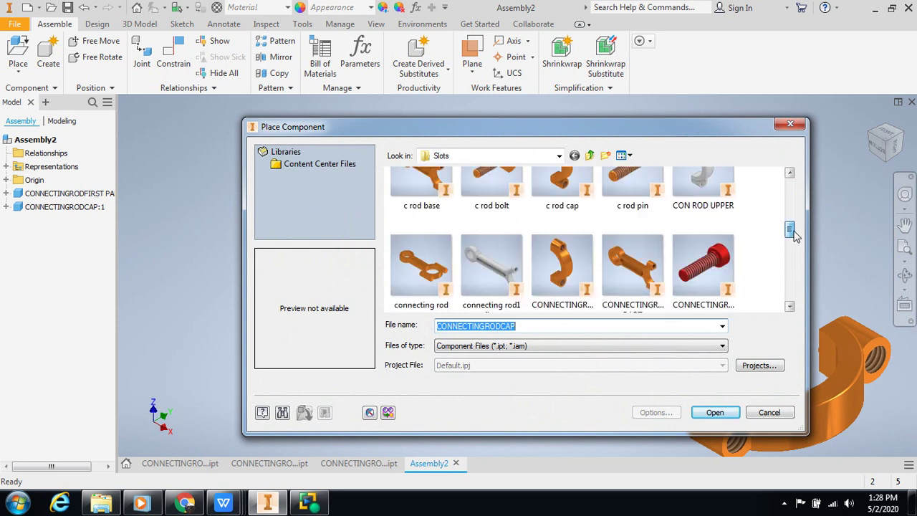
left_click(704, 265)
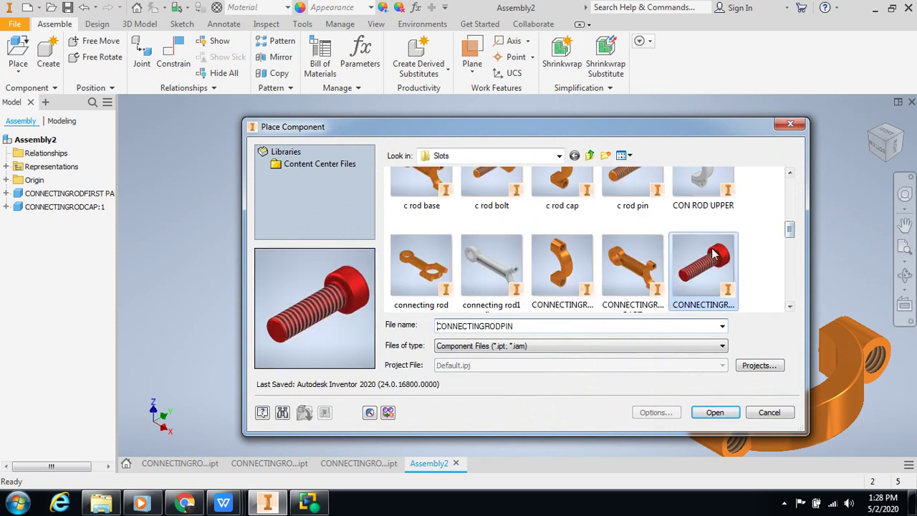
left_click(699, 412)
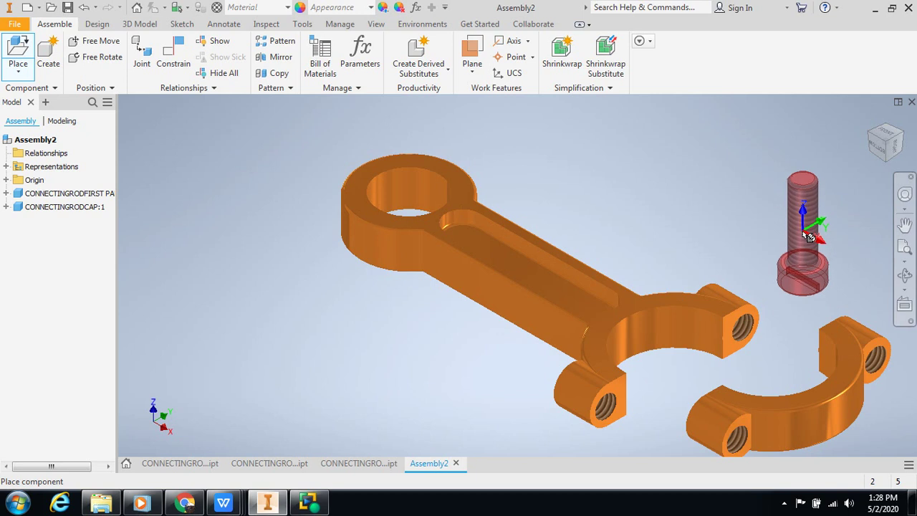
left_click(810, 237)
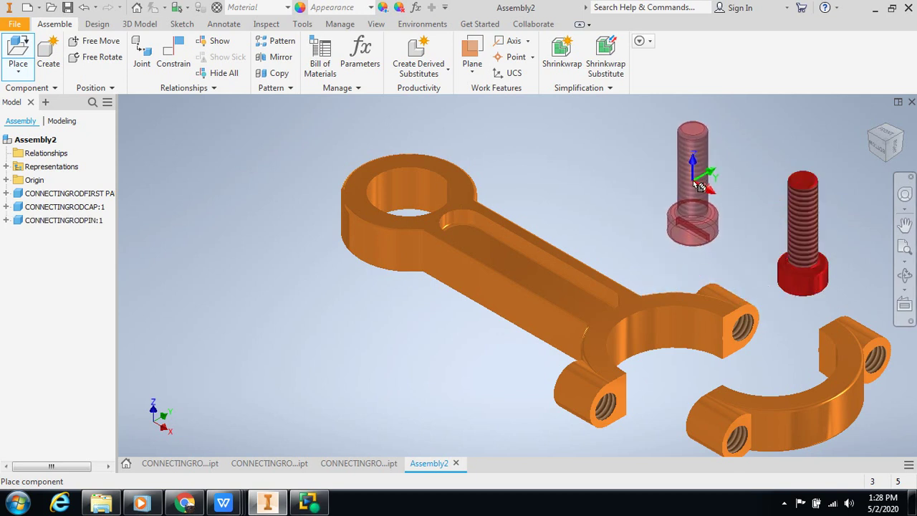
left_click(693, 181)
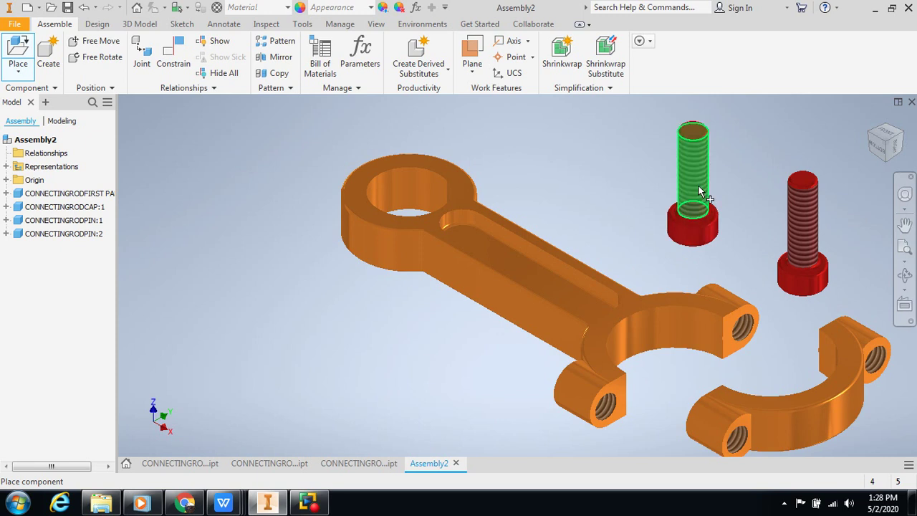
right_click(745, 195)
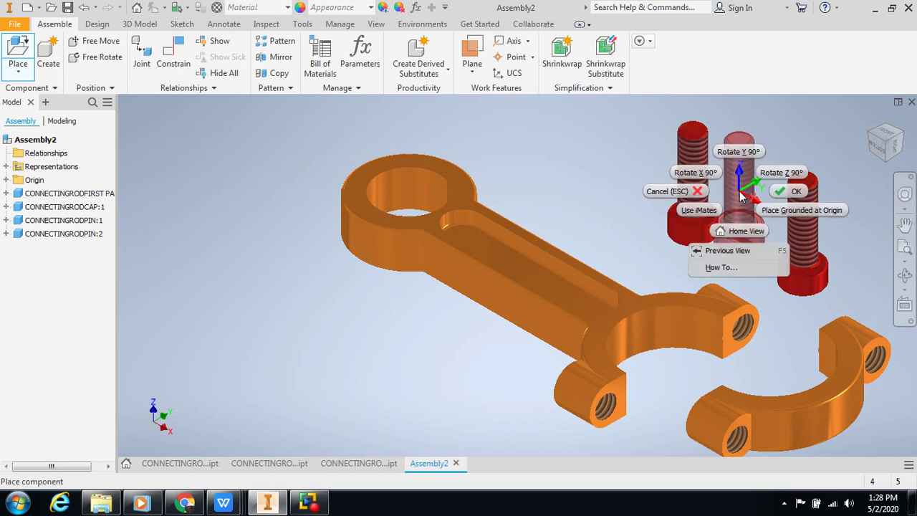
left_click(780, 194)
Move the connecting rod's first part freely to a new position farther from the cap
middle_click_drag(765, 221, 572, 210)
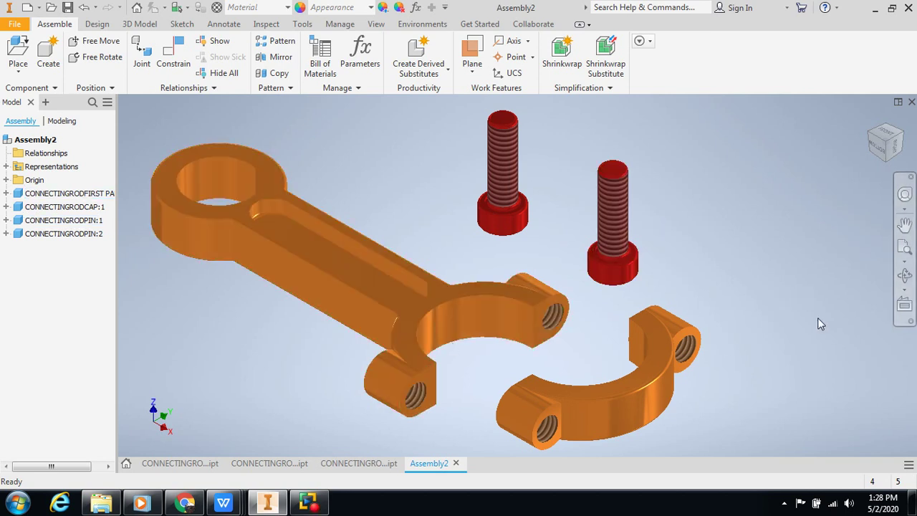
left_click(906, 276)
left_click_drag(563, 349, 586, 352)
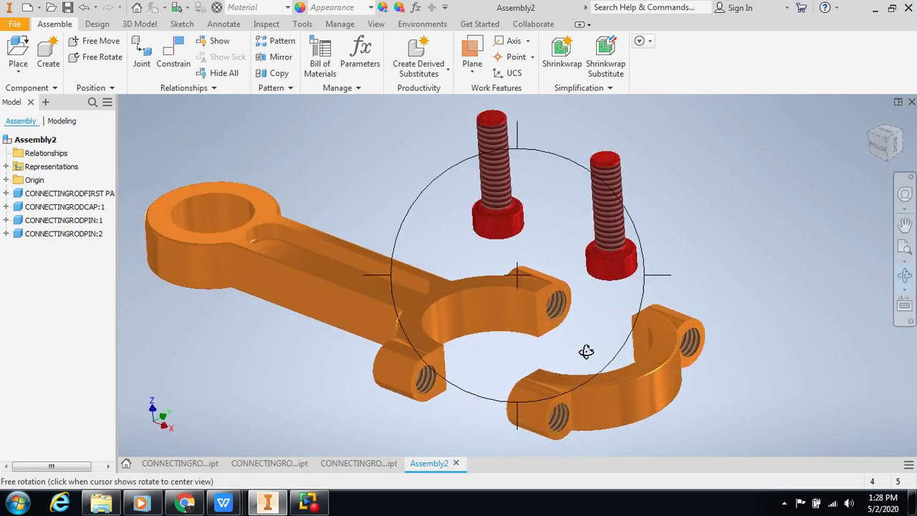
key("Escape")
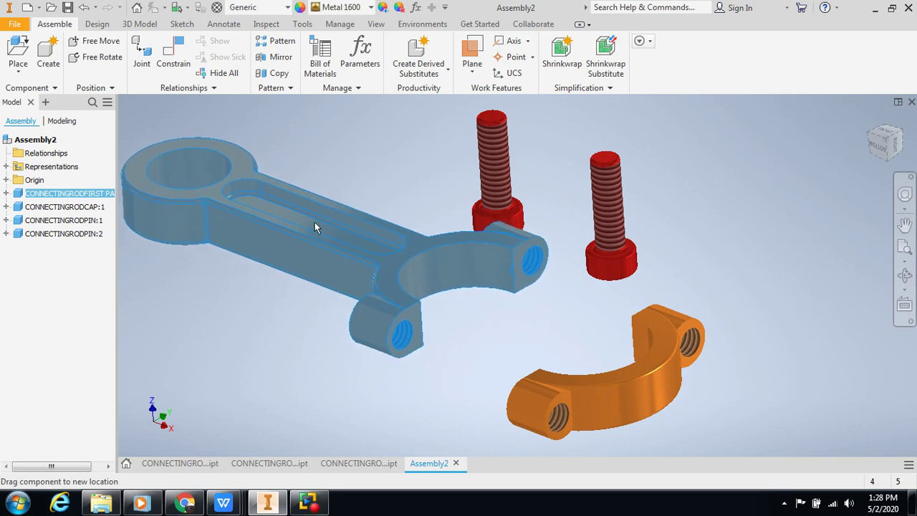